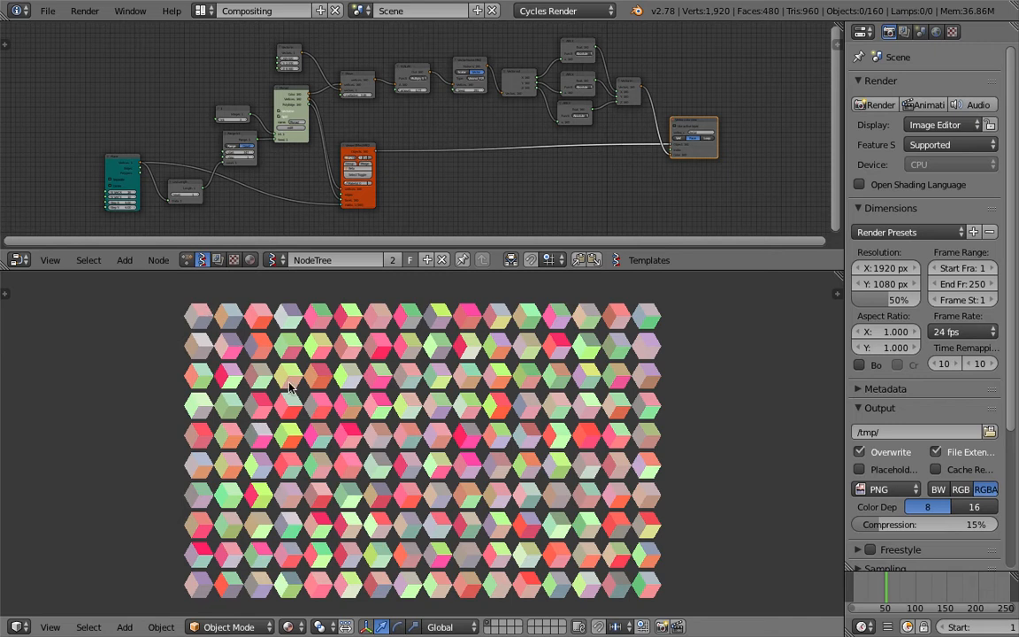
middle_drag(319, 499, 460, 433)
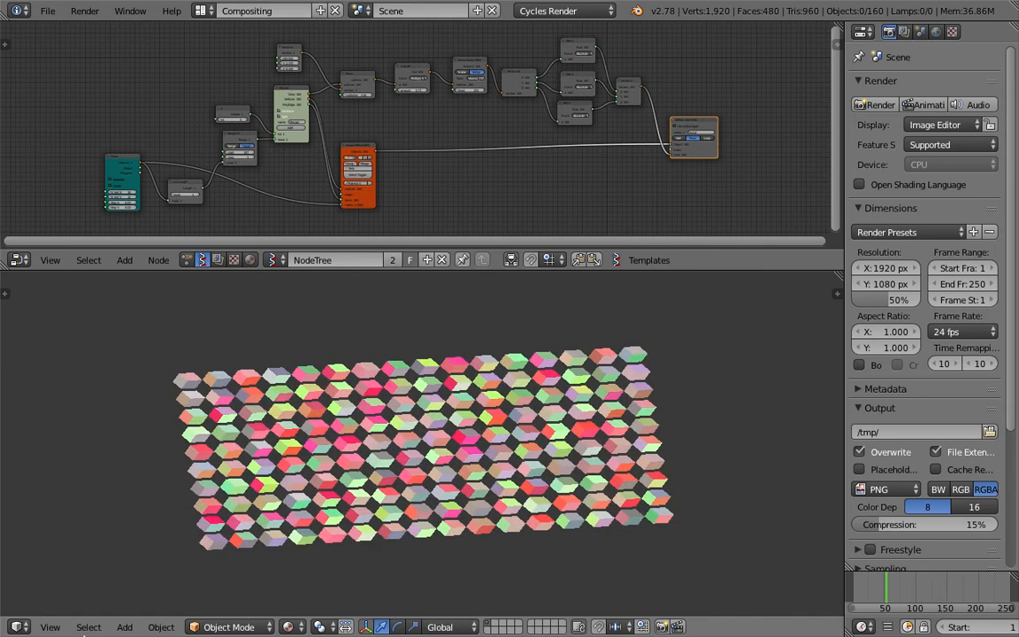
click(50, 626)
click(76, 554)
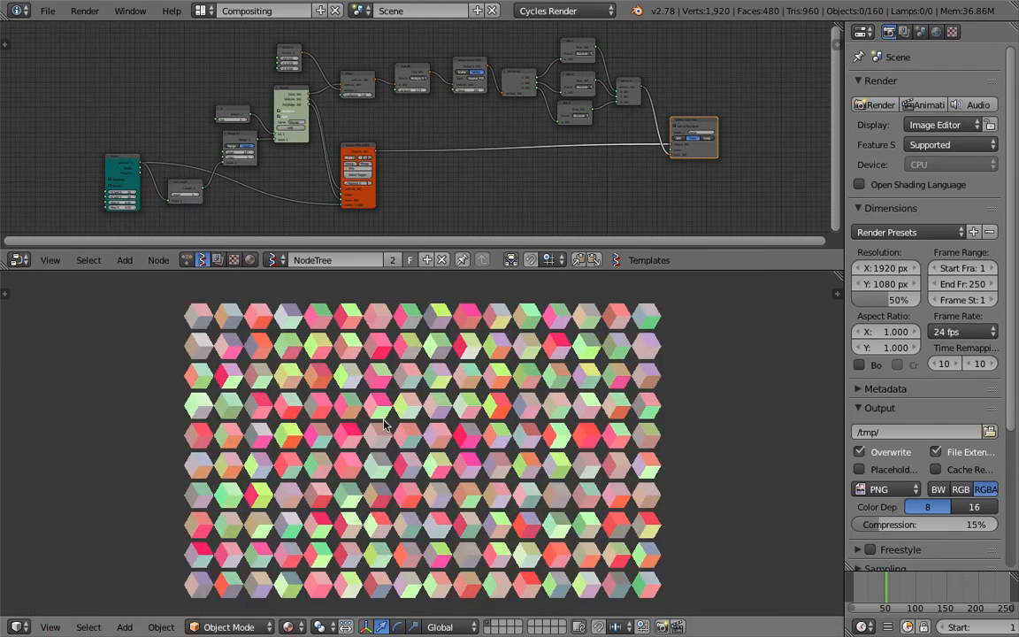
- Enlarge the node editor slightly and set the Plane node's N Vert X and N Vert Y both to 8
scroll(393, 123, up, 4)
middle_drag(485, 101, 593, 85)
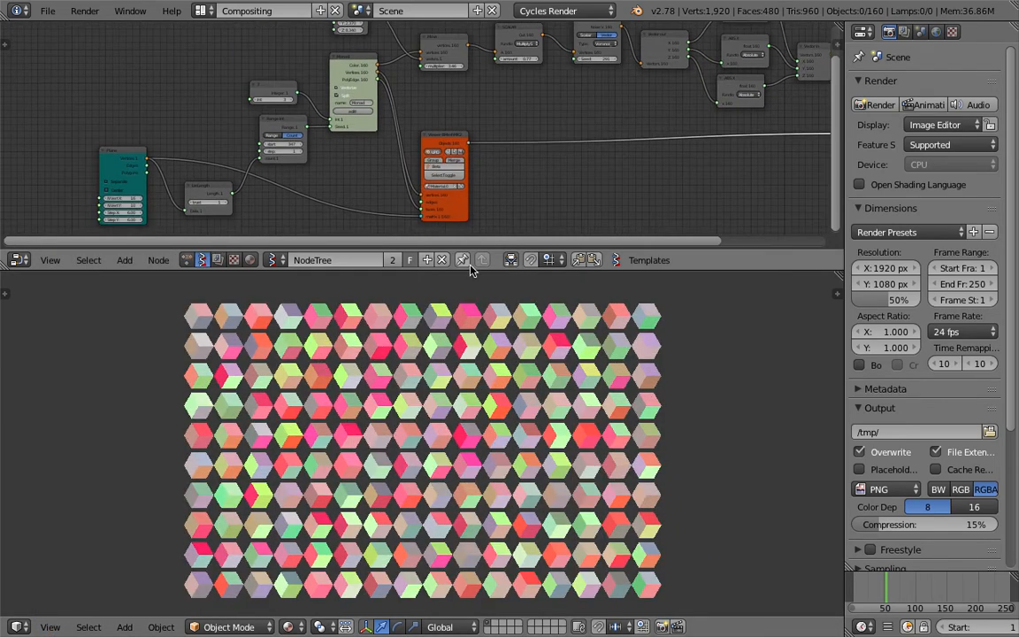
drag(468, 269, 471, 275)
middle_drag(241, 151, 396, 93)
scroll(396, 92, up, 2)
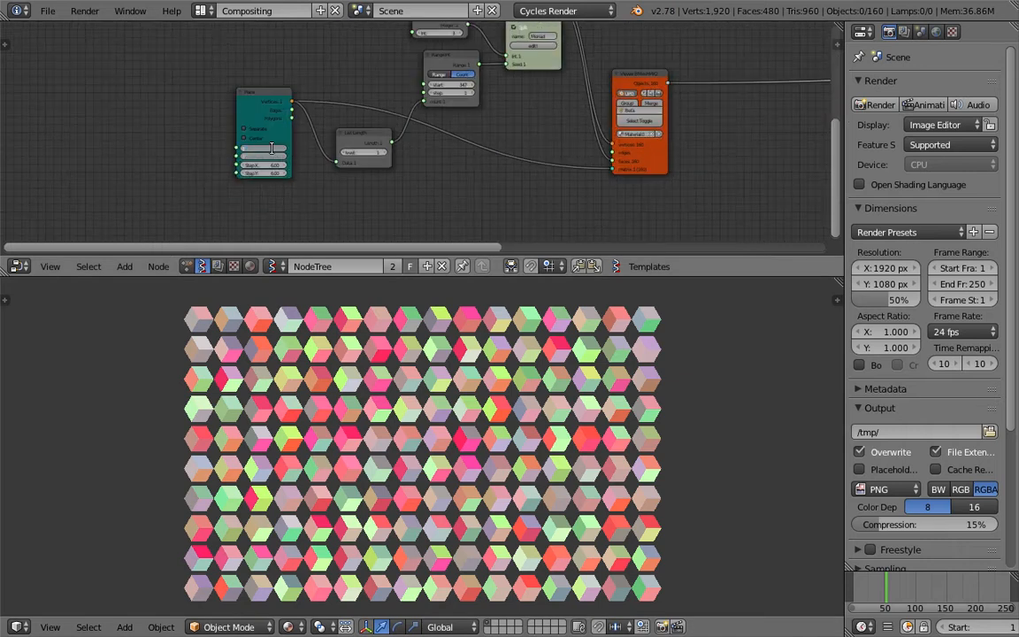
text(8)
key(Return)
- Set the start value of the Range Int node to 376 to vary the Monad seeds
shift+middle_drag(354, 420, 434, 401)
scroll(358, 123, up, 2)
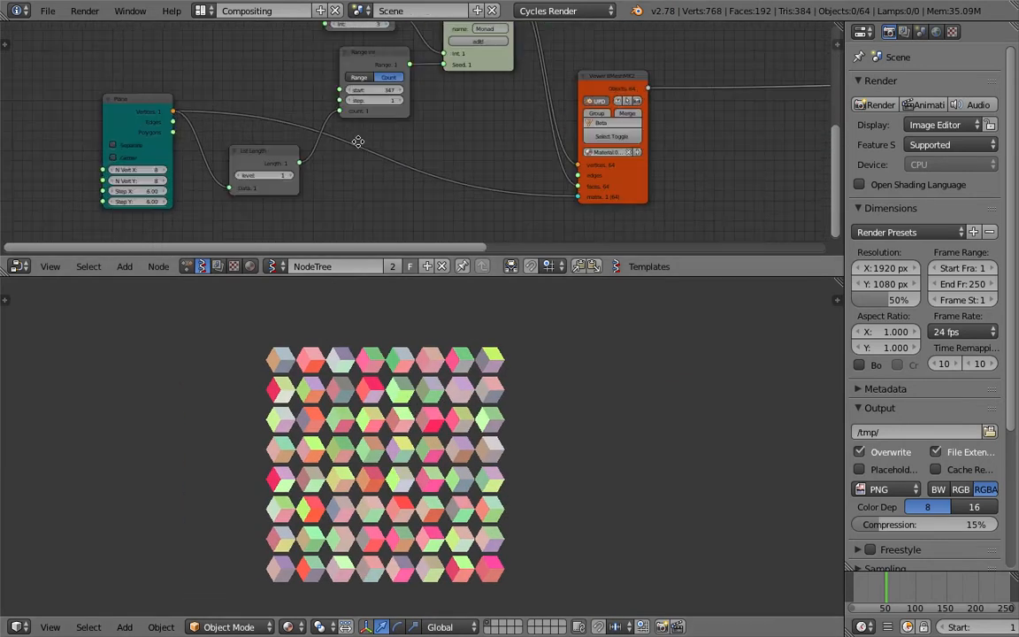
click(371, 113)
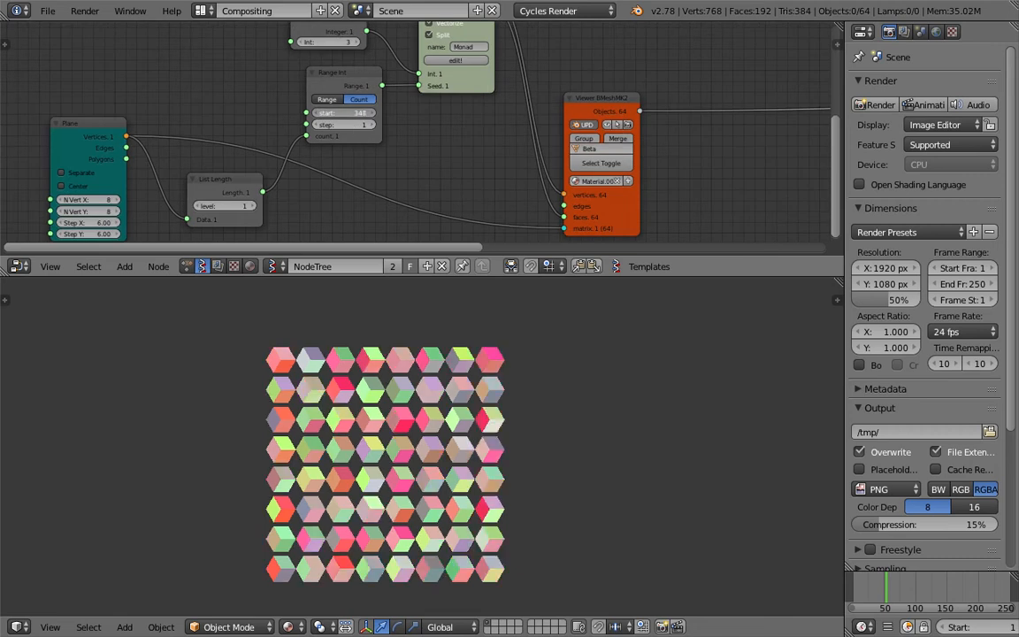
drag(371, 113, 411, 113)
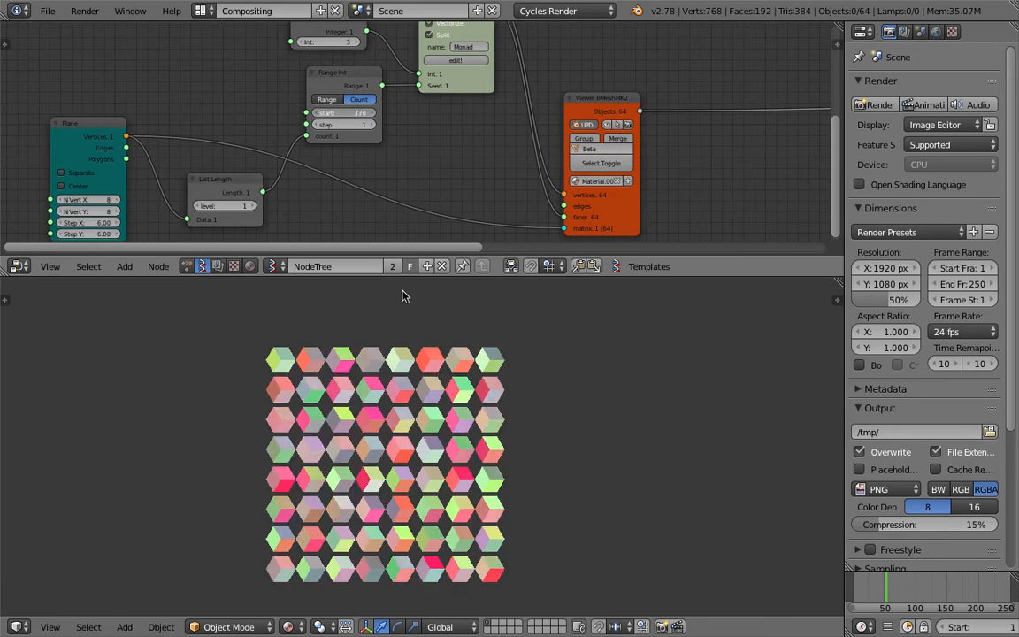
drag(403, 296, 361, 262)
- Set the Vector Noise MK2 node's type to Voronoi_F1 and its seed to 602
middle_drag(491, 163, 341, 248)
middle_drag(363, 183, 196, 275)
scroll(389, 199, up, 1)
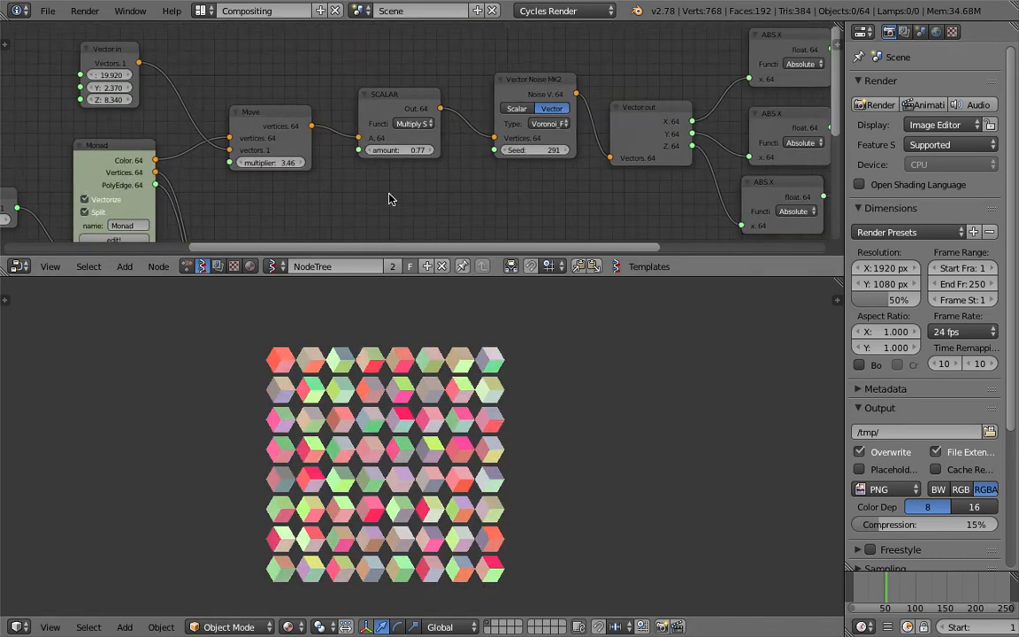
scroll(389, 199, up, 1)
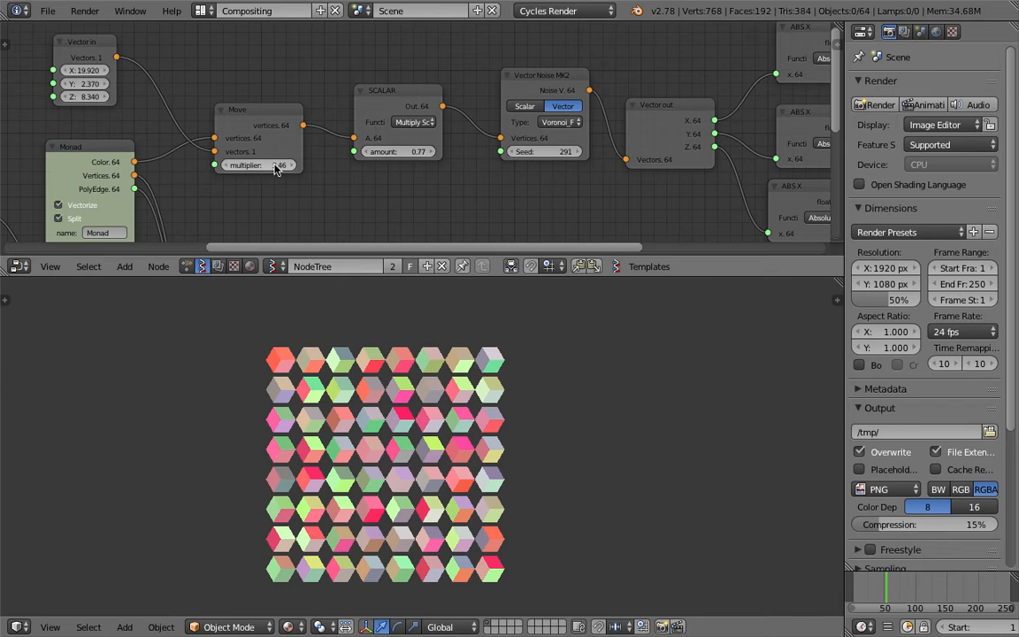
mouse_move(535, 155)
mouse_down()
mouse_move(662, 155)
mouse_move(520, 160)
mouse_up()
click(538, 123)
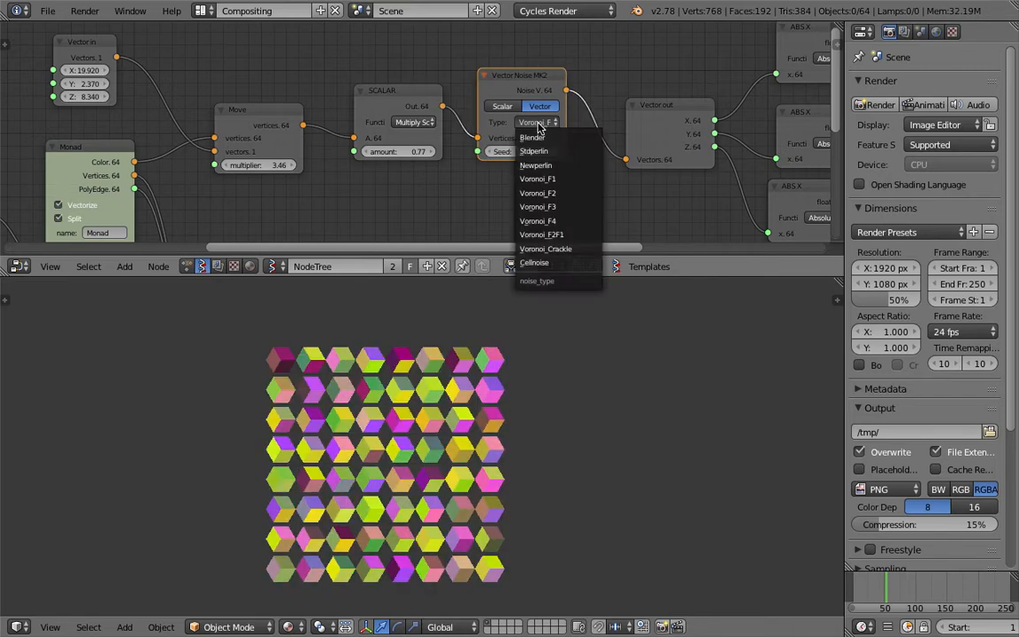
click(548, 179)
click(541, 125)
click(522, 186)
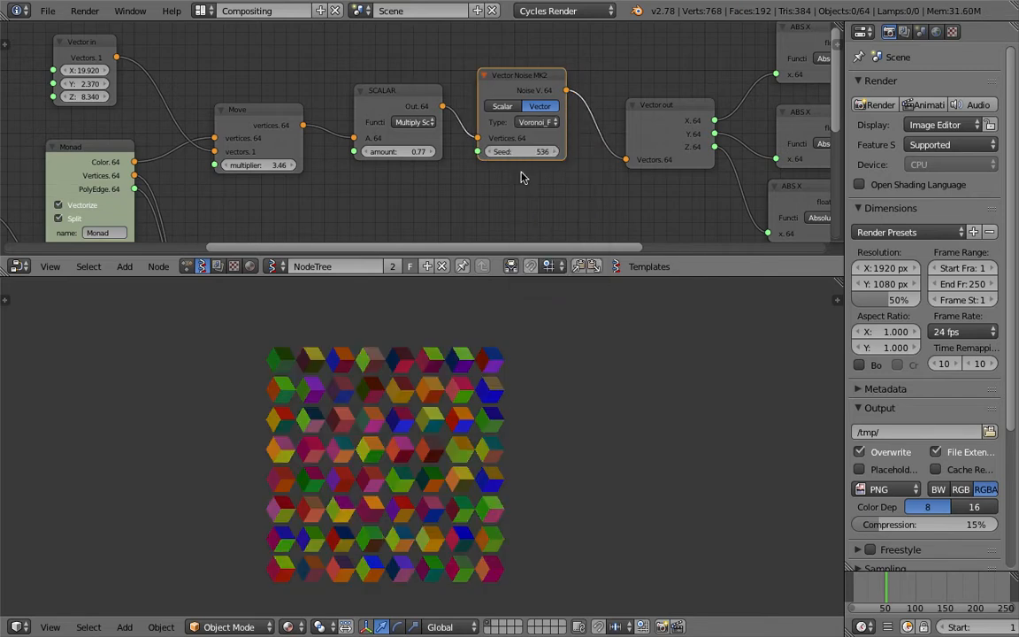
drag(524, 152, 545, 152)
- Set the Vector Noise MK2 seed to 623 and the SCALAR node's multiply amount to 1.13
middle_drag(292, 234, 521, 150)
scroll(418, 441, up, 8)
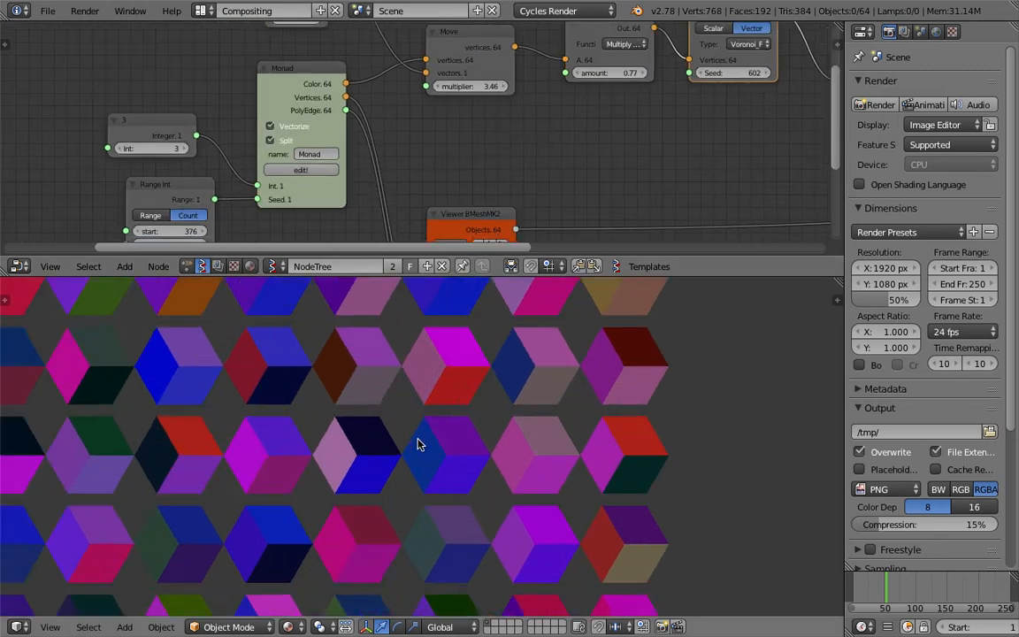
scroll(382, 448, down, 8)
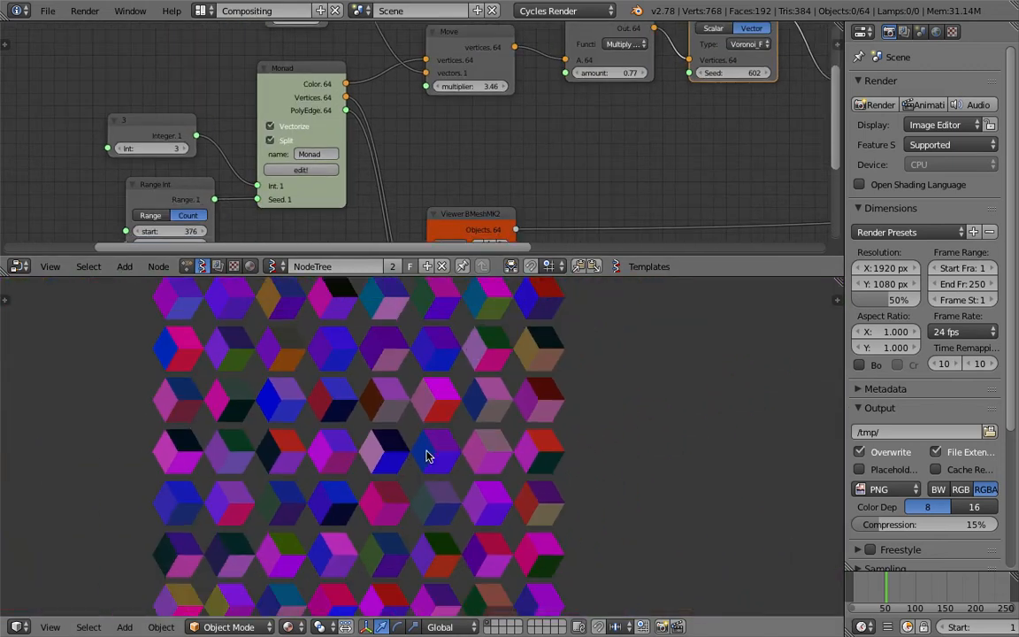
scroll(403, 506, down, 3)
middle_drag(422, 232, 324, 253)
drag(634, 95, 652, 95)
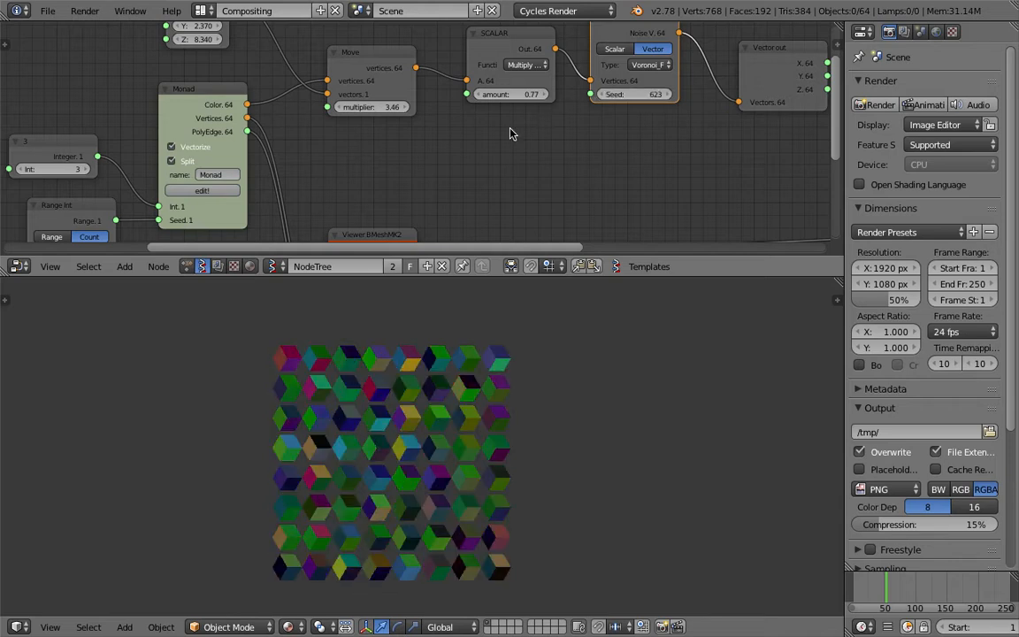
middle_drag(526, 100, 570, 91)
drag(570, 91, 619, 91)
- Raise the integer feeding the Monad node's Int input to 9
middle_drag(437, 162, 582, 124)
scroll(202, 154, up, 3)
middle_drag(172, 127, 276, 130)
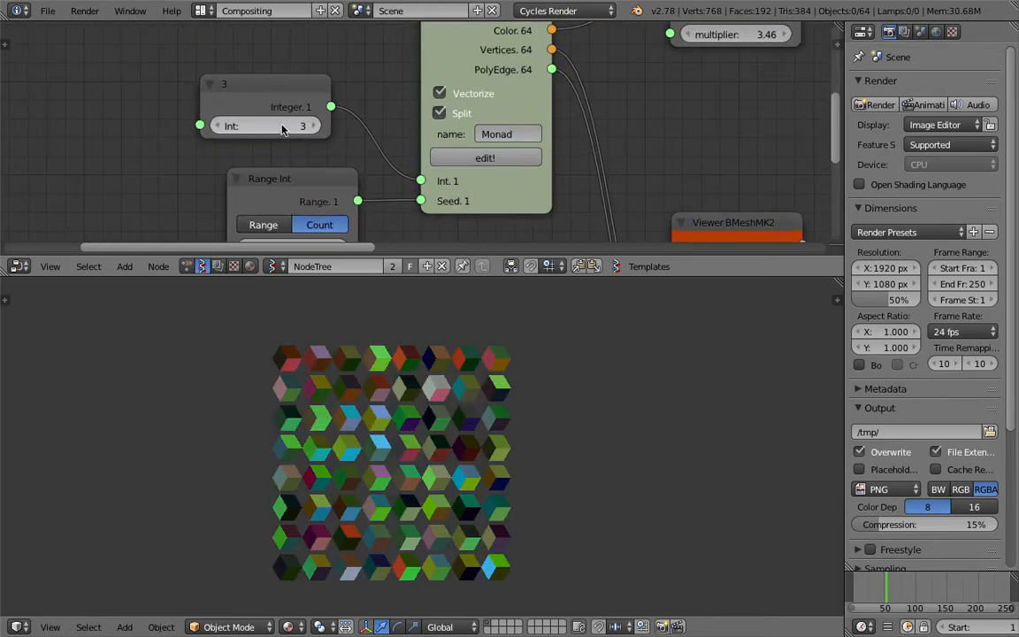
click(313, 126)
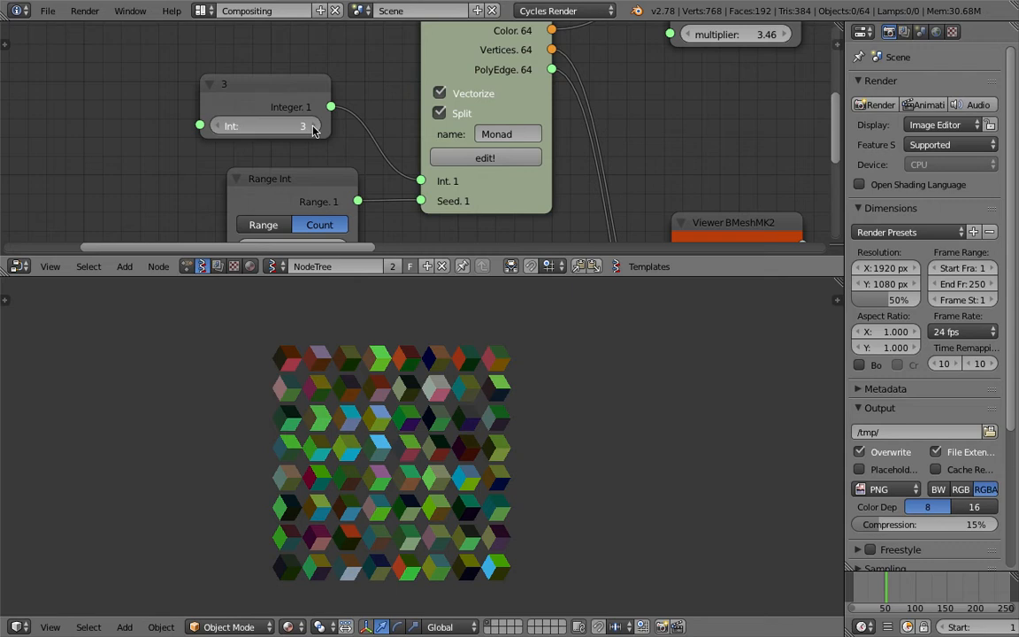
click(313, 127)
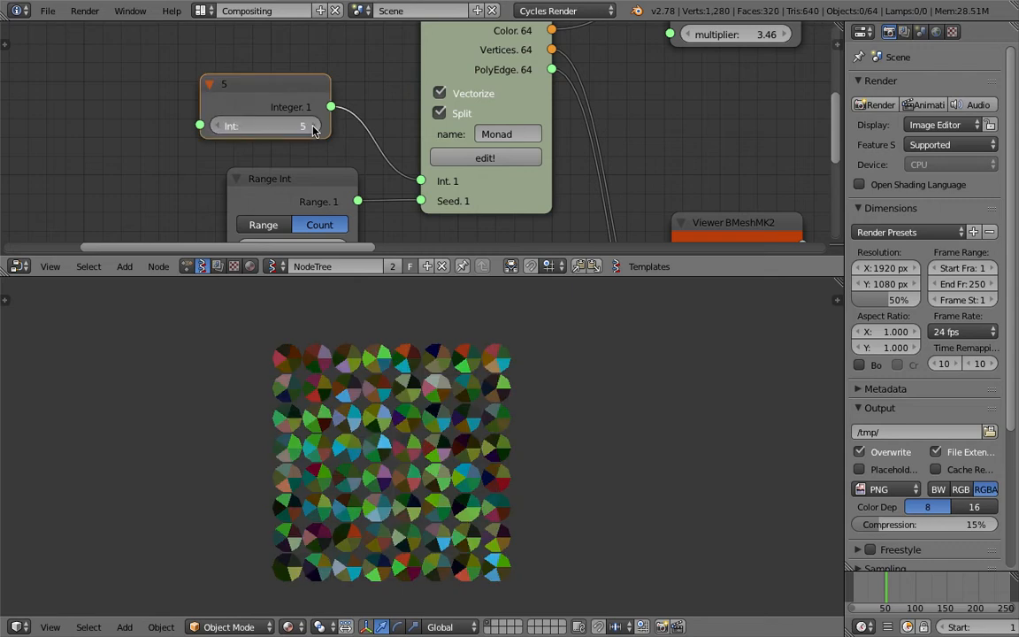
click(313, 126)
click(313, 127)
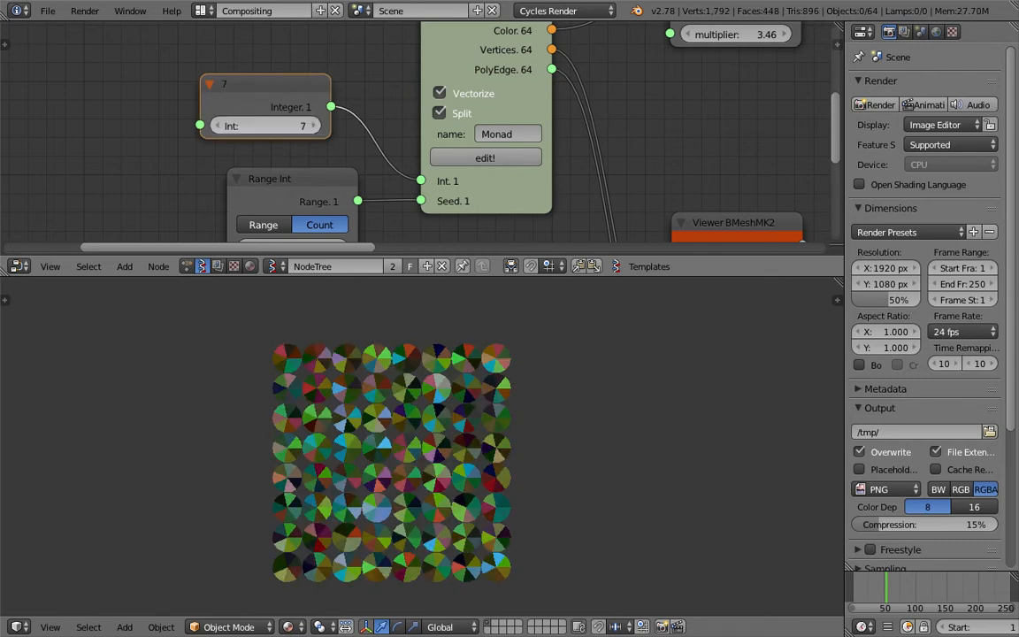
click(313, 126)
scroll(417, 432, up, 6)
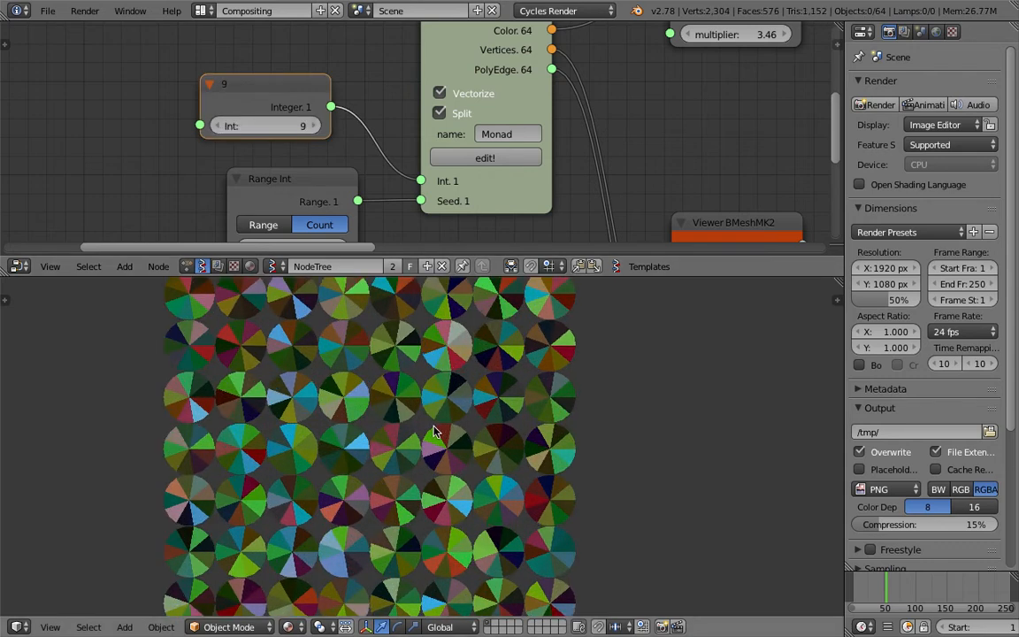
scroll(495, 422, down, 2)
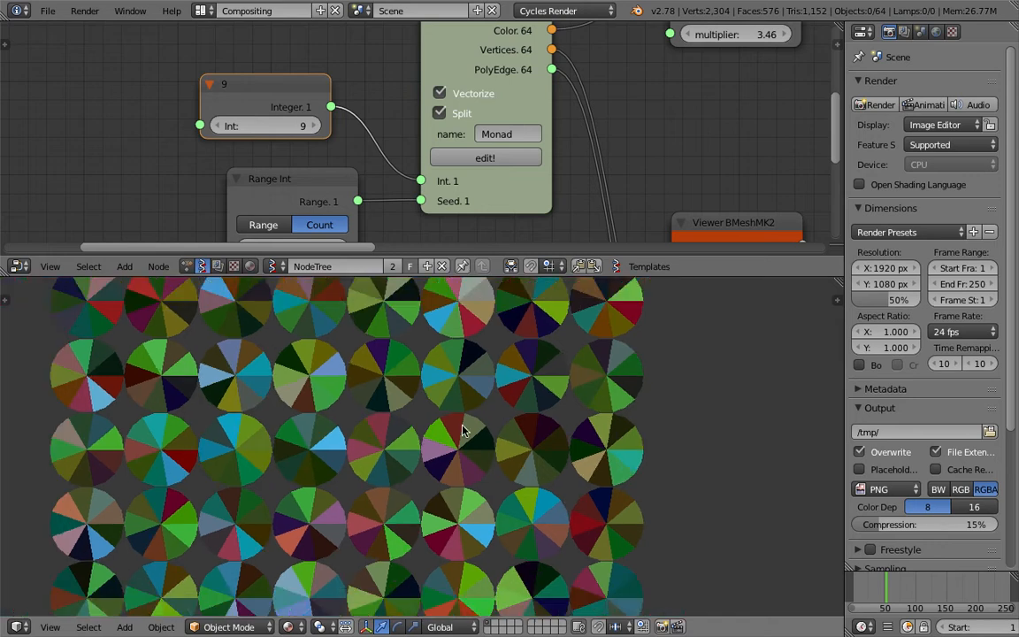
- Raise the Monad node's integer input to 12
click(314, 127)
click(314, 127)
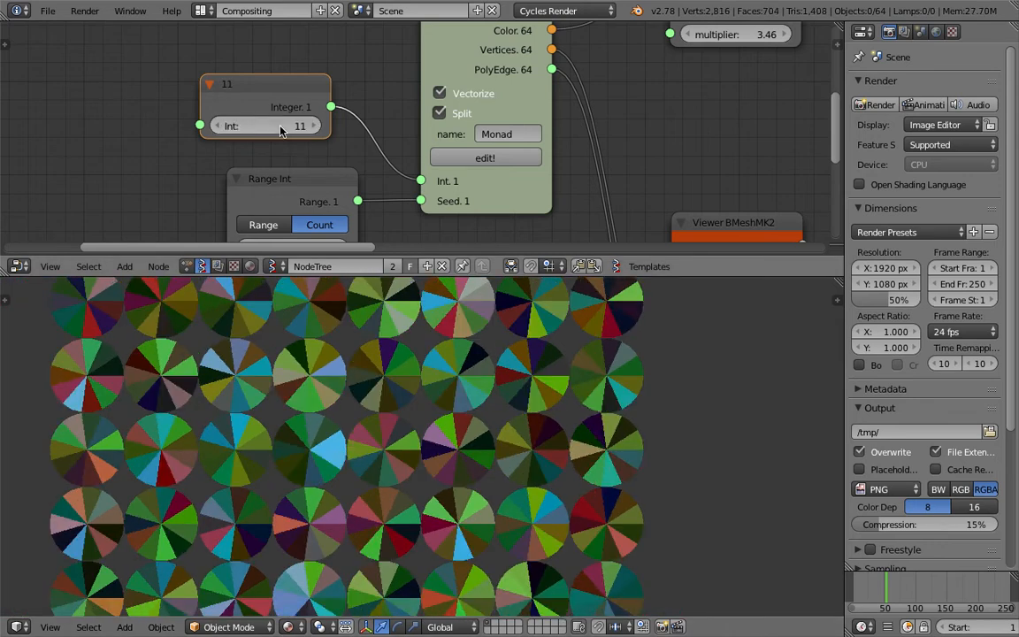
scroll(318, 157, down, 9)
middle_drag(330, 125, 287, 129)
scroll(351, 107, up, 5)
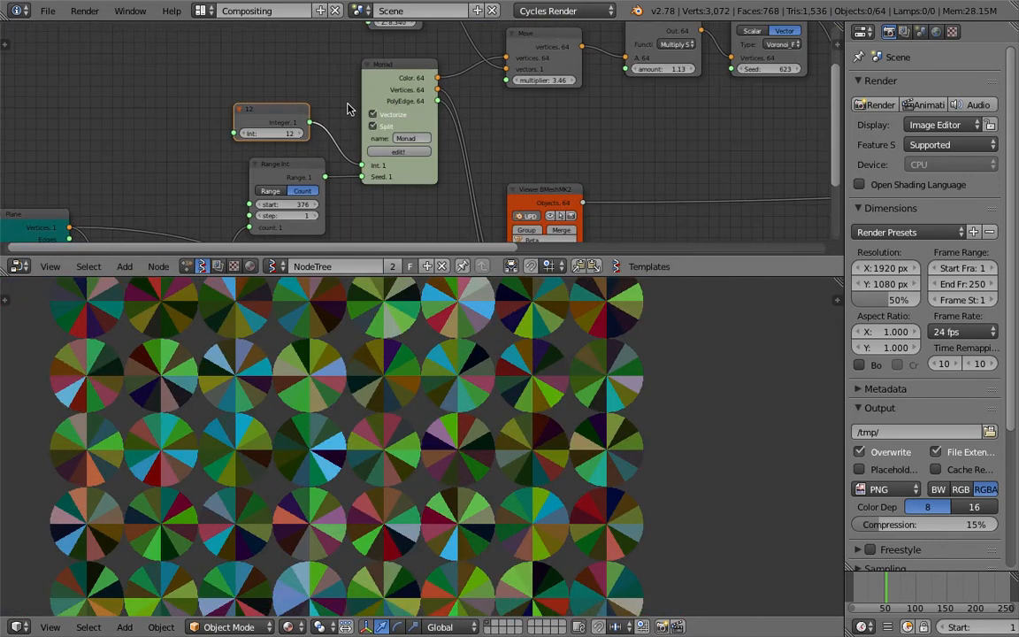
- Switch the Vector Noise MK2 node to a different Voronoi noise type
middle_drag(350, 75, 350, 91)
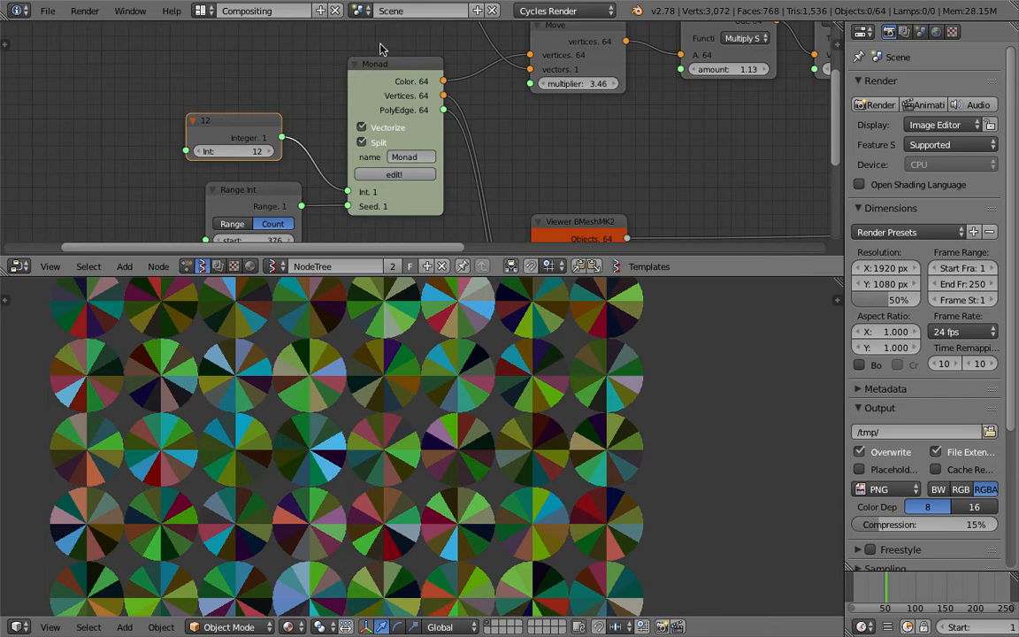
scroll(417, 129, down, 2)
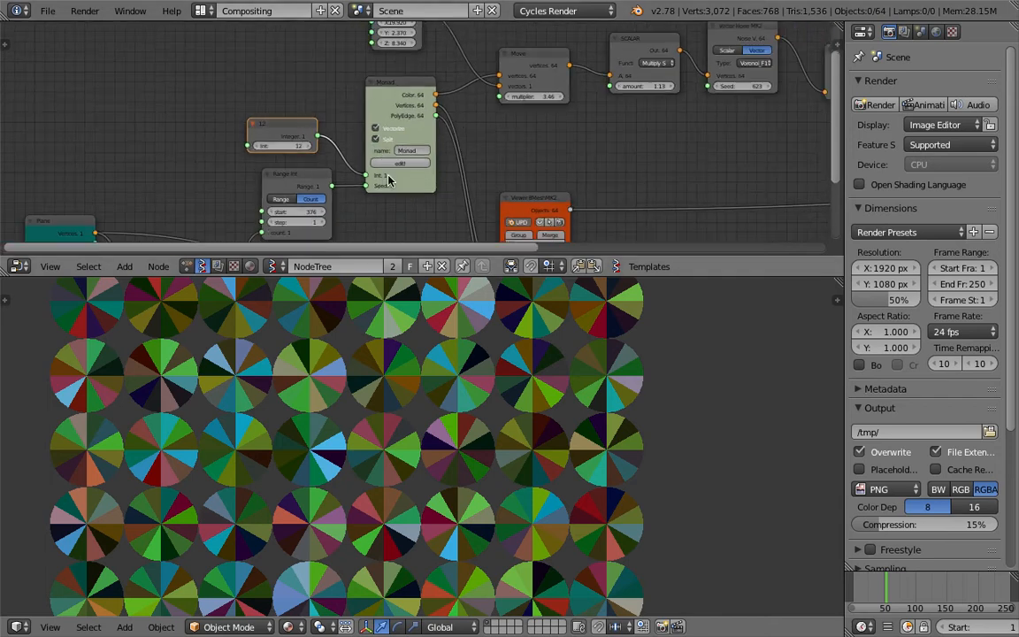
scroll(409, 122, down, 2)
middle_drag(409, 122, 286, 110)
scroll(373, 414, down, 3)
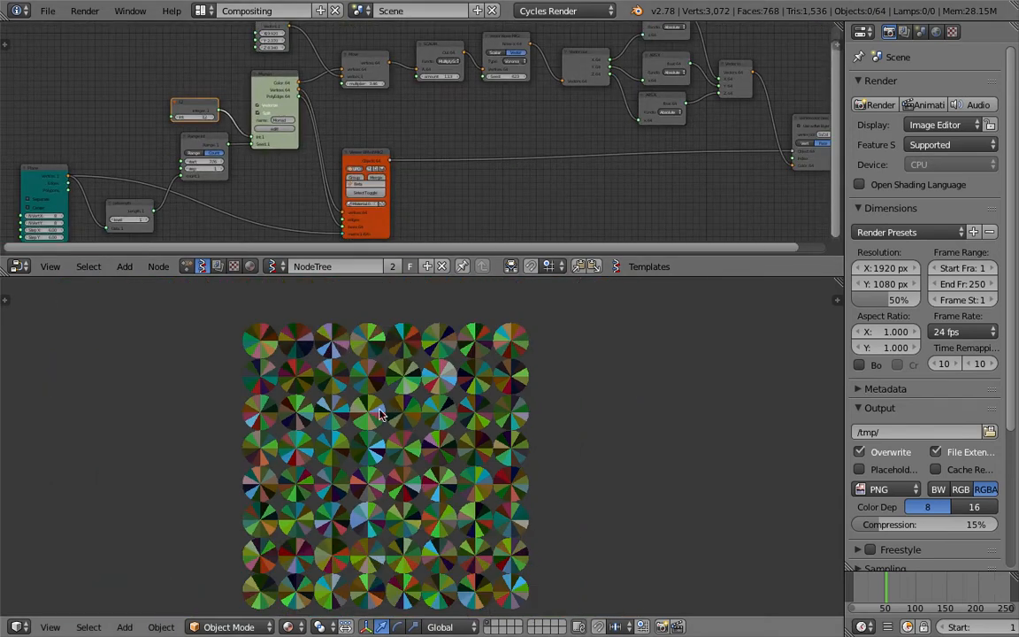
scroll(475, 86, up, 2)
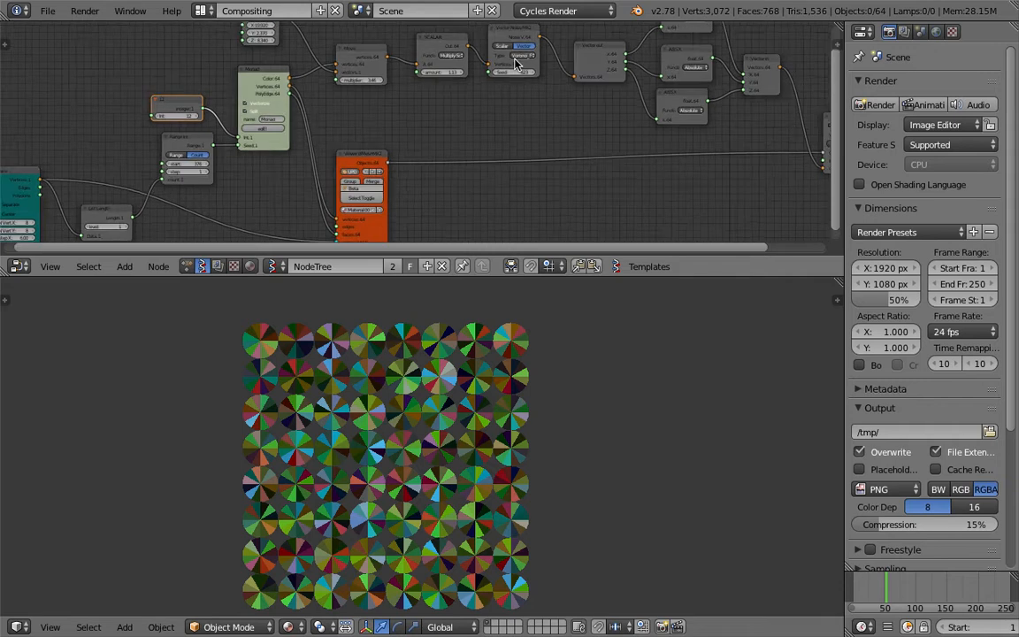
click(541, 36)
click(522, 80)
middle_drag(534, 81, 515, 130)
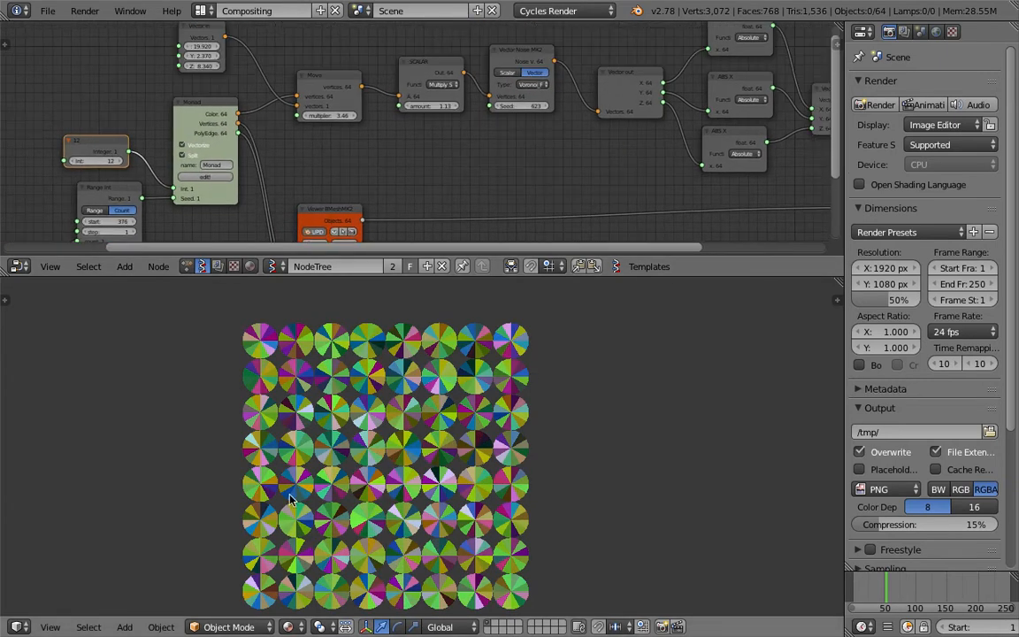
- Open the Monad group to examine its inner node network and return to the parent tree
middle_drag(238, 160, 403, 153)
click(371, 176)
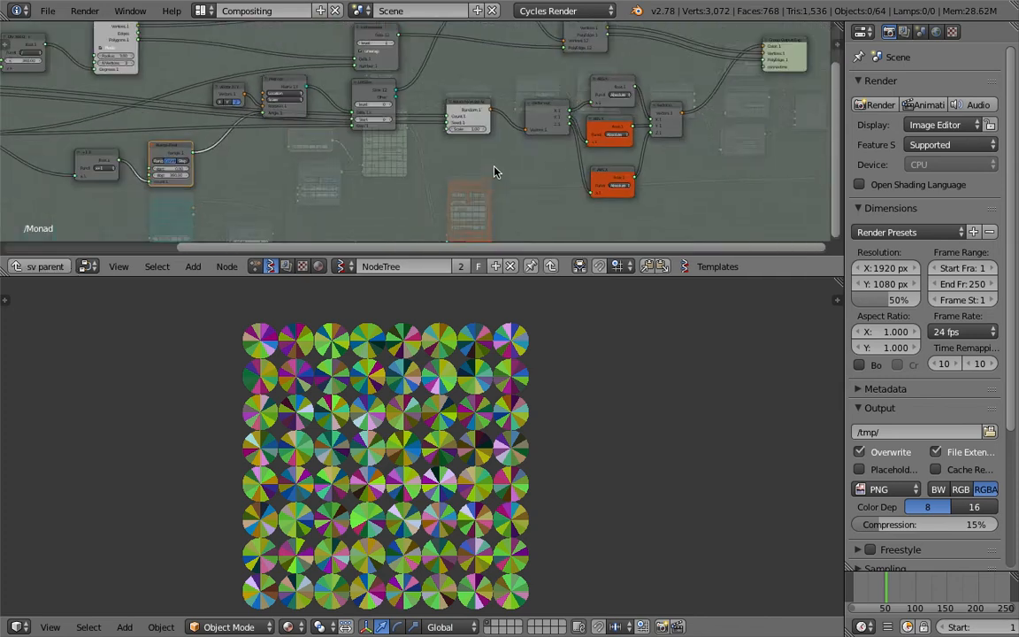
scroll(459, 101, down, 3)
middle_drag(210, 66, 294, 68)
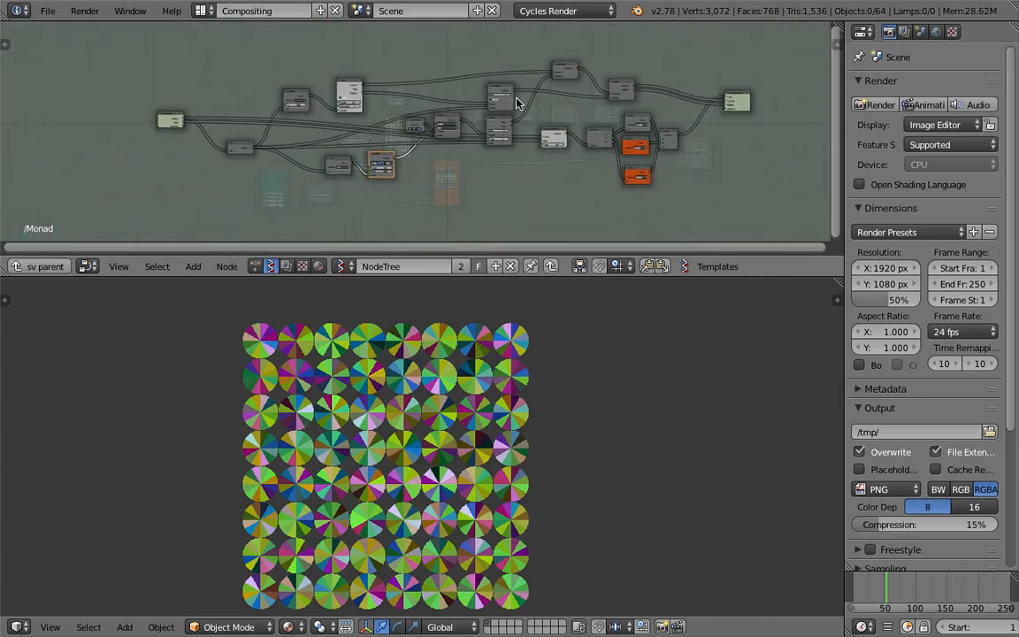
key(Tab)
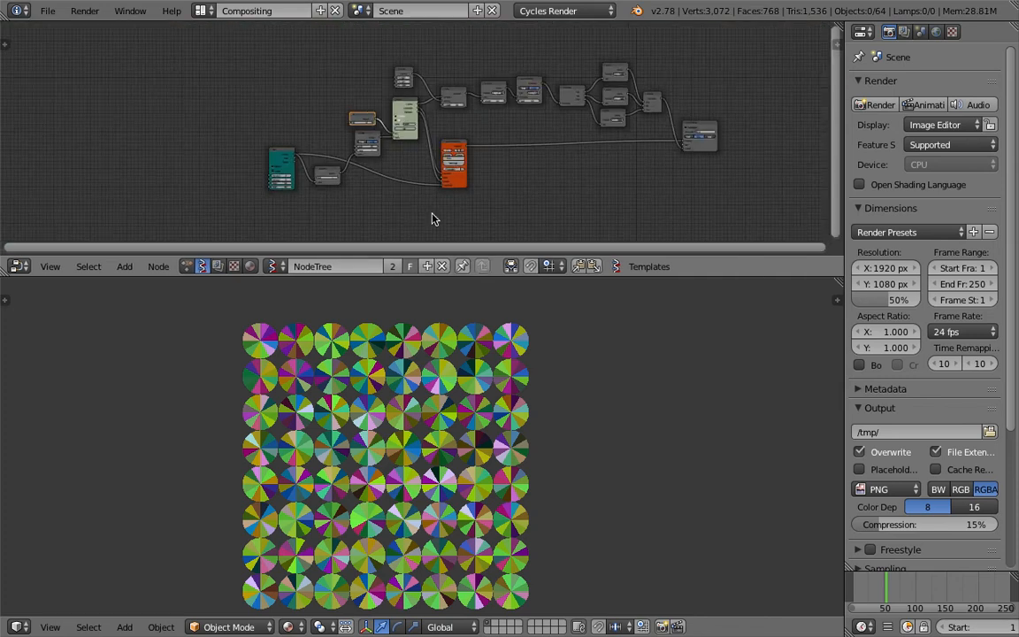
- Set the Plane node's N Vert X and N Vert Y both to 2
scroll(384, 129, up, 3)
scroll(341, 95, up, 5)
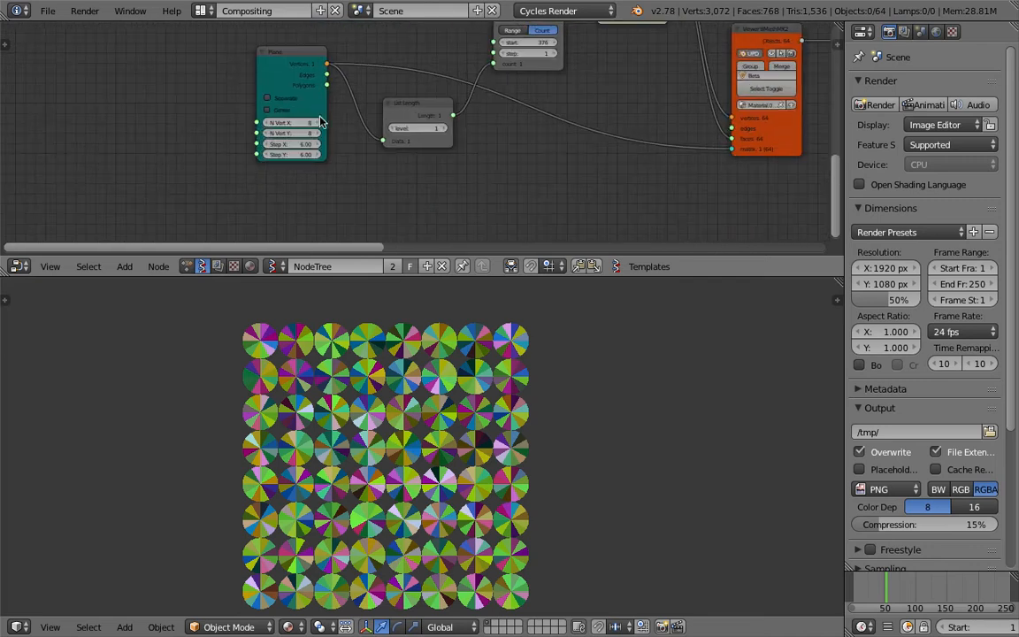
text(2)
key(Return)
- Set the integer feeding the Monad node to 3 and frame the four shapes in the 3D view
shift+middle_drag(307, 483, 411, 386)
scroll(413, 386, up, 4)
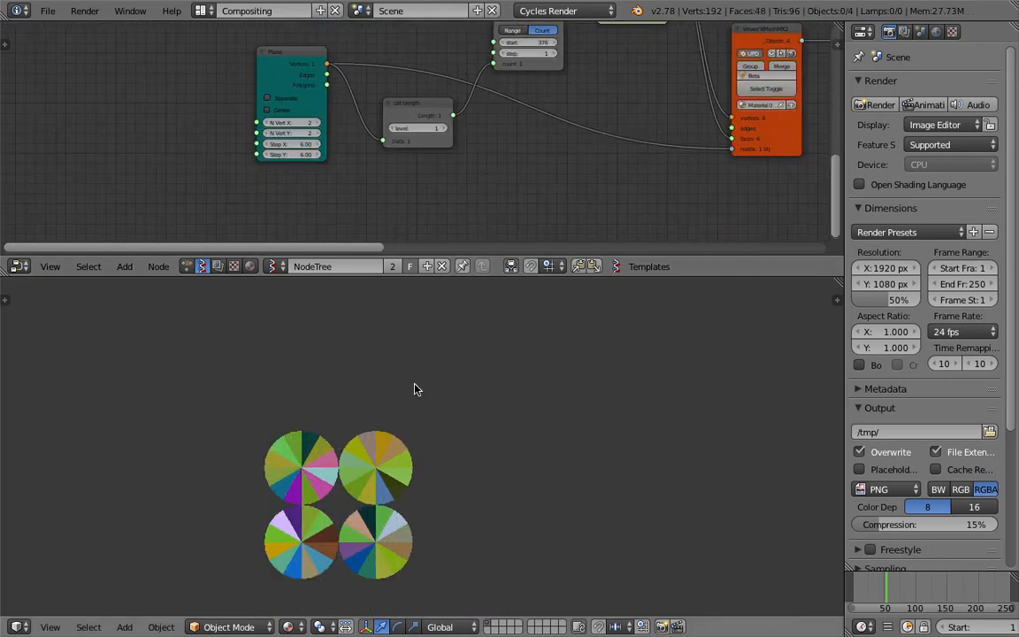
shift+middle_drag(389, 440, 482, 364)
scroll(482, 364, up, 3)
scroll(389, 149, down, 3)
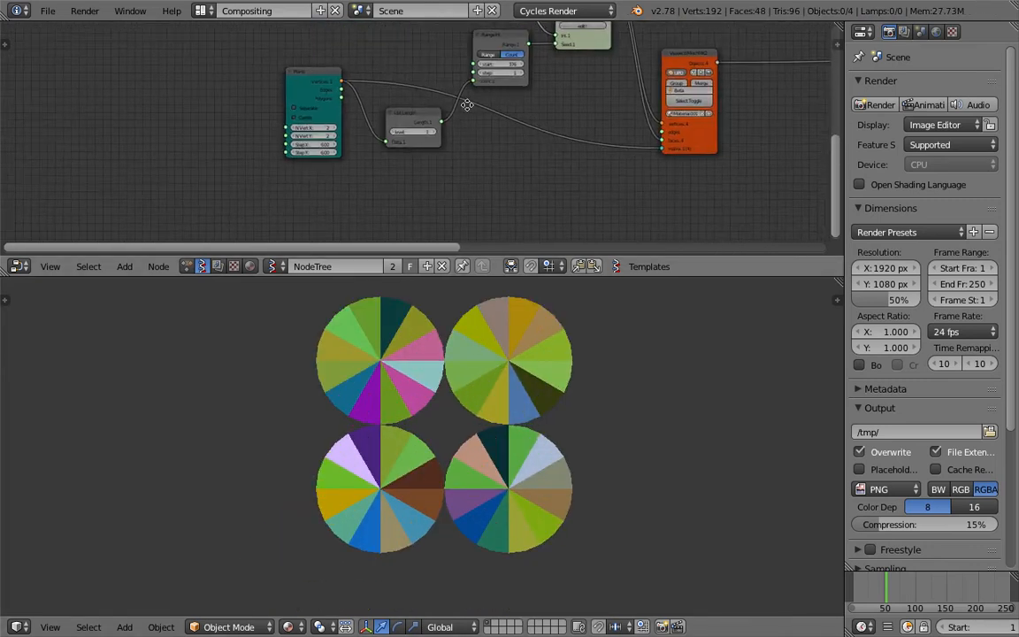
middle_drag(466, 102, 400, 157)
scroll(404, 89, up, 2)
click(425, 54)
key(Return)
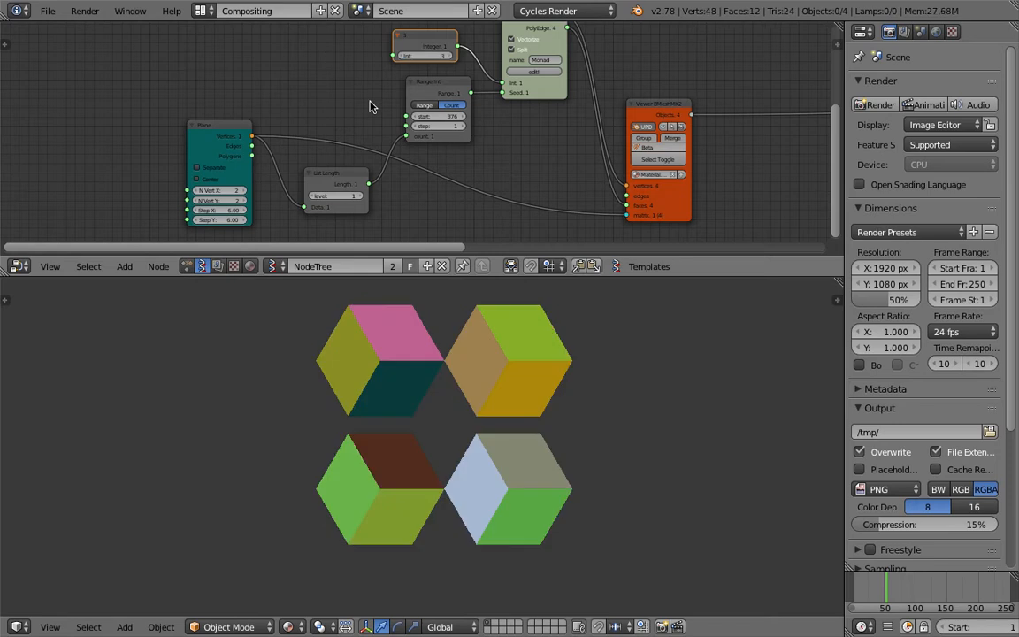
scroll(573, 387, down, 1)
shift+middle_drag(573, 388, 547, 400)
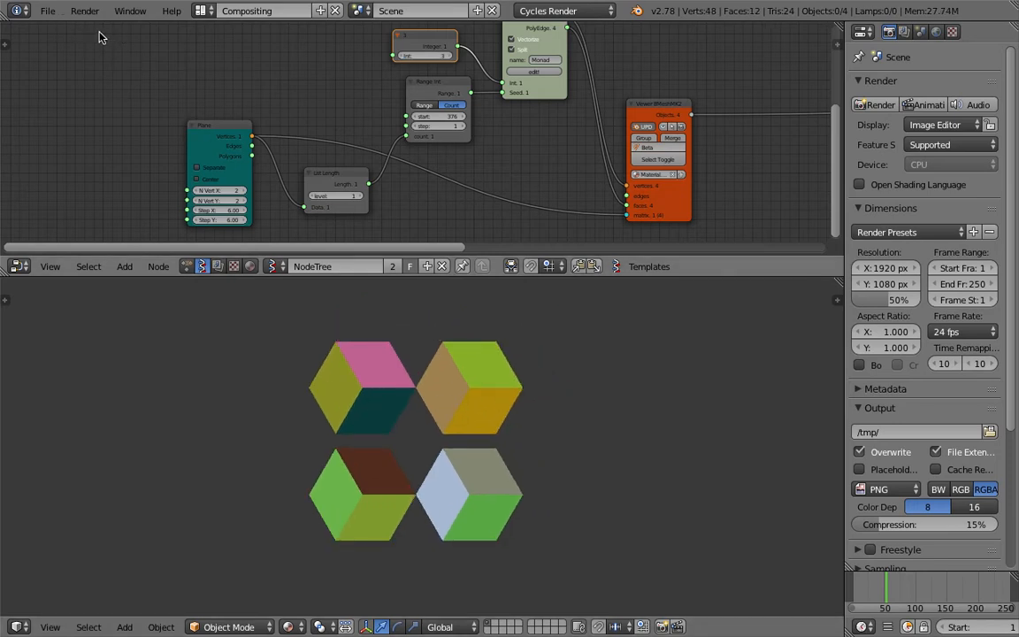
- Open box_hexagonal_002.blend from the Desktop folder
middle_drag(480, 489, 433, 438)
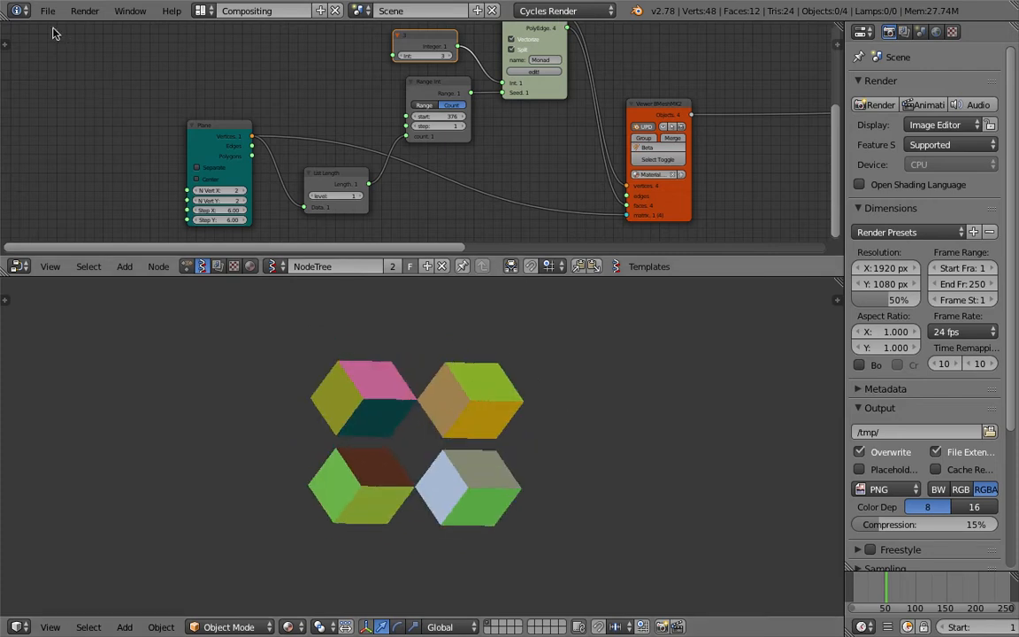
click(47, 11)
mouse_move(87, 61)
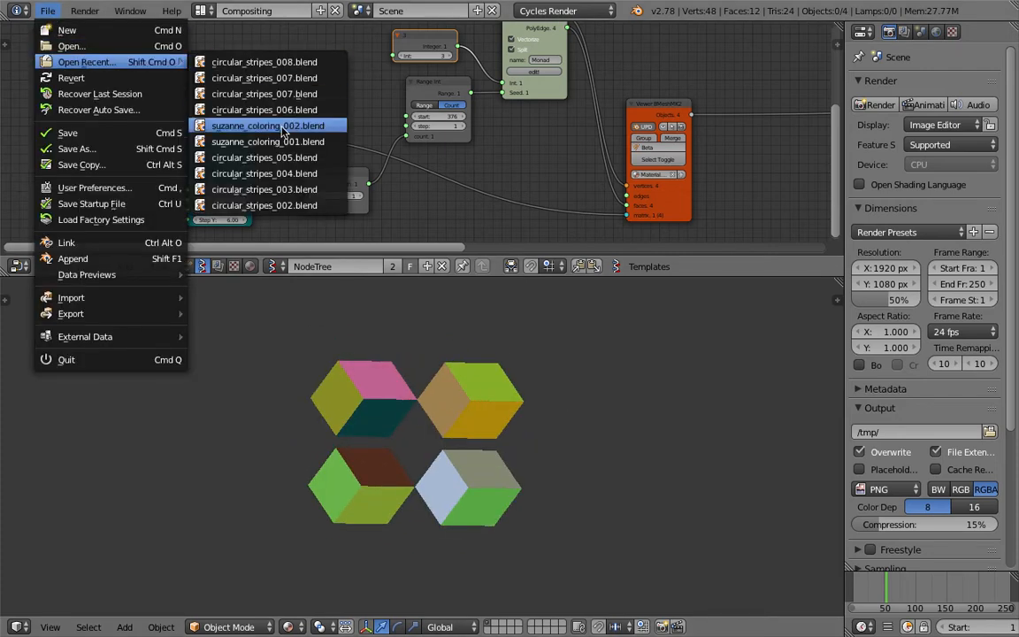
click(127, 46)
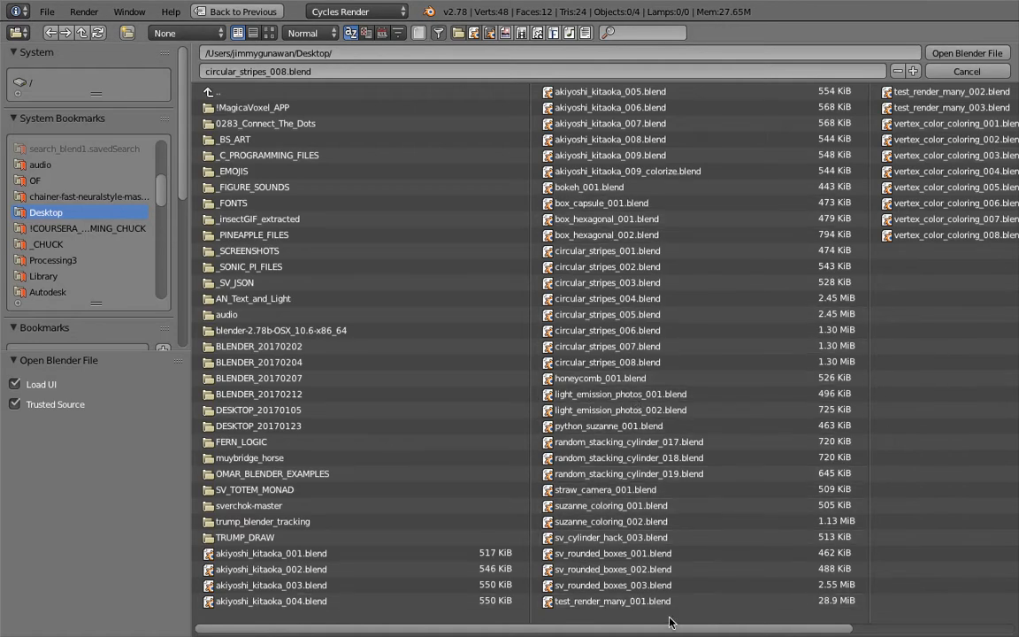
drag(667, 632, 685, 632)
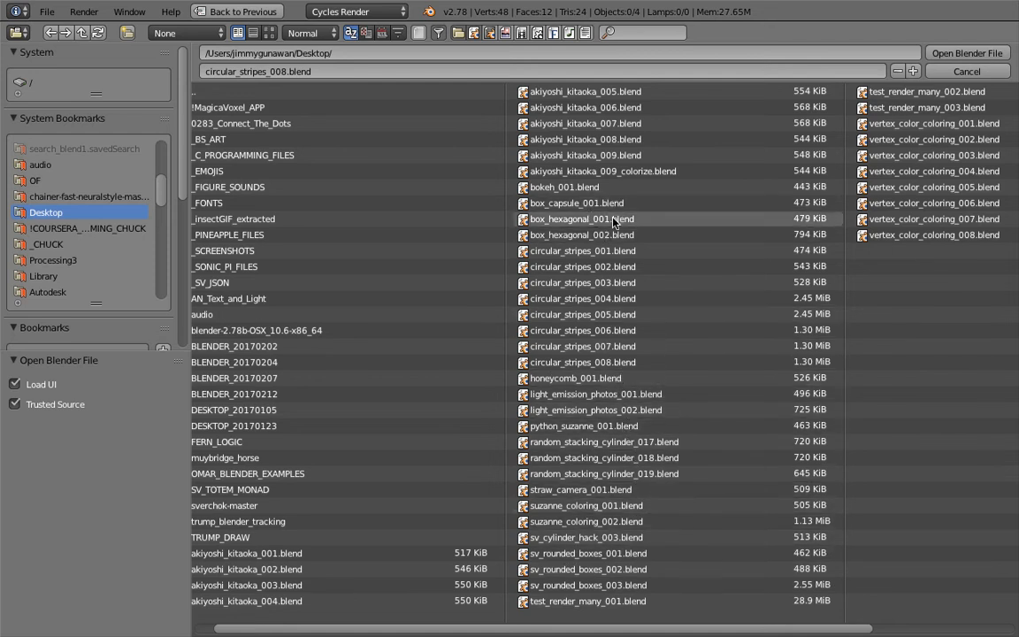
double_click(624, 237)
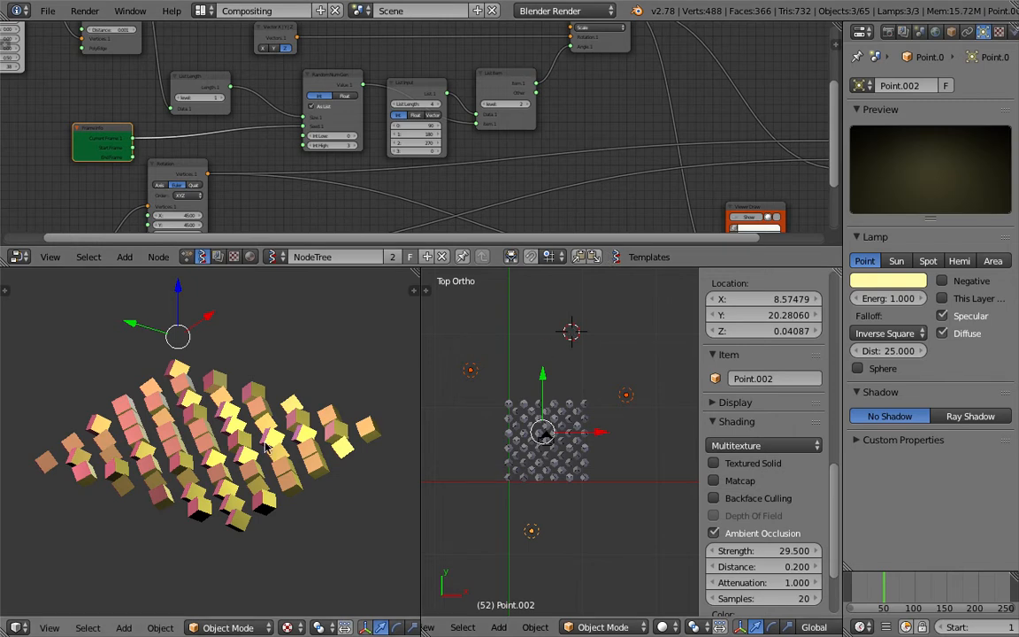
- Enlarge the 3D view over its neighbouring viewport and look at the cube grid from the top
drag(420, 285, 491, 287)
middle_drag(450, 431, 604, 463)
scroll(563, 422, down, 4)
shift+middle_drag(559, 418, 262, 533)
click(54, 626)
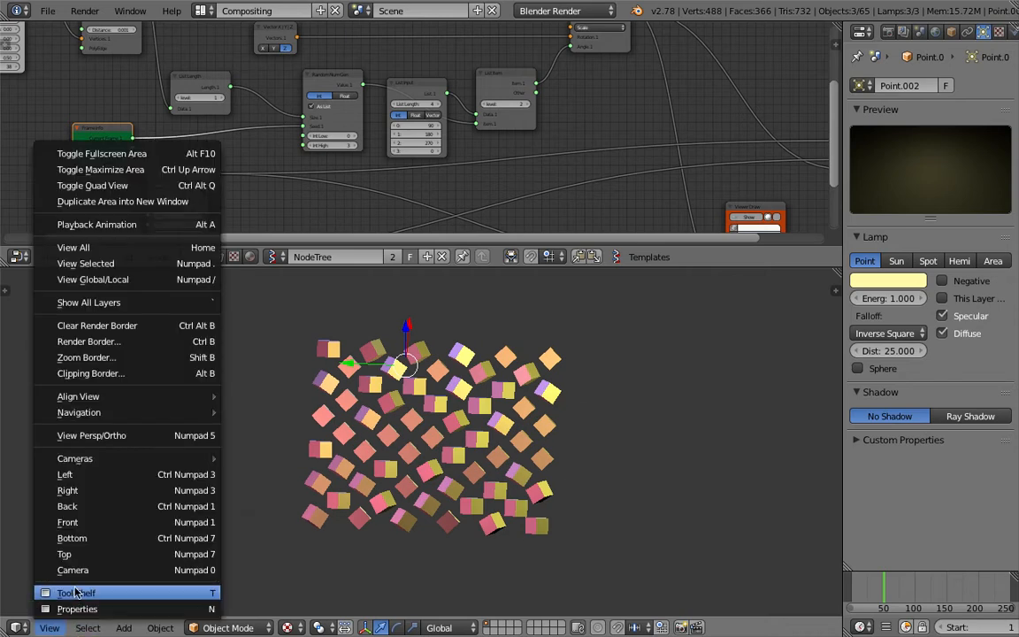
click(77, 552)
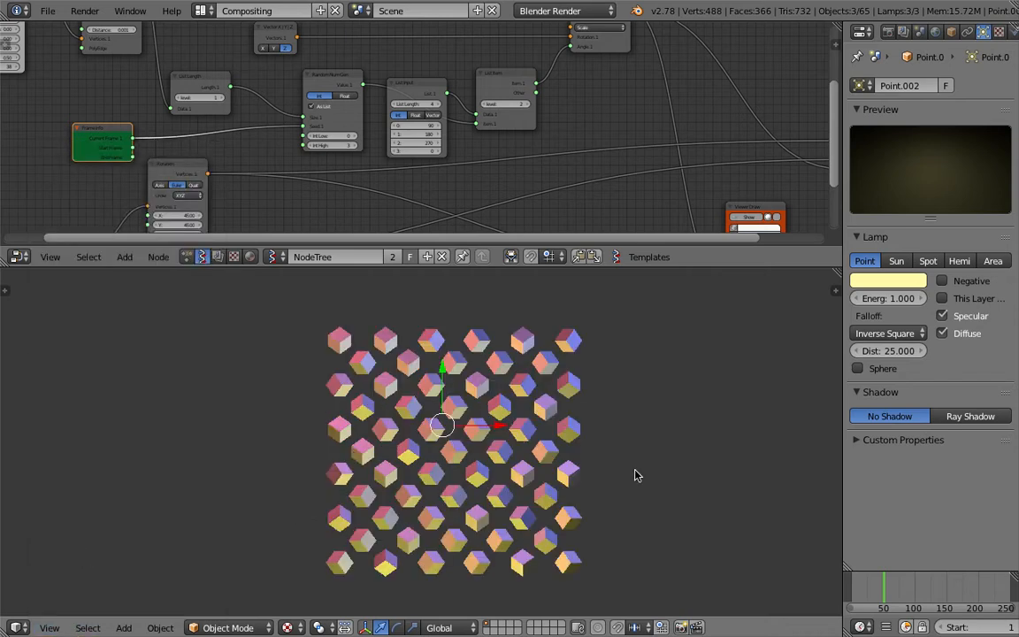
scroll(609, 430, up, 4)
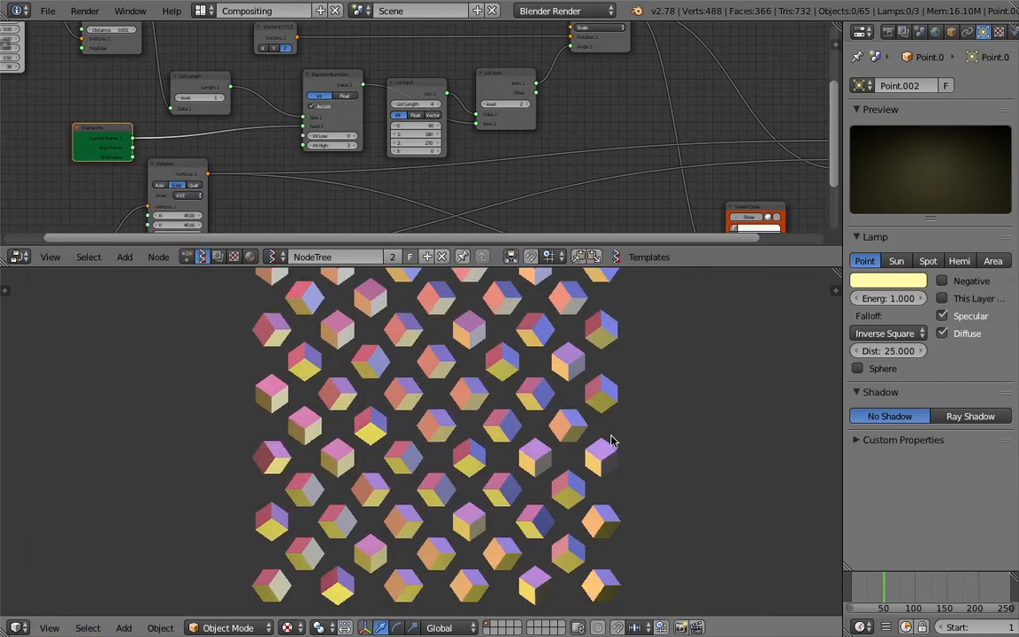
scroll(610, 438, down, 1)
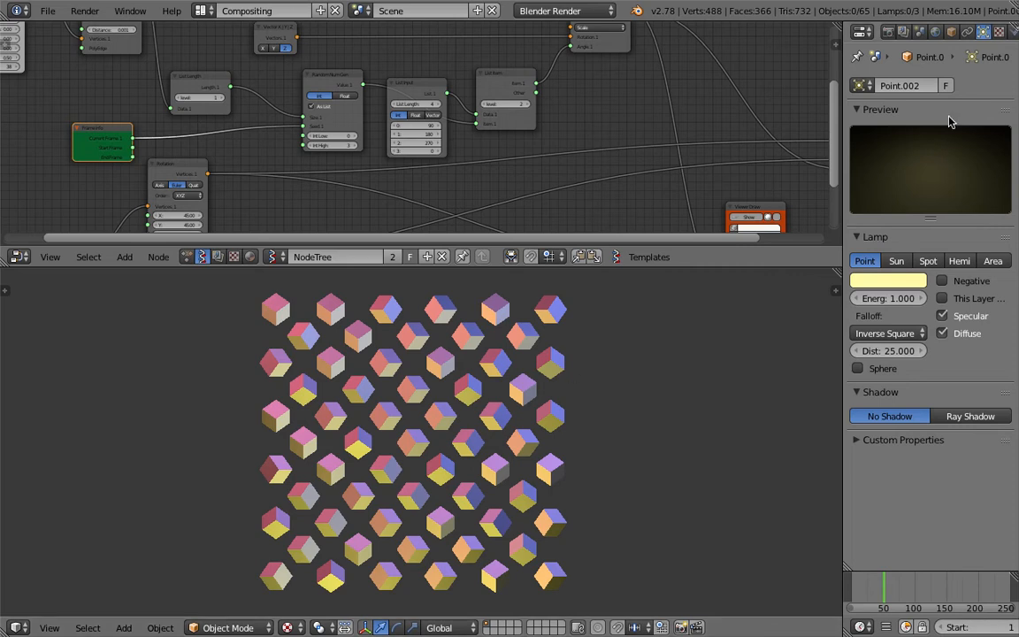
- Split the Properties area and change its upper half to an Outliner, listing down to the lamps
drag(1016, 32, 991, 198)
click(862, 33)
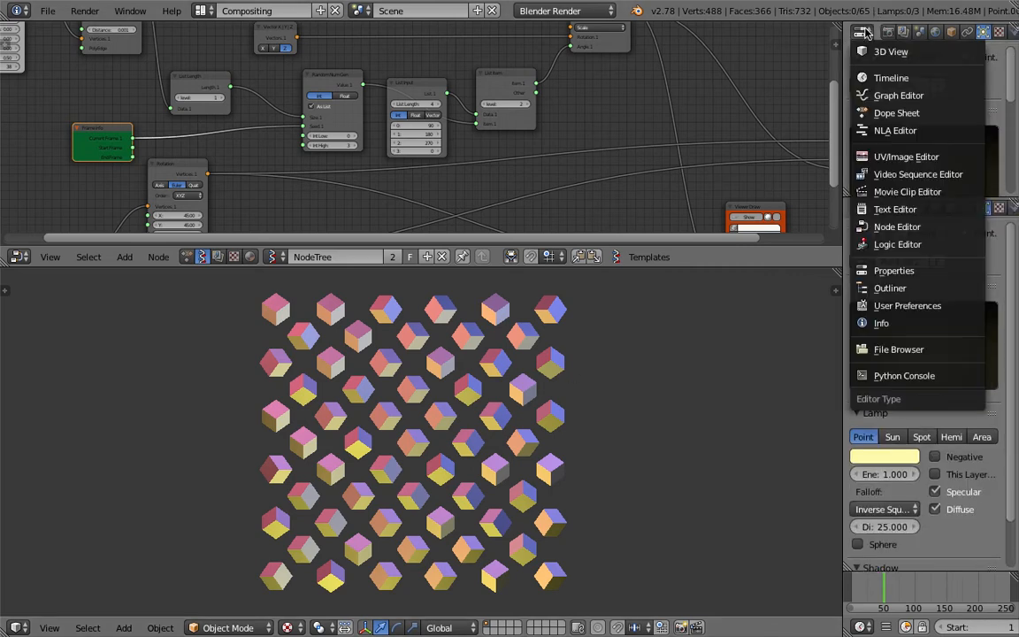
click(889, 287)
scroll(1010, 83, down, 5)
scroll(1011, 84, down, 5)
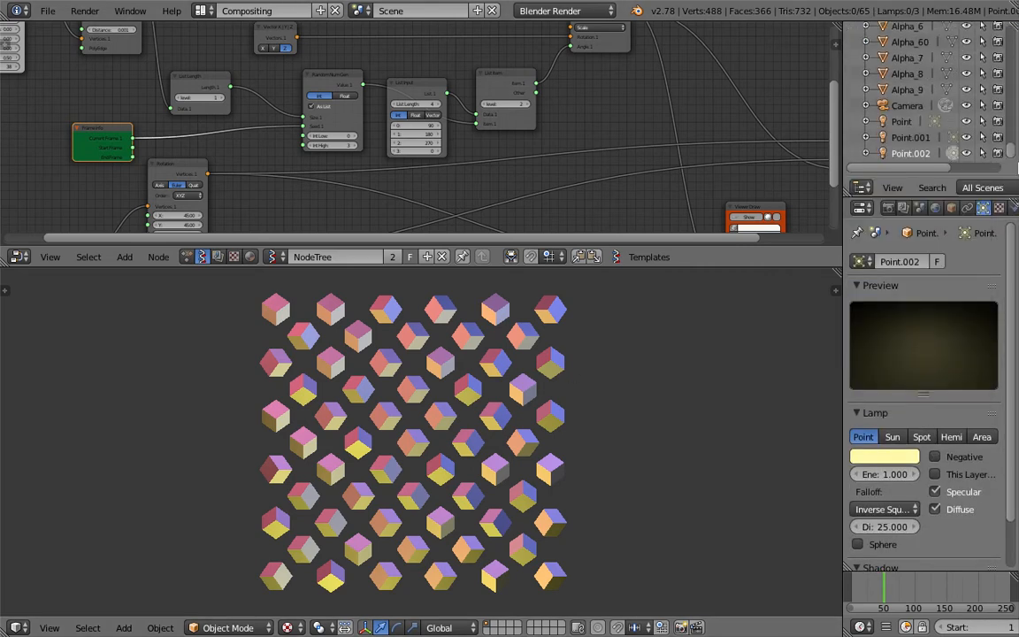
- Select the three point lamps, rotate them together, and move them over the cube grid
click(901, 121)
scroll(610, 393, down, 2)
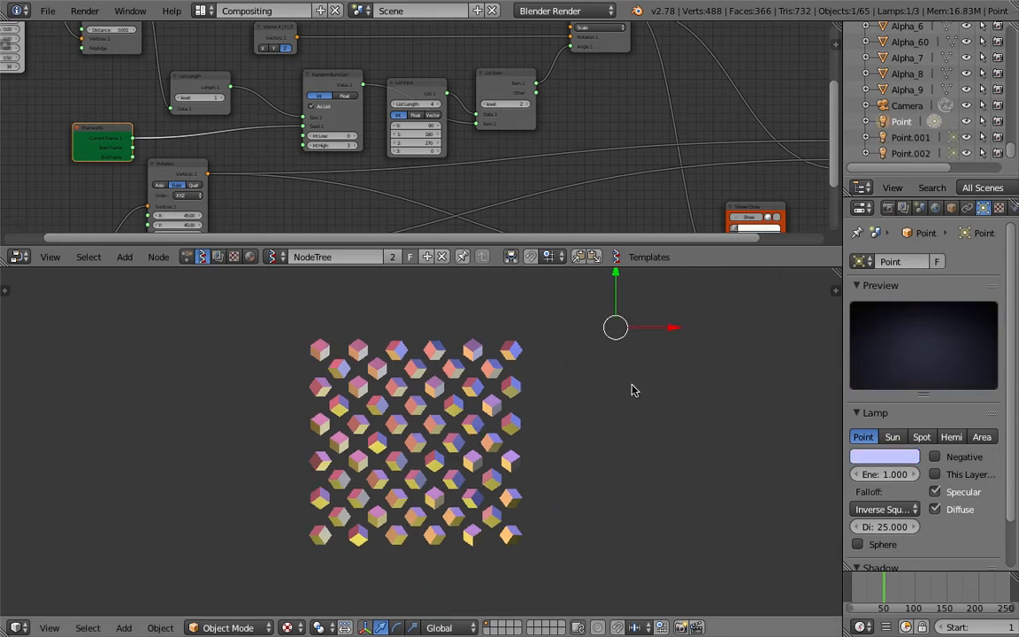
click(902, 154)
click(903, 139)
key(r)
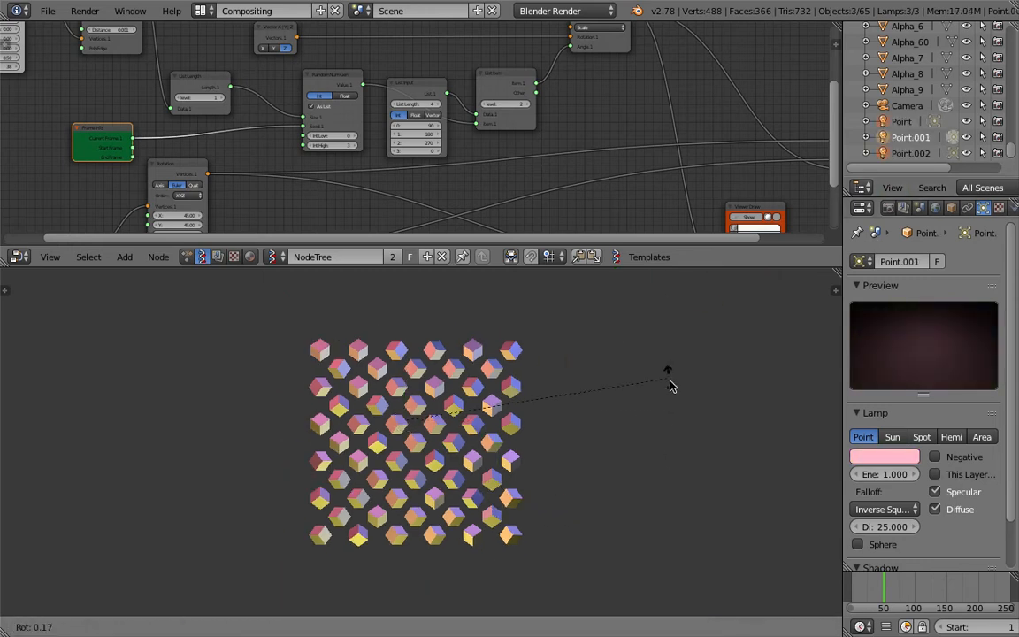
click(546, 411)
key(g)
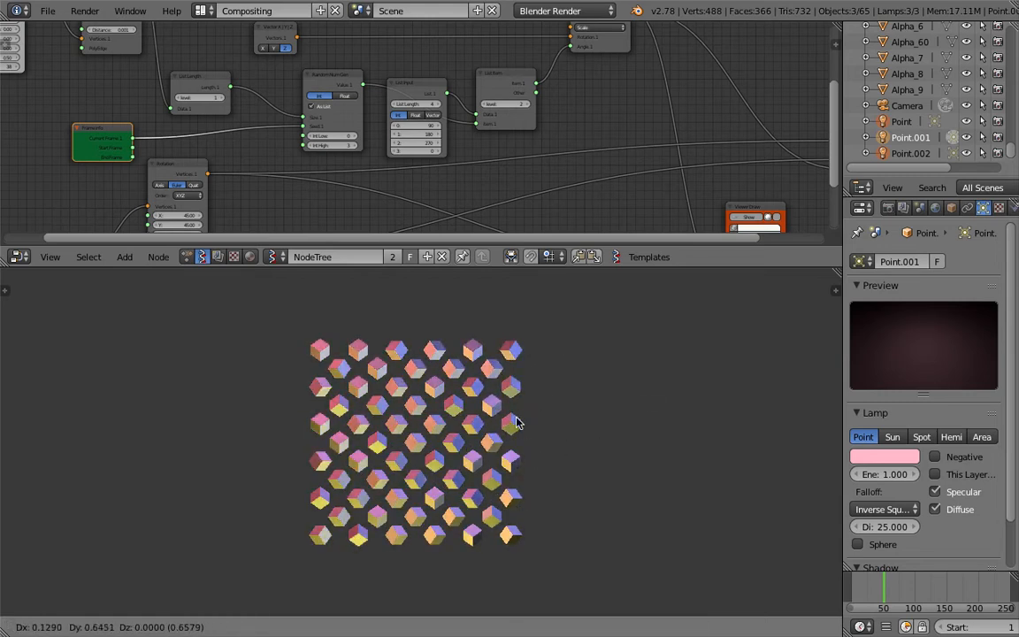
click(500, 491)
scroll(499, 491, up, 2)
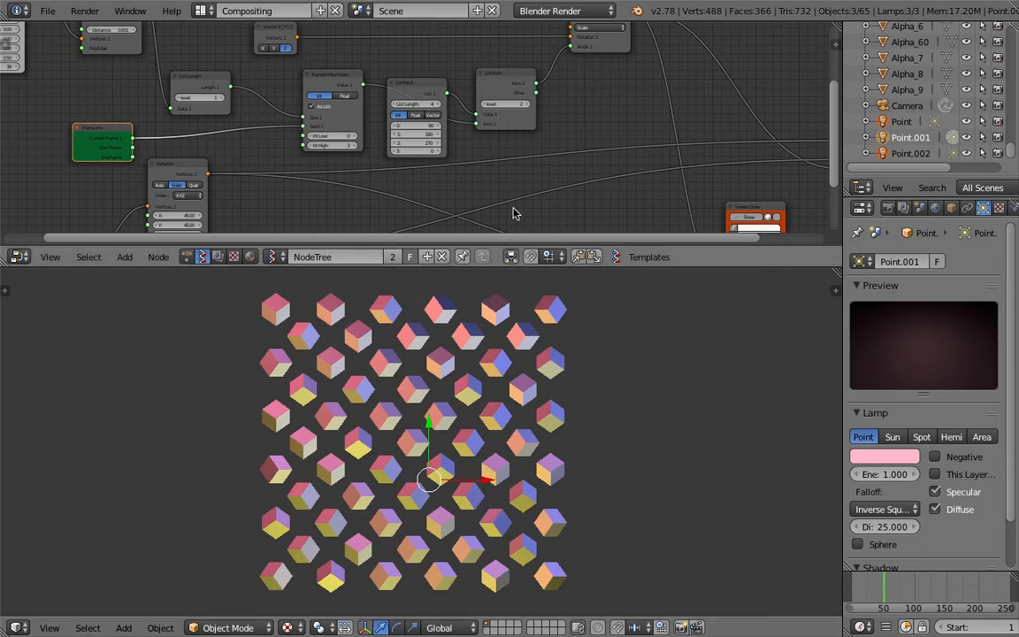
- Scrub the timeline to about frame 170 and examine the rotated cubes and the whole node tree
middle_drag(506, 165, 539, 137)
drag(901, 598, 957, 587)
middle_drag(396, 479, 433, 424)
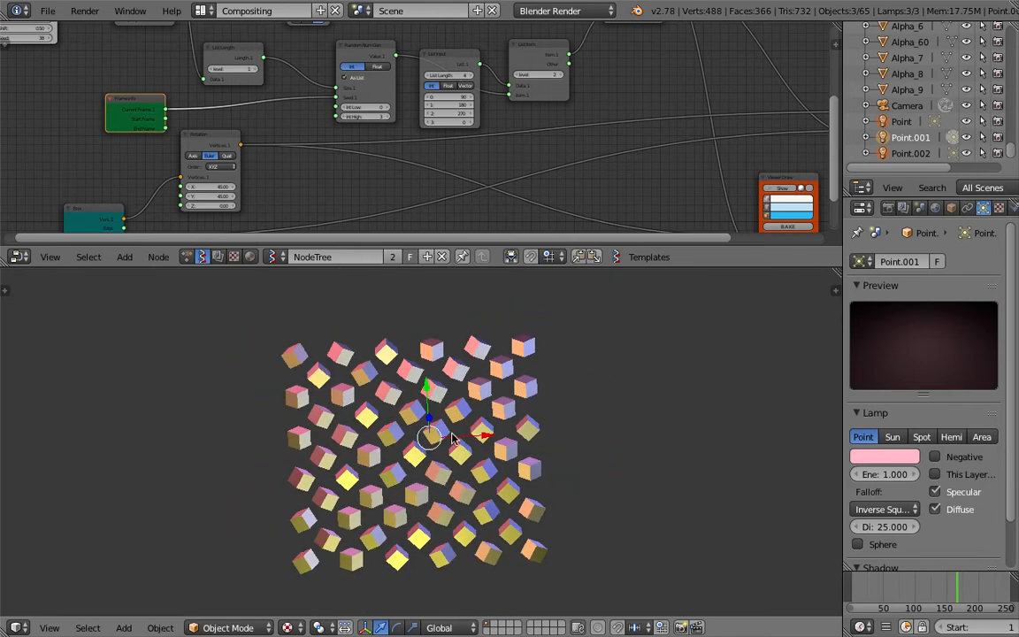
scroll(447, 174, down, 2)
scroll(446, 174, down, 2)
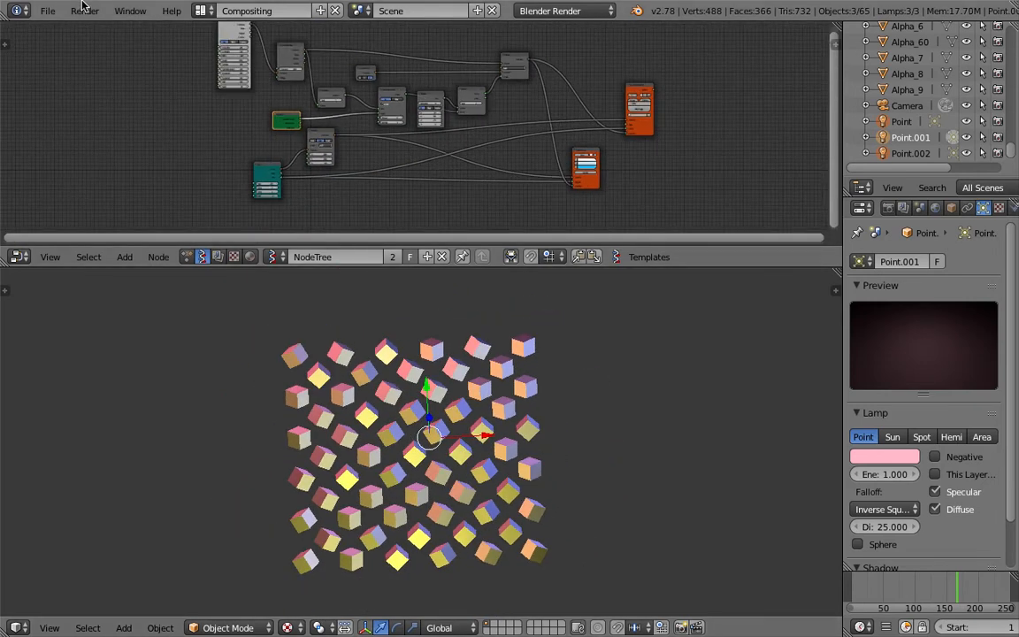
- Start a new file and delete all of its default objects
click(47, 10)
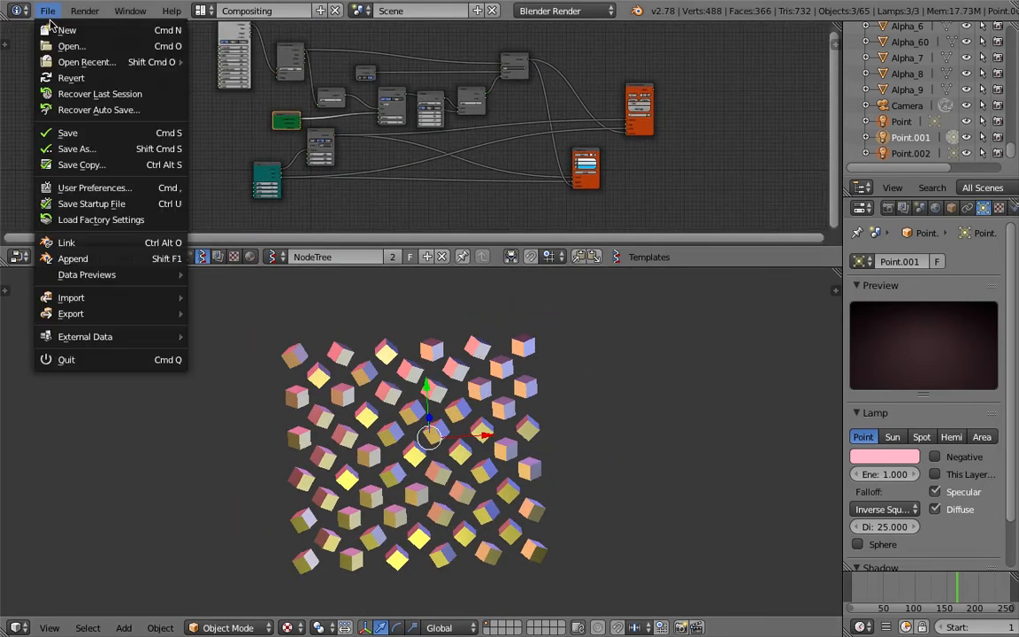
click(120, 32)
click(118, 41)
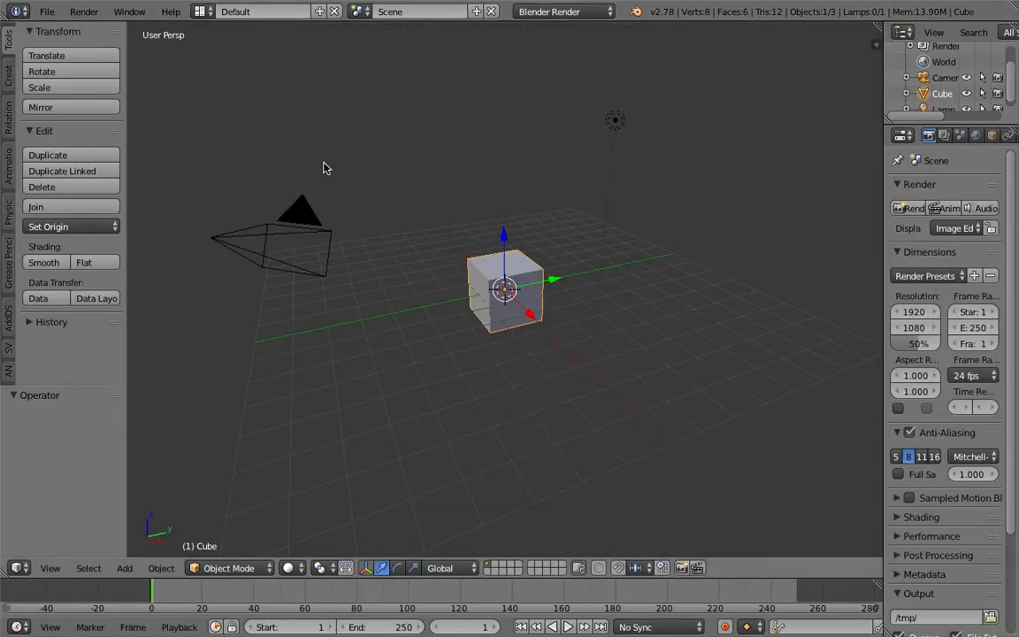
key(a)
key(a)
key(x)
click(323, 173)
- Save the empty scene to the Desktop under a name beginning with "sv_flat_3dCub"
click(47, 11)
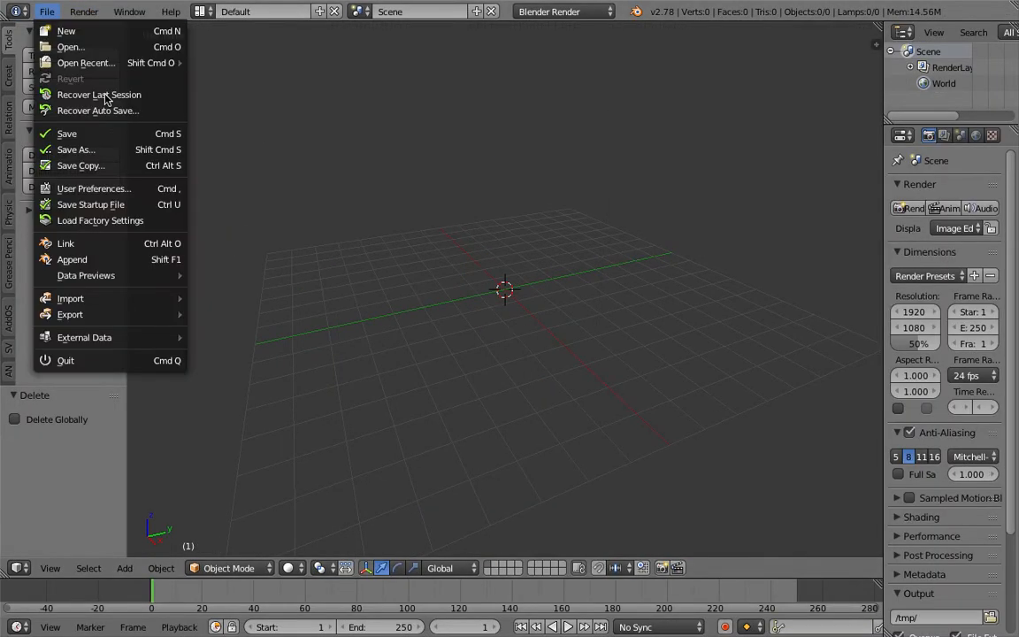
click(84, 146)
click(283, 71)
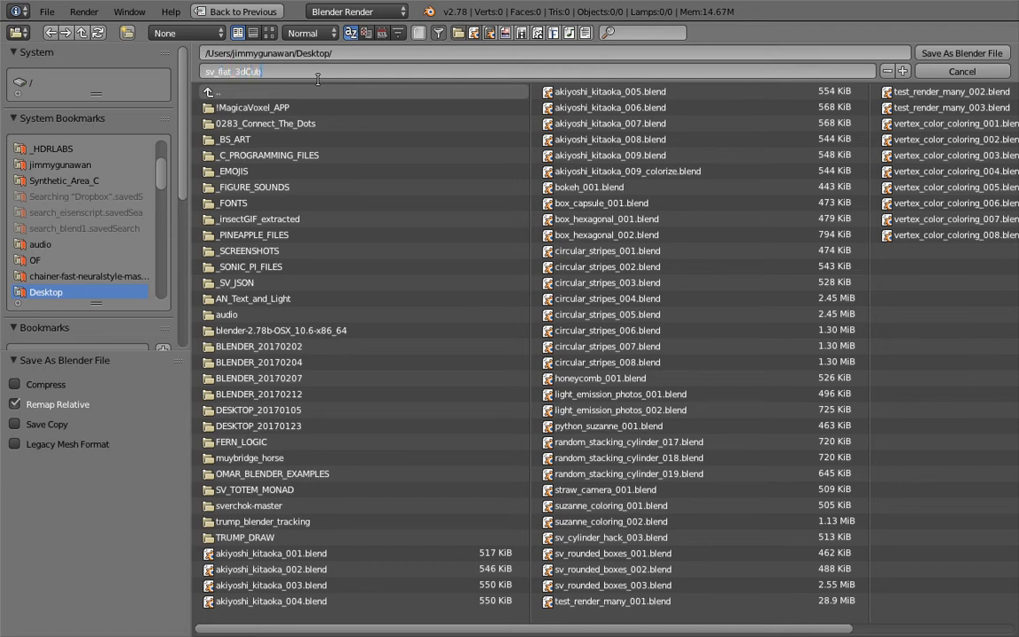
click(935, 56)
- Switch to the Compositing screen layout and create a new Sverchok node tree
click(200, 12)
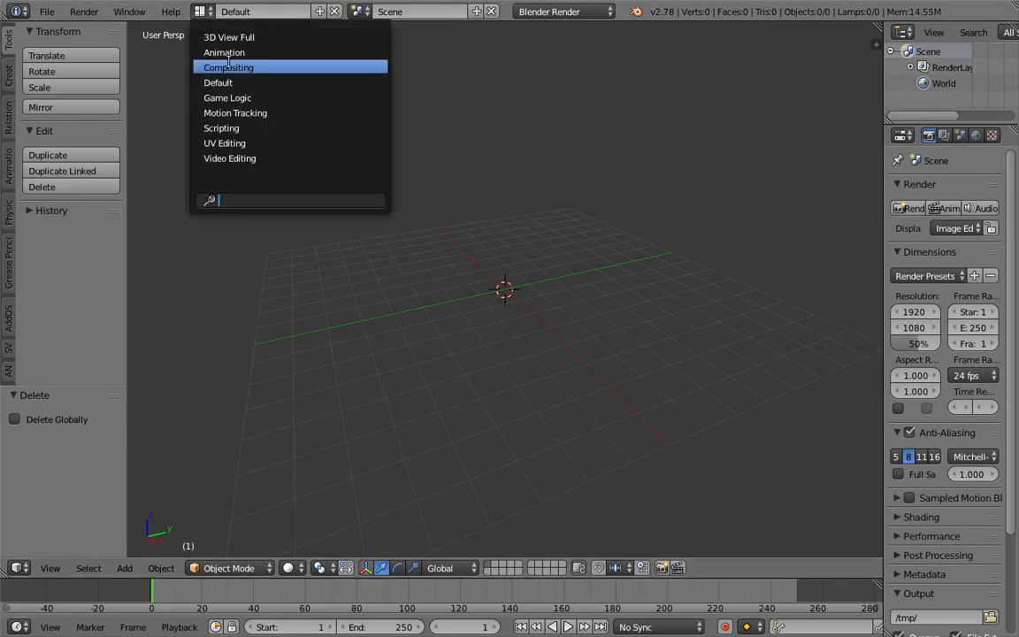
click(217, 65)
click(202, 372)
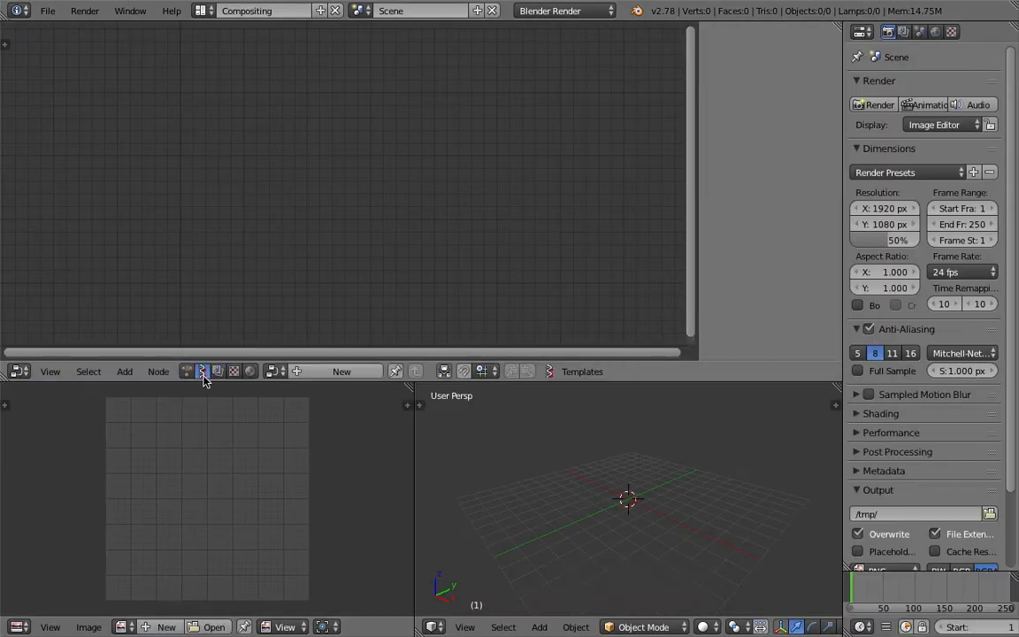
click(334, 371)
- Merge the image editor area into the 3D view and set that view to Top
drag(408, 382, 389, 420)
click(53, 627)
click(105, 548)
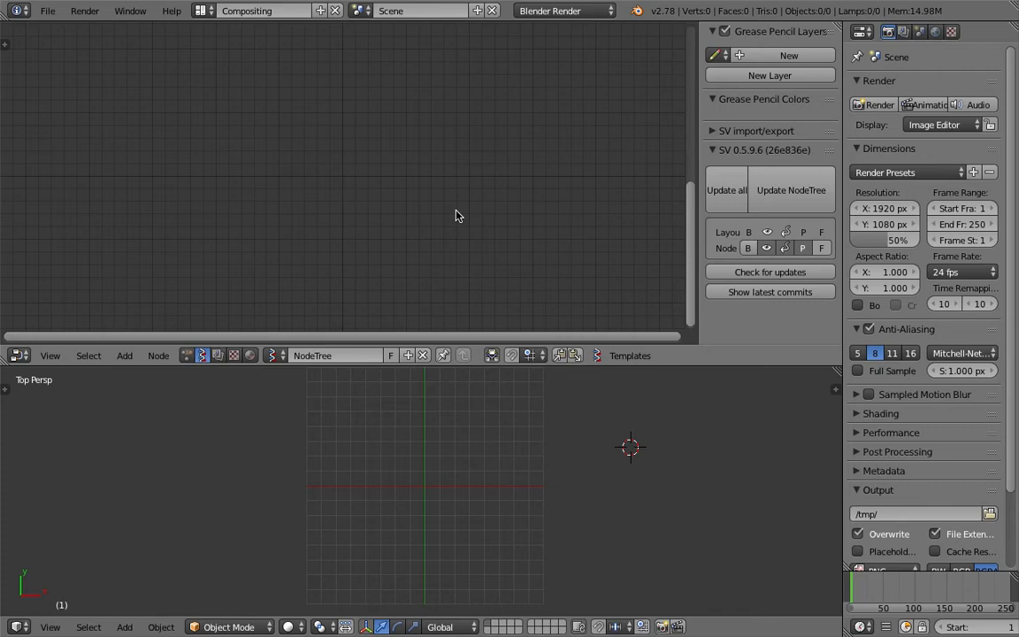
- Add a Circle node to the empty node tree
middle_drag(350, 156, 358, 151)
key(shift+a)
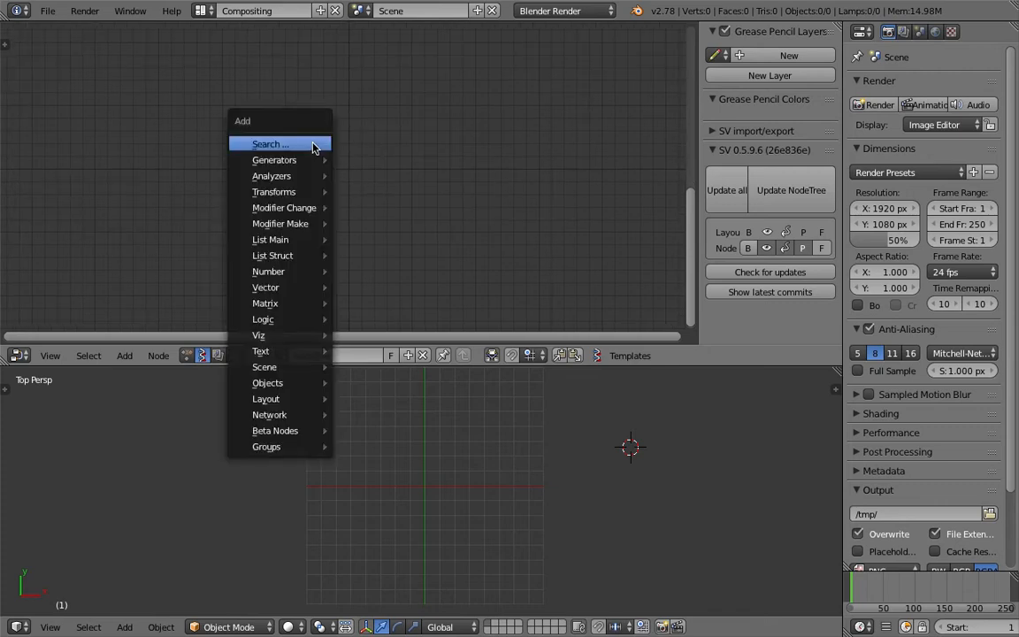
click(311, 141)
text(cir)
key(Return)
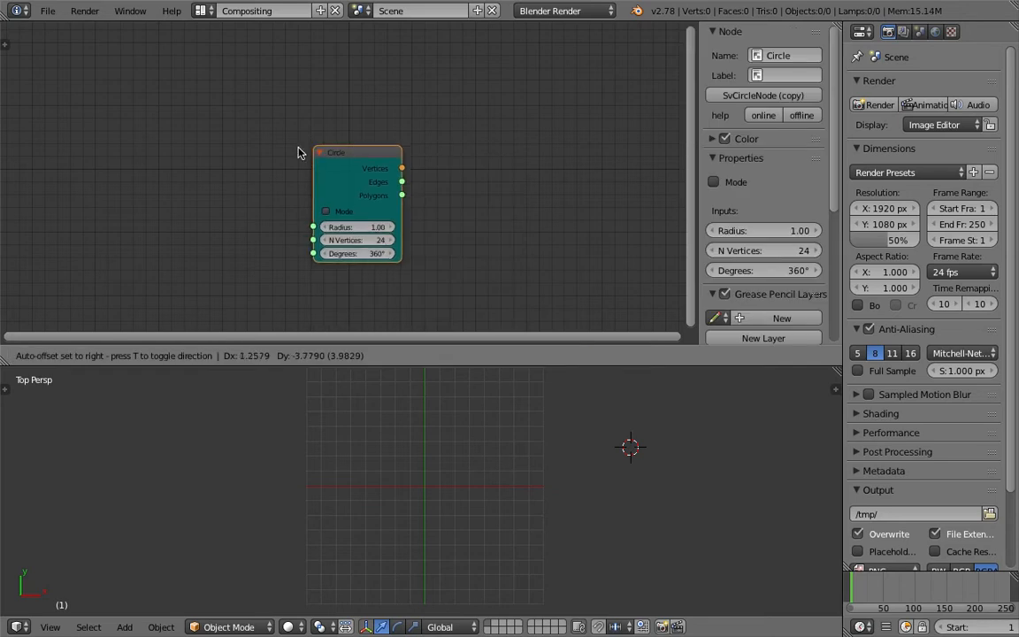
click(184, 115)
- Add a Viewer Draw node beside the Circle node
key(shift+a)
click(403, 127)
text(view)
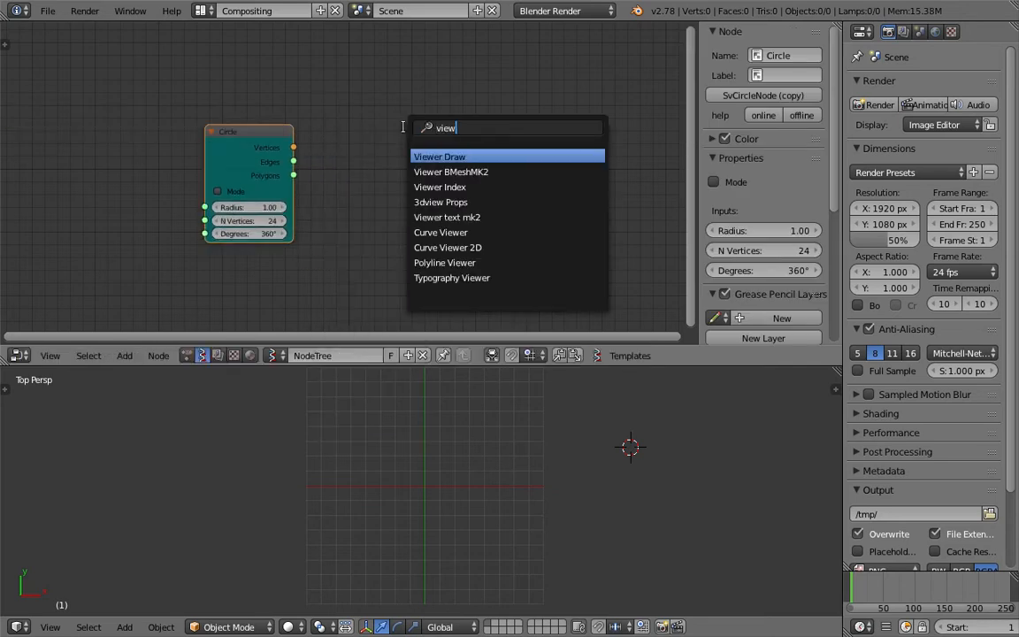
key(Return)
click(474, 145)
- Connect the Circle's Vertices and Polygons outputs to the Viewer Draw's vertices and edg_pol inputs, and show the result from the top
mouse_move(293, 148)
mouse_down()
mouse_move(416, 223)
mouse_move(475, 238)
mouse_up()
drag(294, 176, 476, 251)
scroll(503, 473, up, 6)
middle_drag(493, 457, 460, 457)
click(50, 626)
click(82, 554)
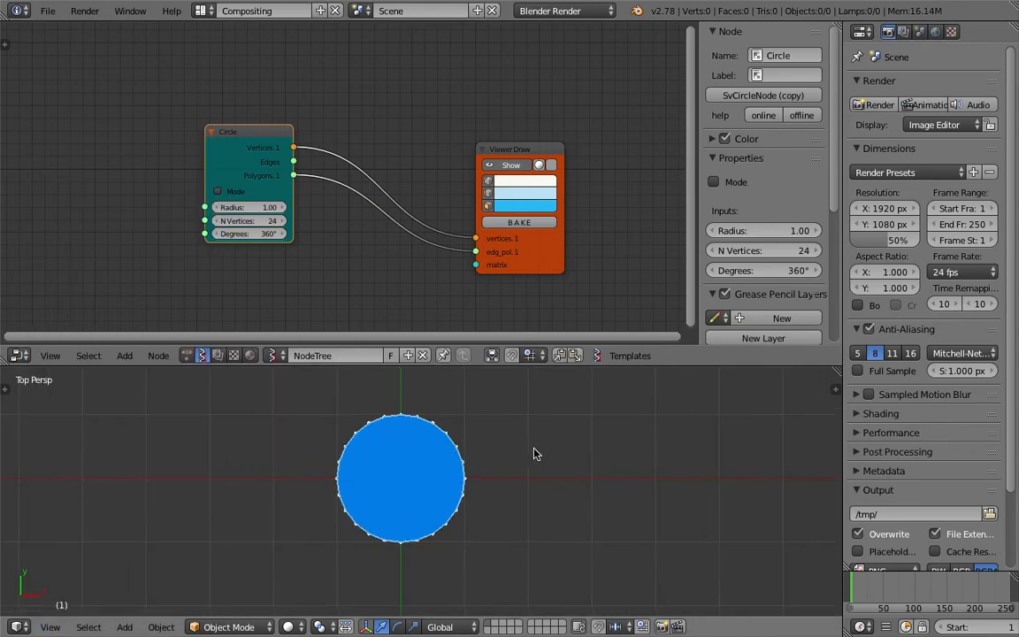
- Set the Circle node's N Vertices to 25 and enable its Mode option
mouse_move(525, 459)
middle_down()
mouse_move(564, 461)
mouse_move(525, 443)
middle_up()
mouse_move(255, 221)
mouse_down()
mouse_move(286, 221)
mouse_move(244, 221)
mouse_move(257, 221)
mouse_up()
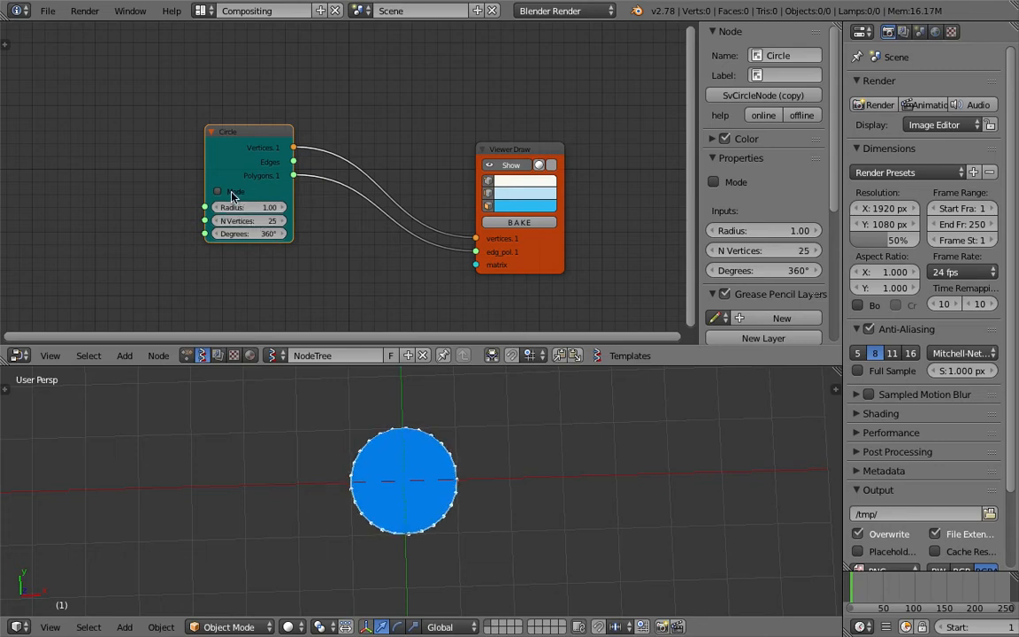
click(238, 193)
- Narrow the Circle node's sector to 25.92° and set its Radius to 2
drag(256, 209, 143, 233)
click(257, 209)
text(1)
key(Return)
click(261, 207)
text(2)
key(Return)
middle_drag(458, 298, 477, 283)
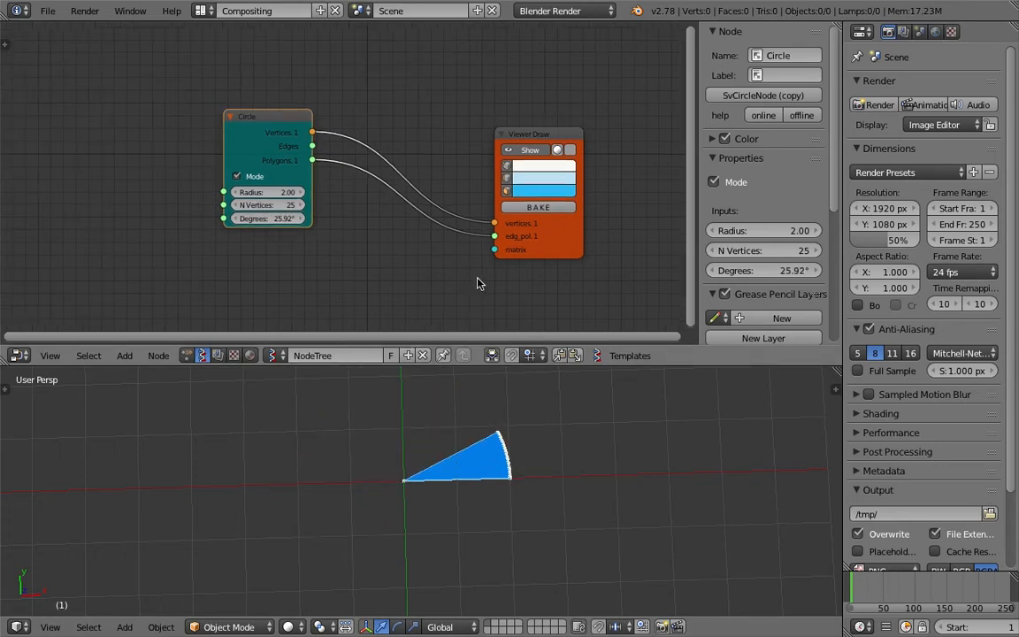
- Set the Circle node's N Vertices to 3 and its Degrees to 29.1°
scroll(292, 234, up, 1)
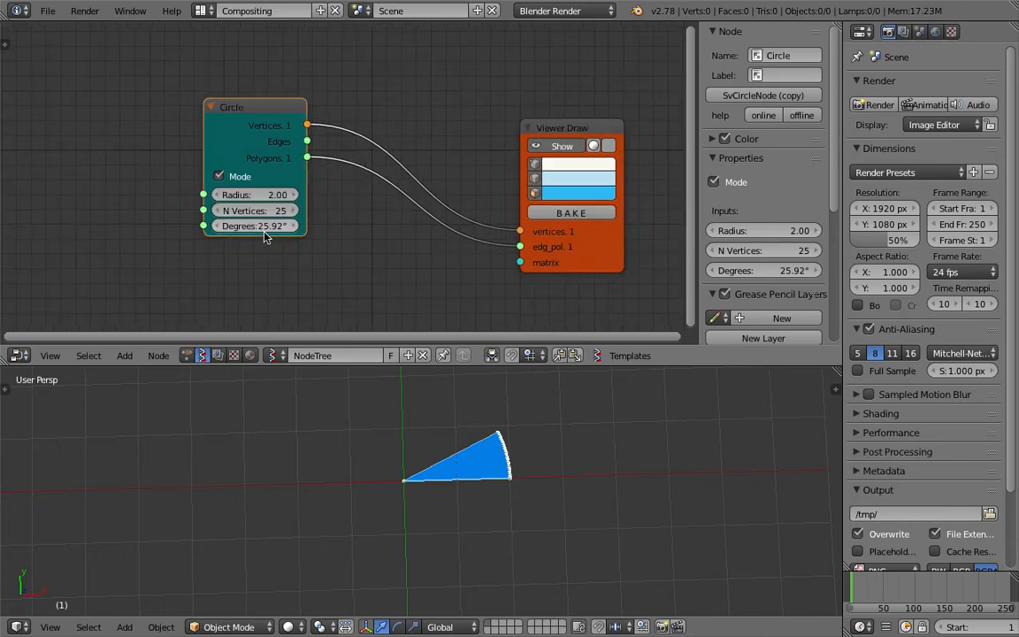
drag(256, 226, 257, 214)
scroll(544, 451, up, 3)
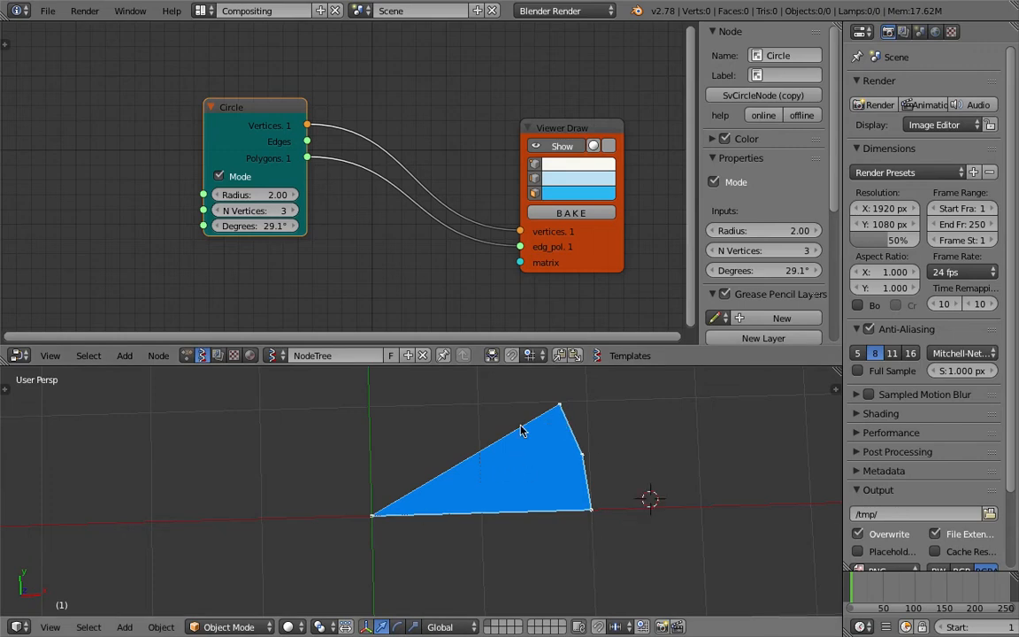
drag(282, 210, 336, 210)
scroll(352, 222, down, 2)
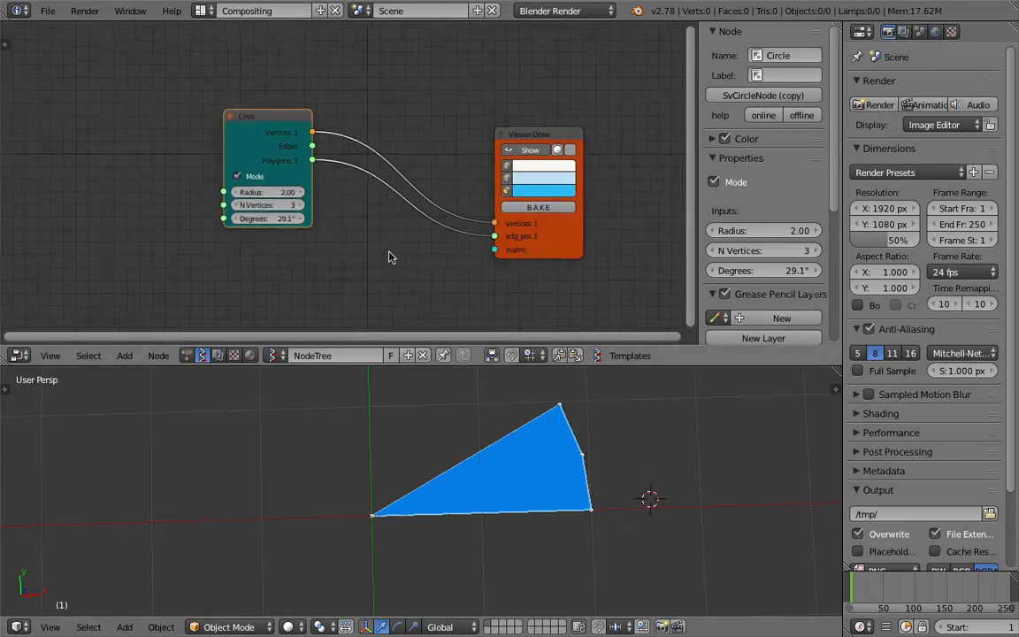
- Reposition the Viewer Draw node and set the Circle node's Degrees to 30
drag(474, 134, 526, 100)
click(251, 209)
text(30)
key(Return)
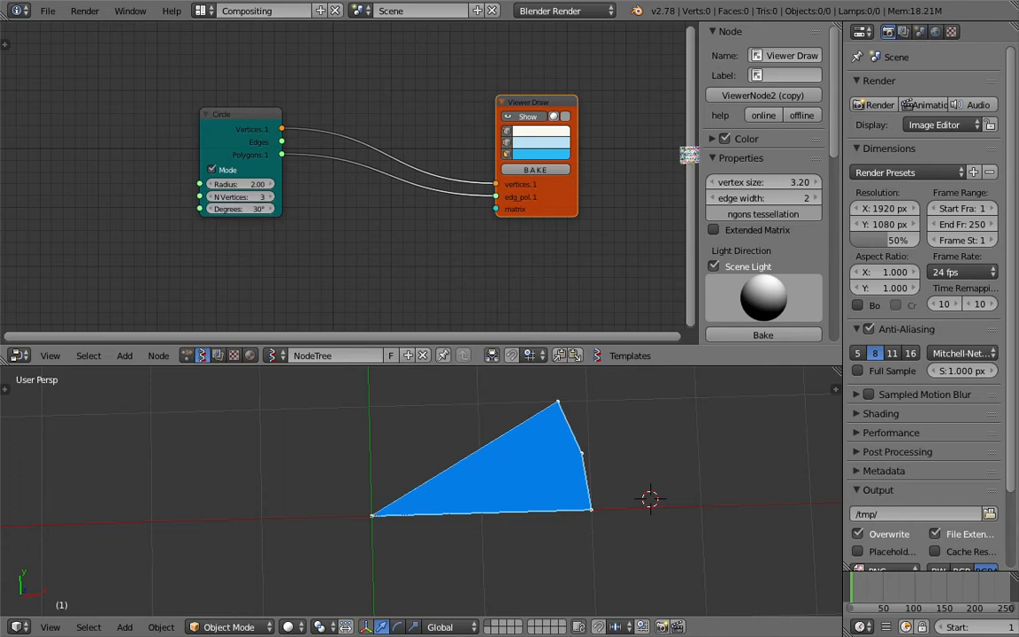
- Hide the node editor's properties sidebar and bring both nodes into view with free space around them
drag(699, 142, 827, 148)
scroll(448, 196, down, 3)
middle_drag(404, 246, 386, 207)
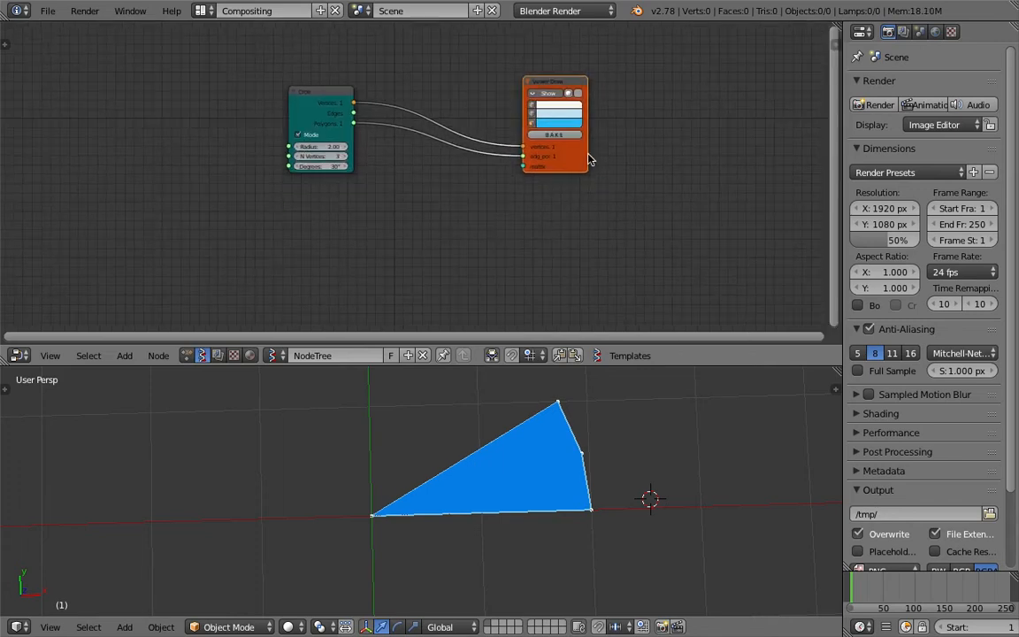
- Move the Viewer Draw node away from the Circle node and add a Matrix in node between them
drag(585, 154, 631, 161)
key(shift+a)
click(418, 200)
text(matrix i)
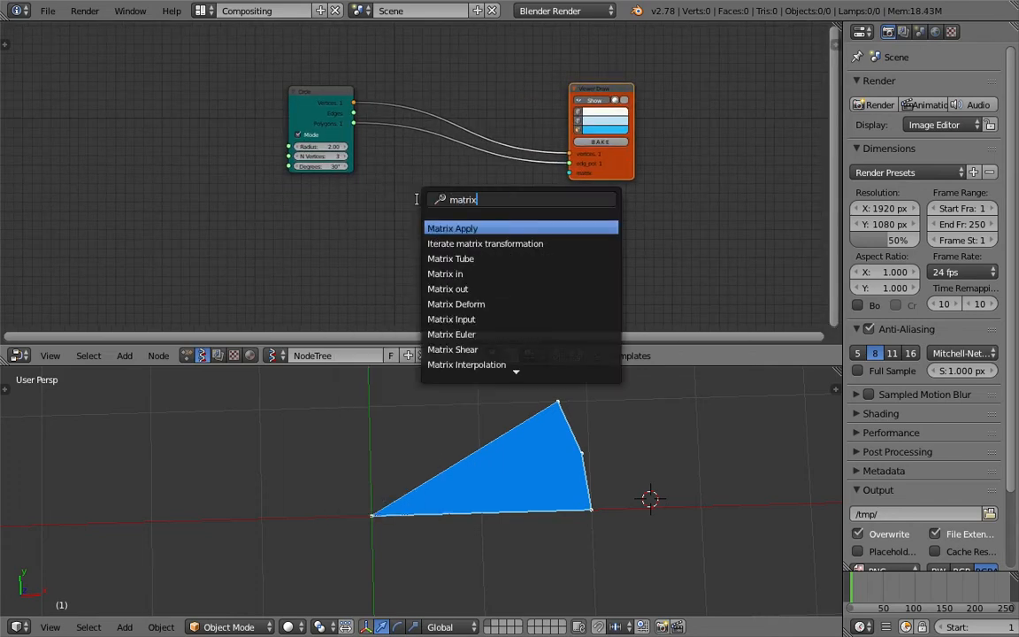
key(Return)
click(443, 187)
- Save over the existing file and connect the Matrix in node's output to Viewer Draw's matrix input
key(ctrl+s)
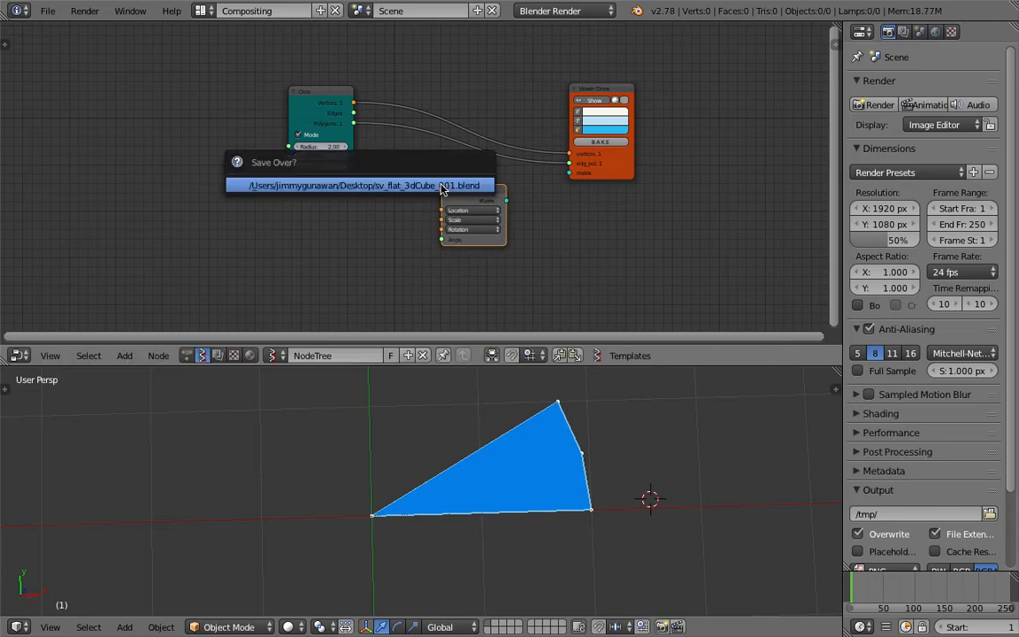
click(443, 188)
scroll(550, 210, up, 3)
scroll(549, 212, up, 1)
drag(521, 217, 605, 182)
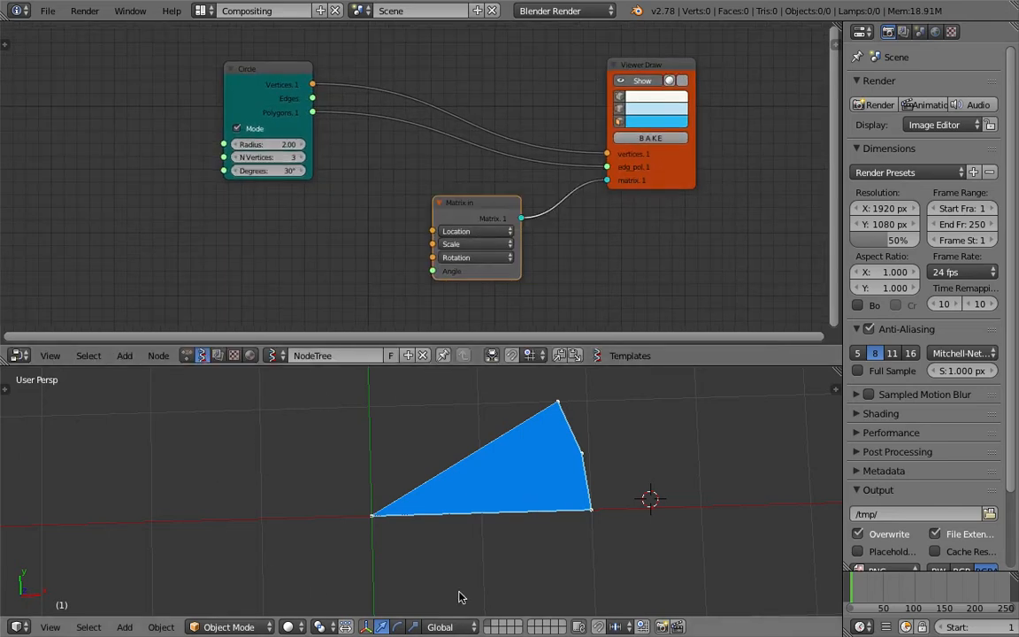
- Add a Z vector node and connect its Vectors output to the Matrix in node's Rotation input
middle_drag(316, 233, 357, 218)
key(ctrl+space)
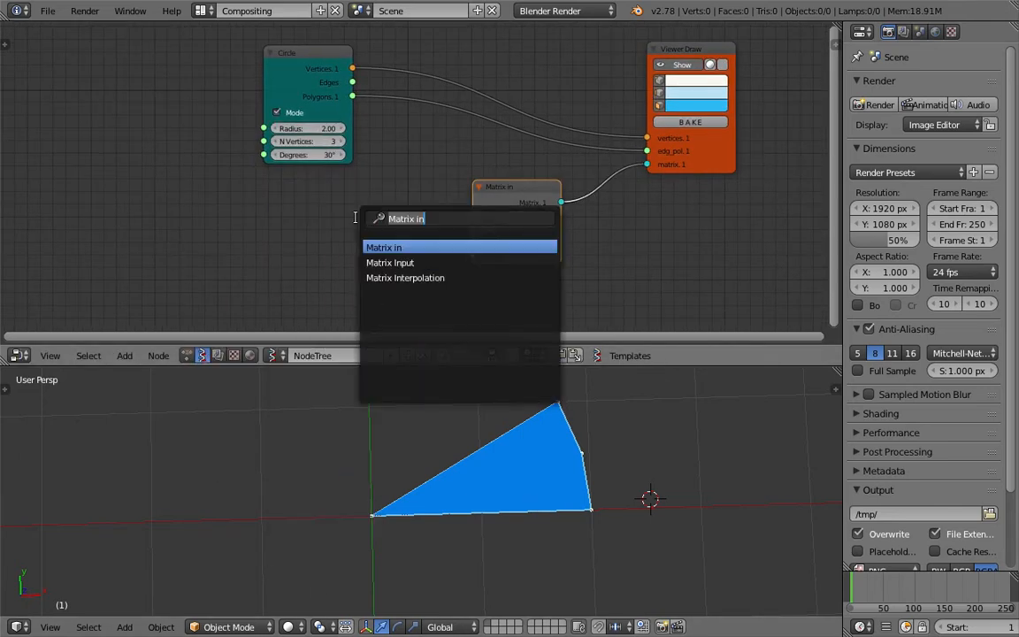
text(z)
click(375, 278)
click(347, 237)
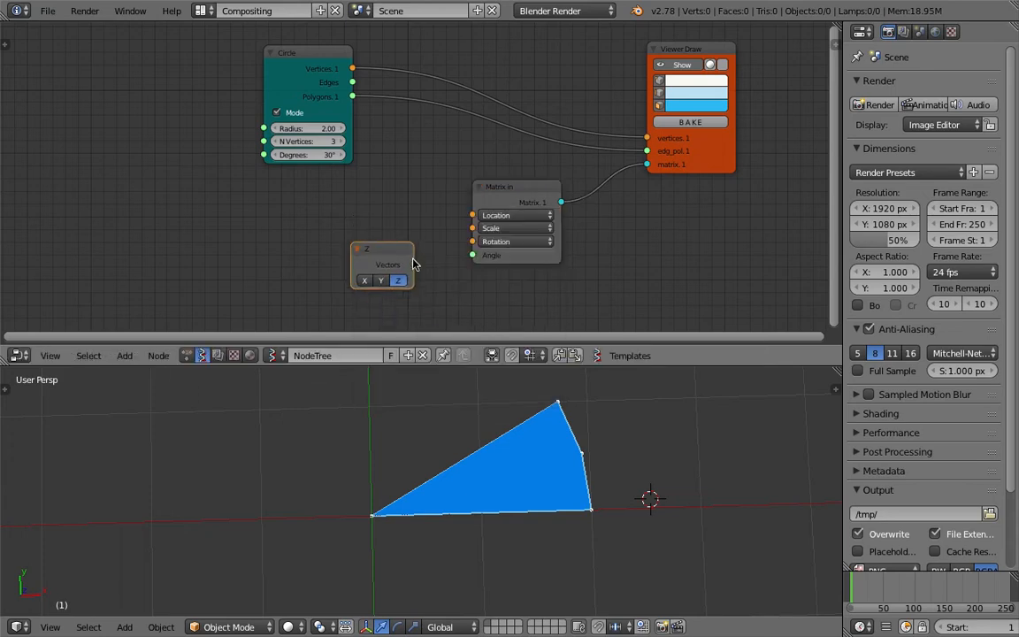
drag(414, 264, 472, 242)
- Rearrange the Z and Matrix in nodes to leave more room between them, and save the file
drag(363, 252, 373, 221)
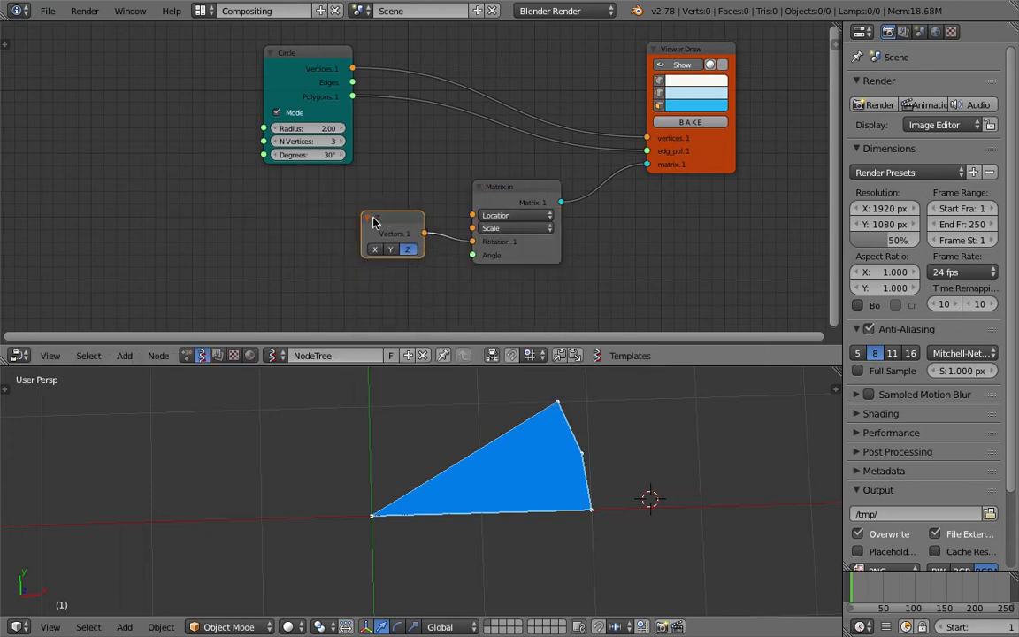
drag(508, 191, 564, 188)
drag(409, 224, 429, 212)
key(ctrl+s)
click(431, 213)
- Add a Range Float node below the Z node and connect its Range output to Matrix in's Angle input
middle_drag(324, 211, 322, 200)
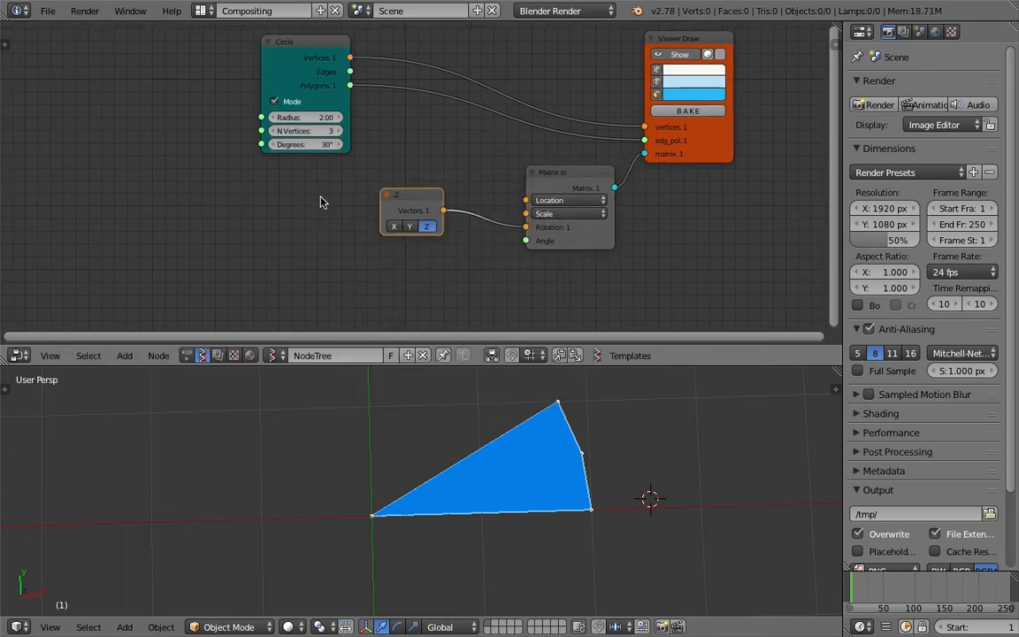
key(ctrl+space)
text(range)
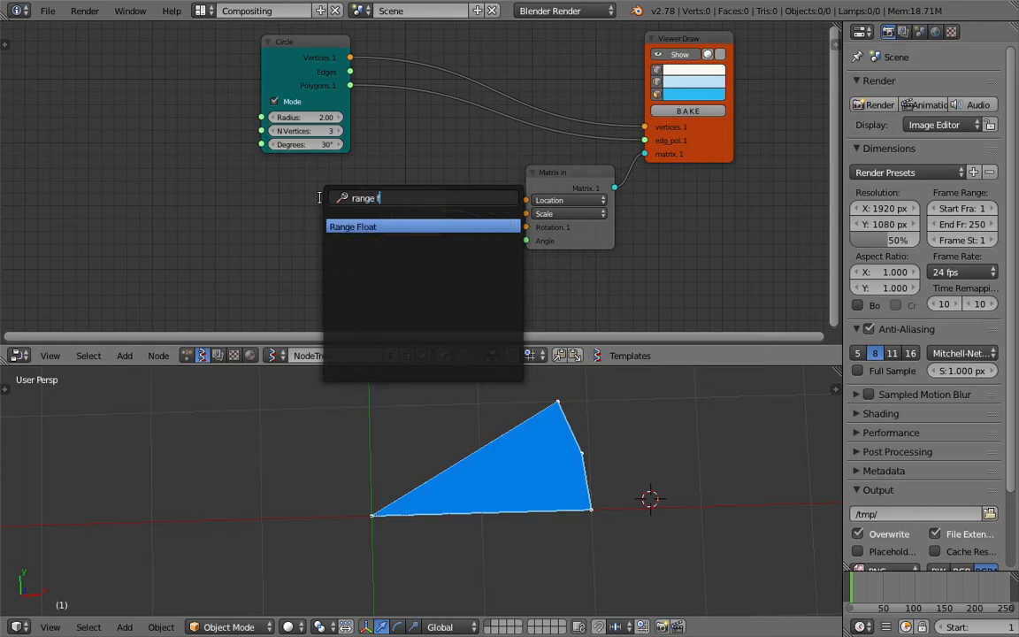
key(Return)
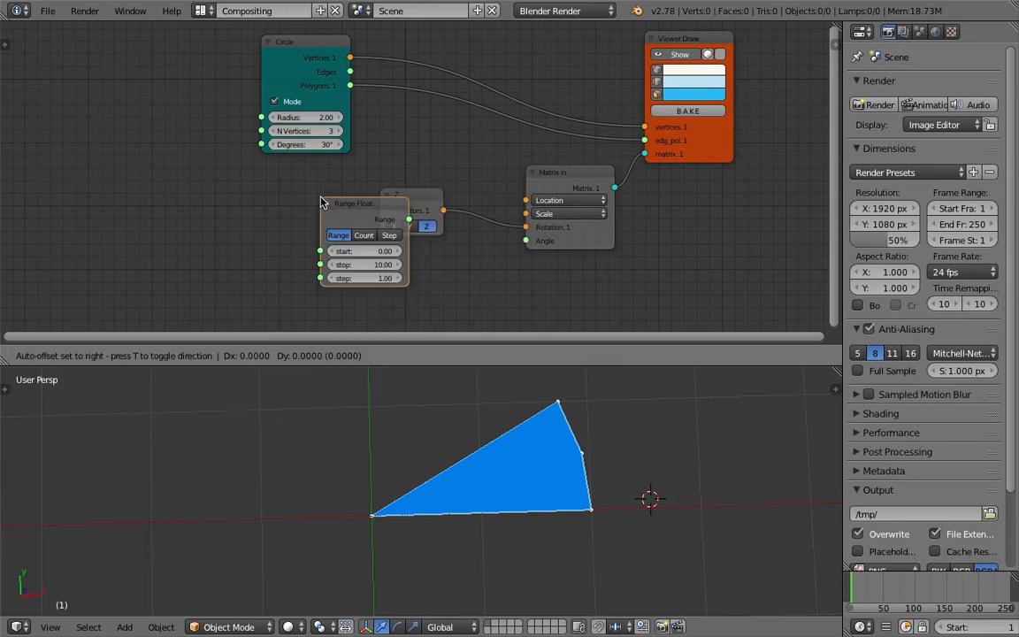
click(362, 228)
drag(451, 251, 531, 224)
- Switch the Range Float node to Count mode and set its stop value to 360
mouse_move(412, 302)
mouse_down()
mouse_move(456, 302)
mouse_move(396, 301)
mouse_move(412, 297)
mouse_up()
text(60)
key(Return)
click(412, 267)
click(413, 297)
text(360)
key(Return)
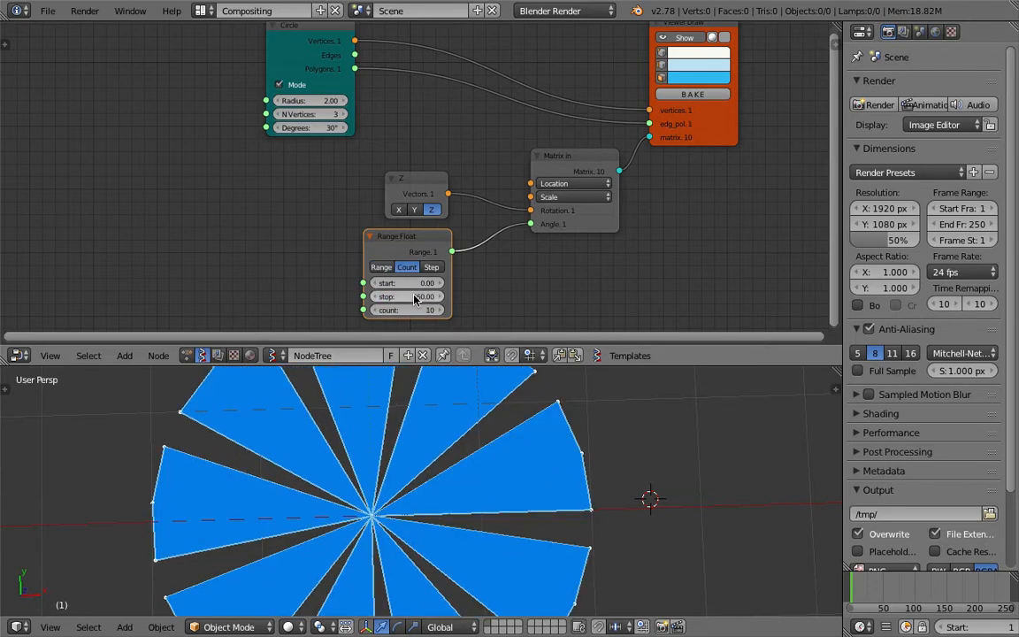
- Try Range Float counts of 12 and 14, and settle on 13 to close the circle of sectors
scroll(404, 301, down, 2)
middle_drag(404, 300, 434, 280)
scroll(434, 282, up, 2)
mouse_move(433, 301)
mouse_down()
mouse_move(398, 301)
mouse_move(449, 301)
mouse_move(438, 301)
mouse_up()
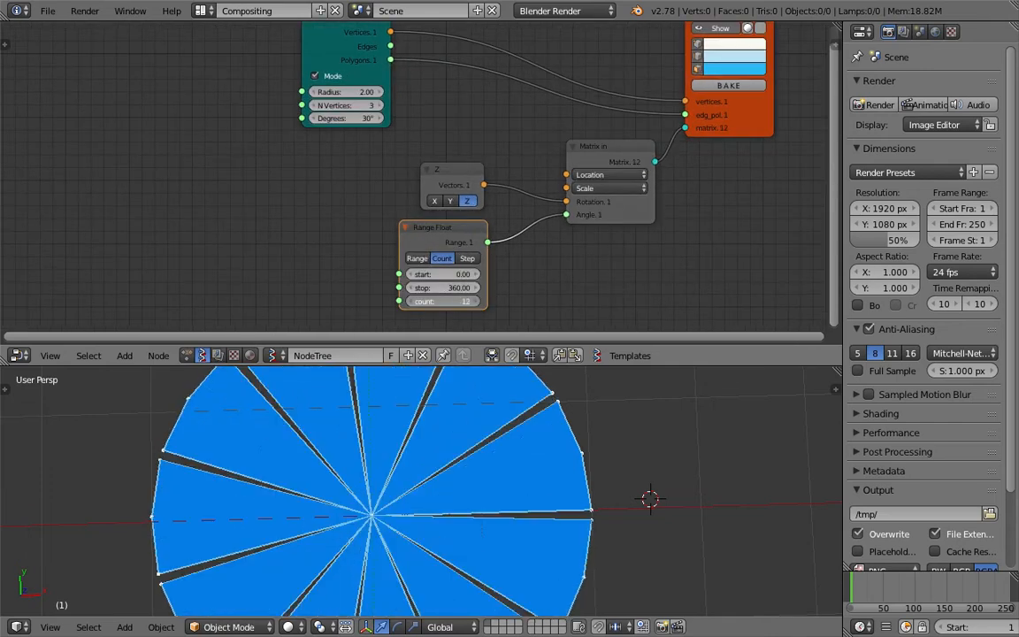
click(473, 302)
click(473, 302)
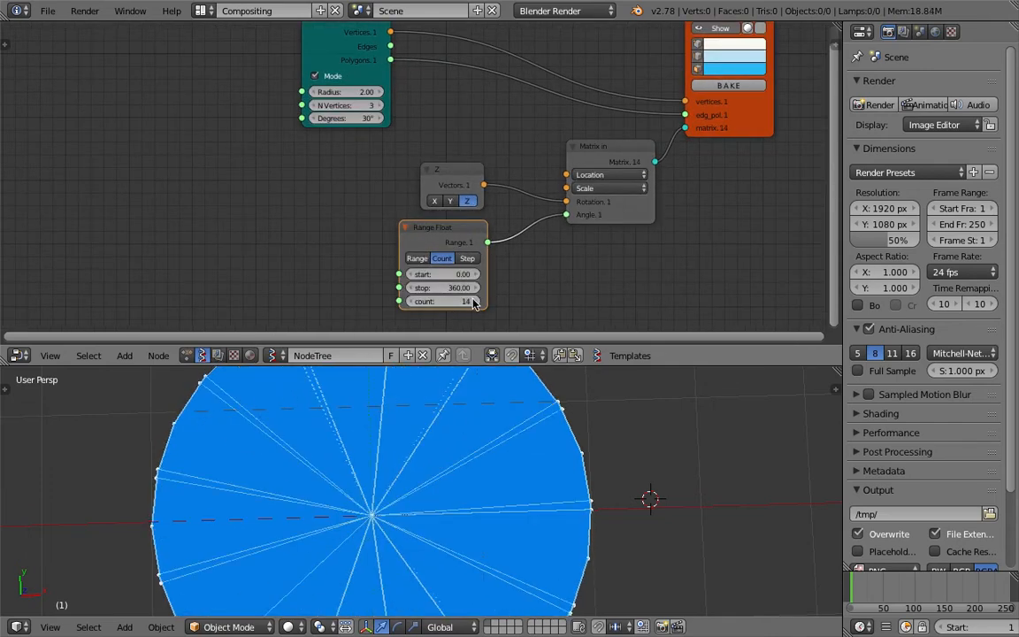
click(410, 303)
click(409, 303)
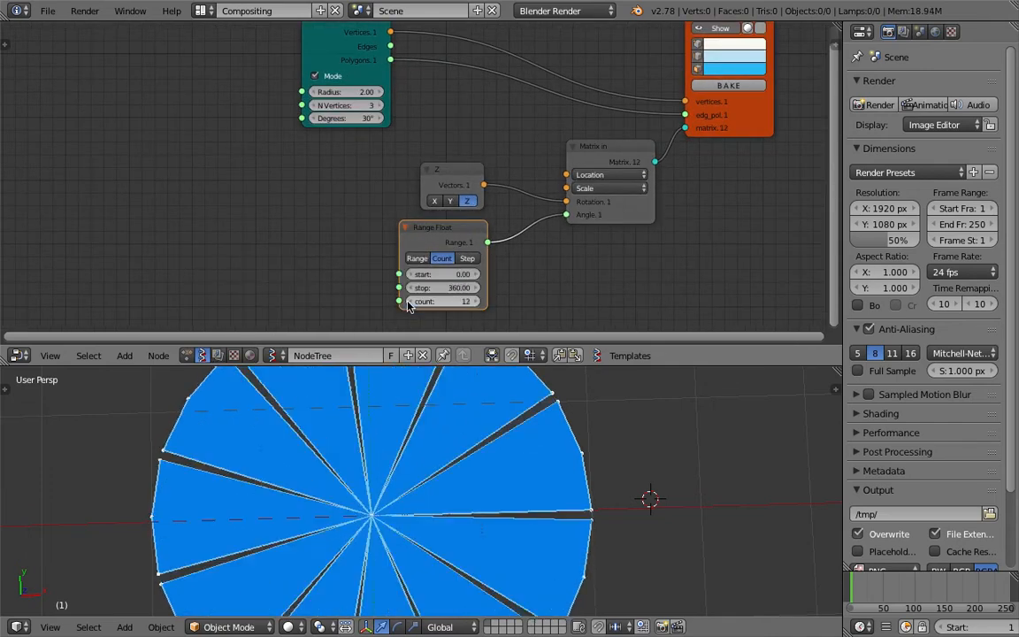
click(473, 302)
- Shift the Circle node closer to the other nodes and save the file
middle_drag(334, 181, 318, 191)
drag(319, 30, 345, 36)
middle_drag(398, 262, 420, 236)
key(ctrl+s)
click(428, 242)
- Step the Range Float count down and back up to 13 to compare how the sectors close the circle
scroll(522, 499, down, 4)
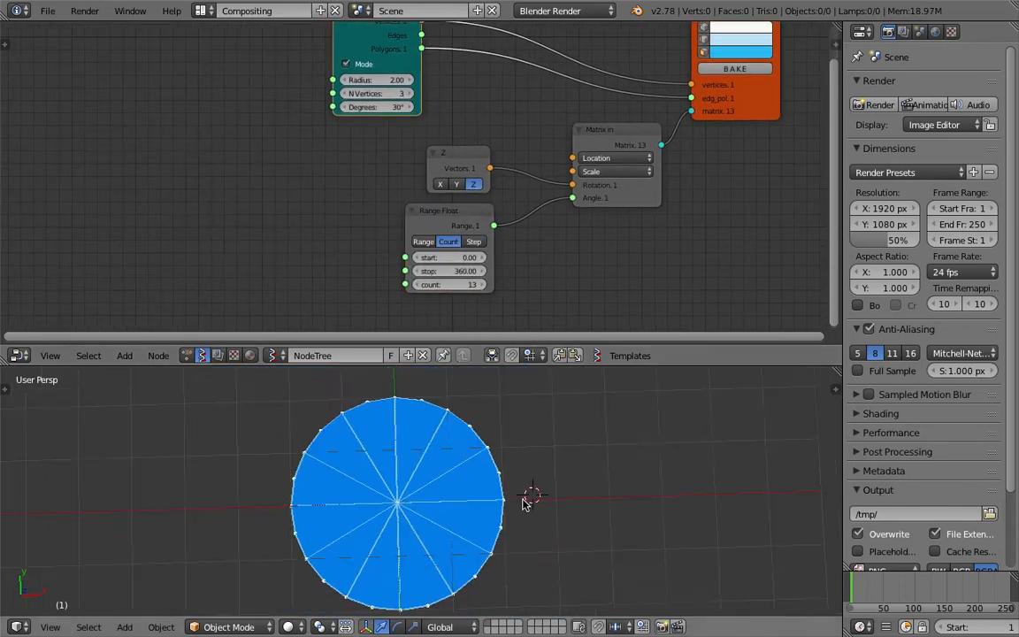
scroll(478, 309, up, 2)
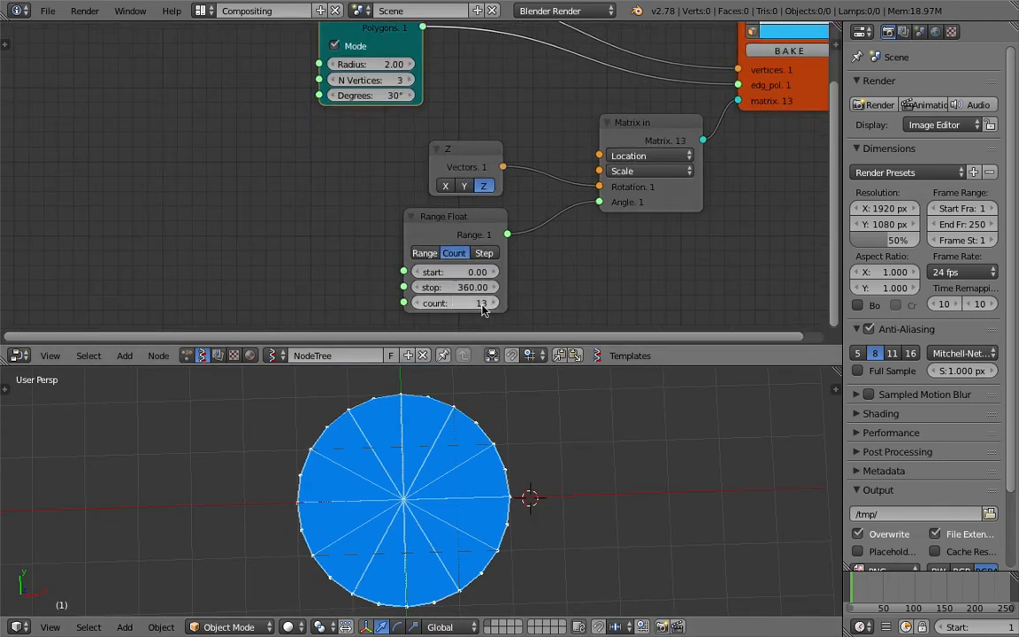
click(423, 304)
click(484, 303)
click(421, 303)
click(484, 304)
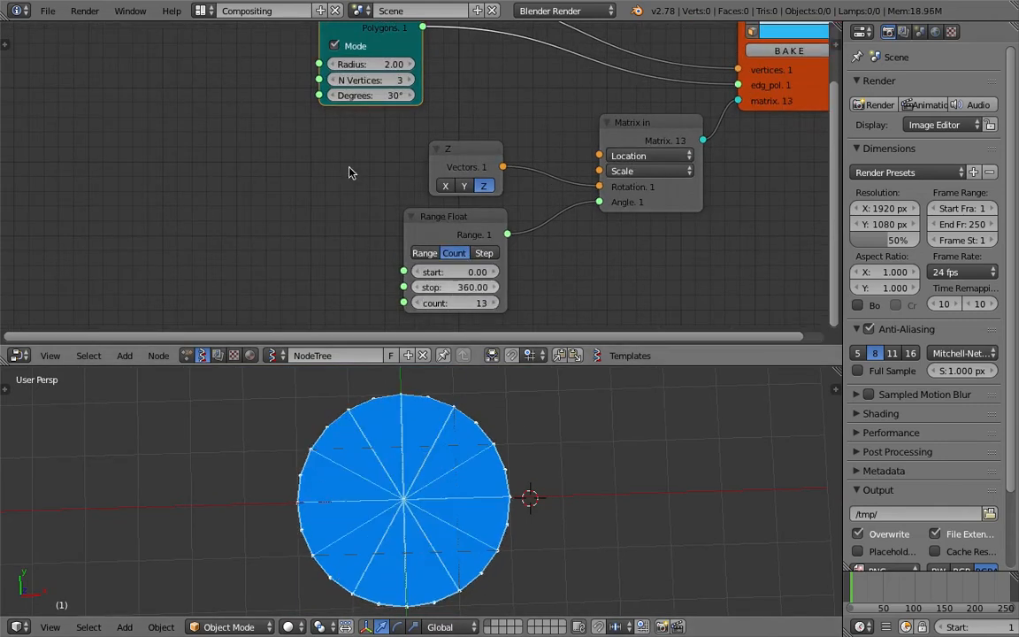
- Set the Circle node's Degrees to 60
click(360, 96)
text(60)
key(Return)
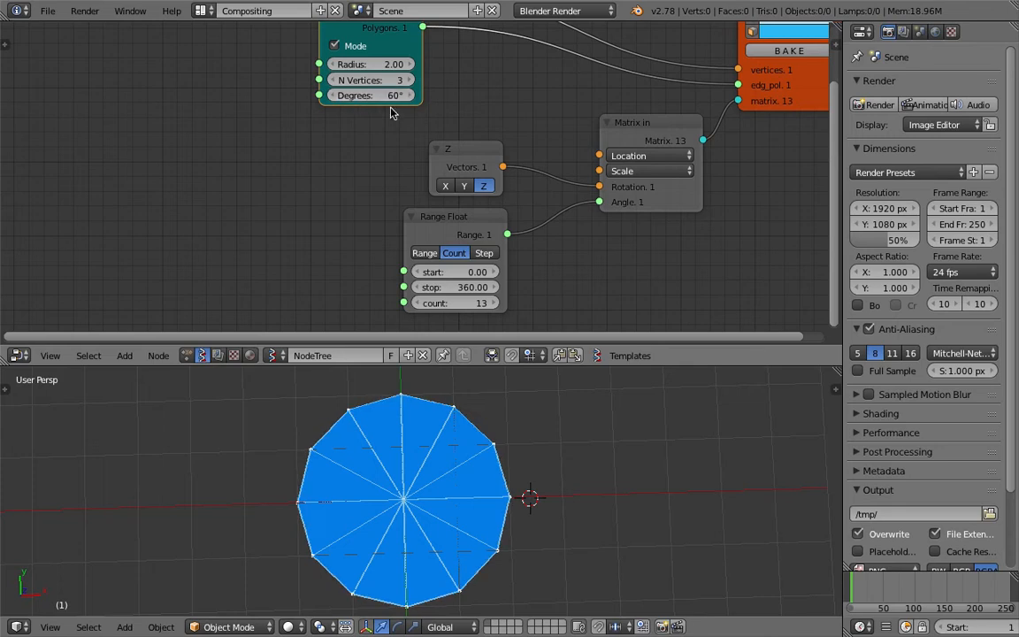
- Set the Range Float count to 6, raise it to 7, and save the file
click(463, 303)
text(6)
key(Return)
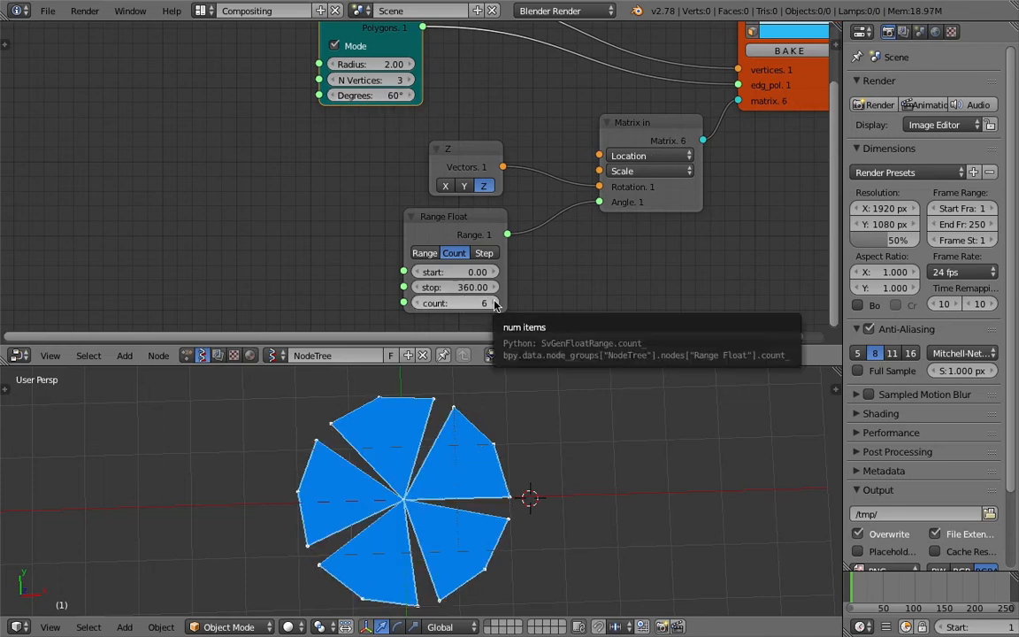
click(495, 303)
ctrl+scroll(491, 303, down, 1)
ctrl+scroll(493, 303, up, 1)
key(ctrl+s)
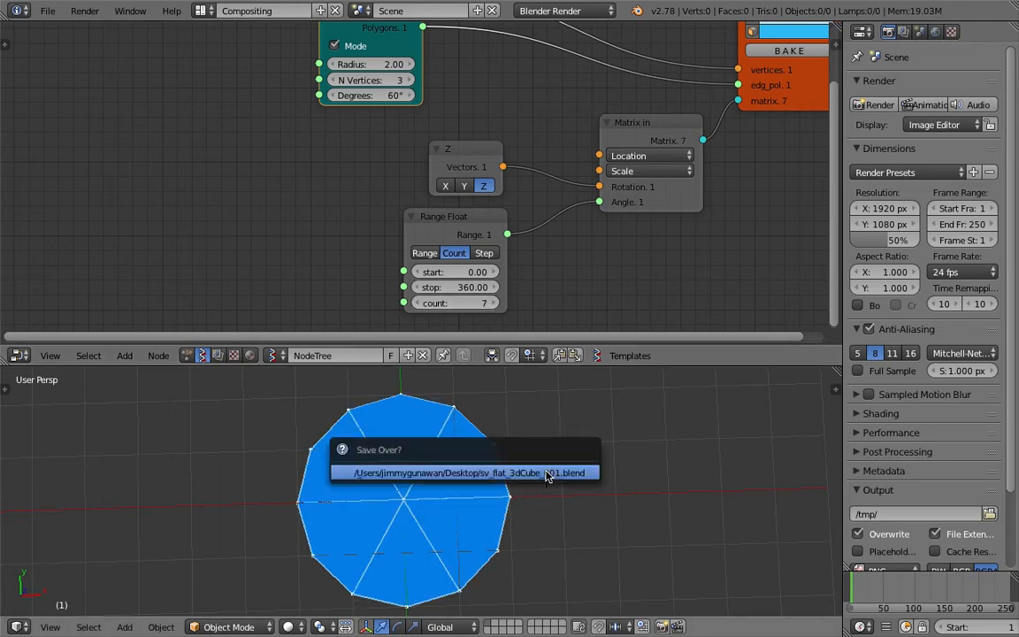
click(521, 529)
- Bake the drawn sectors into mesh objects and move two of them off the circle
scroll(522, 513, down, 2)
click(777, 51)
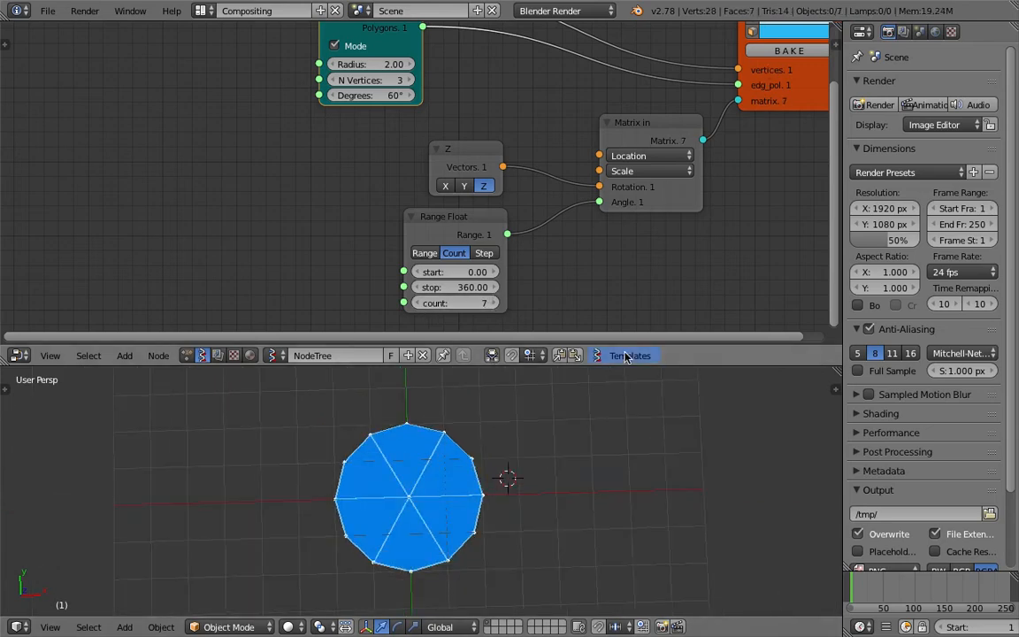
shift+middle_drag(428, 448, 387, 439)
right_drag(328, 475, 240, 432)
right_drag(369, 439, 364, 369)
scroll(725, 149, down, 2)
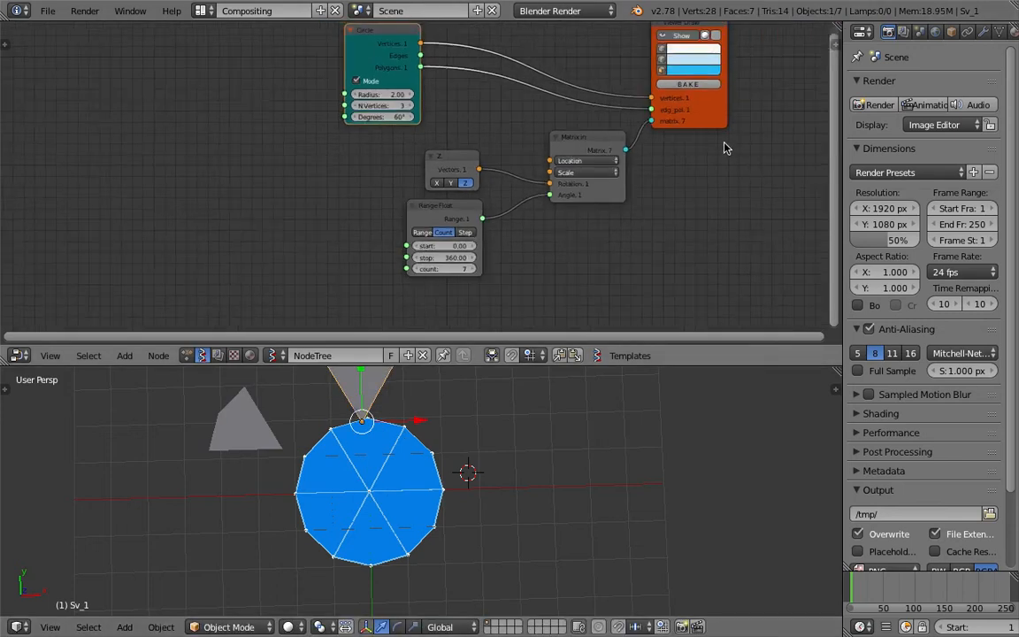
- Hide the Viewer Draw preview and spread the five remaining baked sectors apart
click(671, 37)
right_drag(414, 460, 579, 470)
right_drag(413, 518, 505, 564)
right_click(389, 544)
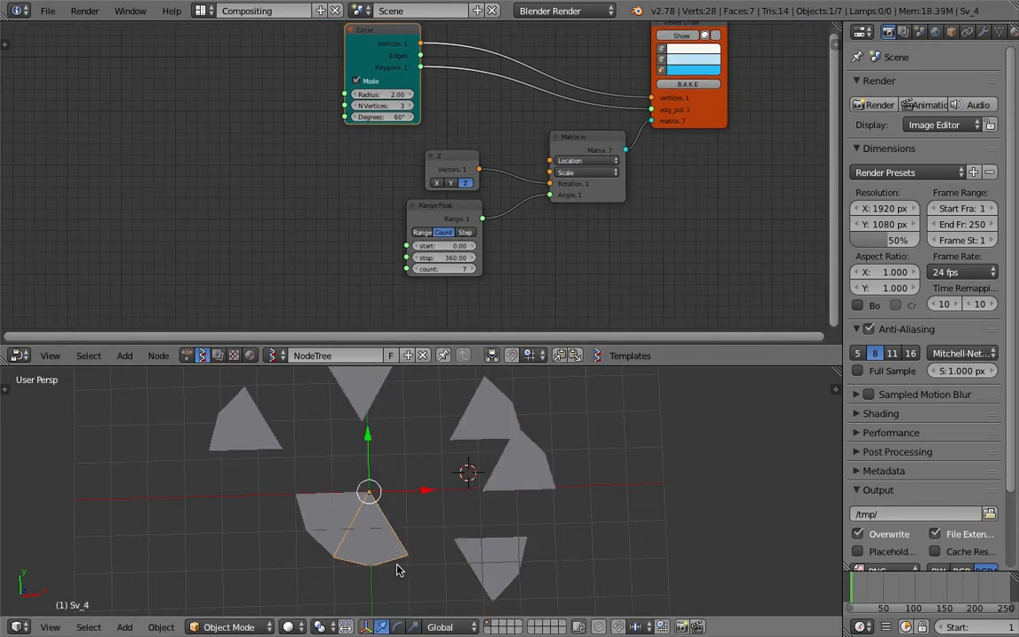
right_drag(389, 544, 400, 572)
right_drag(321, 521, 250, 534)
right_click(554, 455)
right_drag(555, 455, 584, 452)
- Save the file and move the Viewer Draw node farther from Matrix in to make room between them
middle_drag(608, 259, 563, 290)
key(ctrl+s)
click(585, 284)
mouse_move(674, 143)
right_down()
mouse_move(809, 108)
mouse_move(764, 97)
right_up()
scroll(676, 208, up, 1)
middle_drag(676, 207, 613, 229)
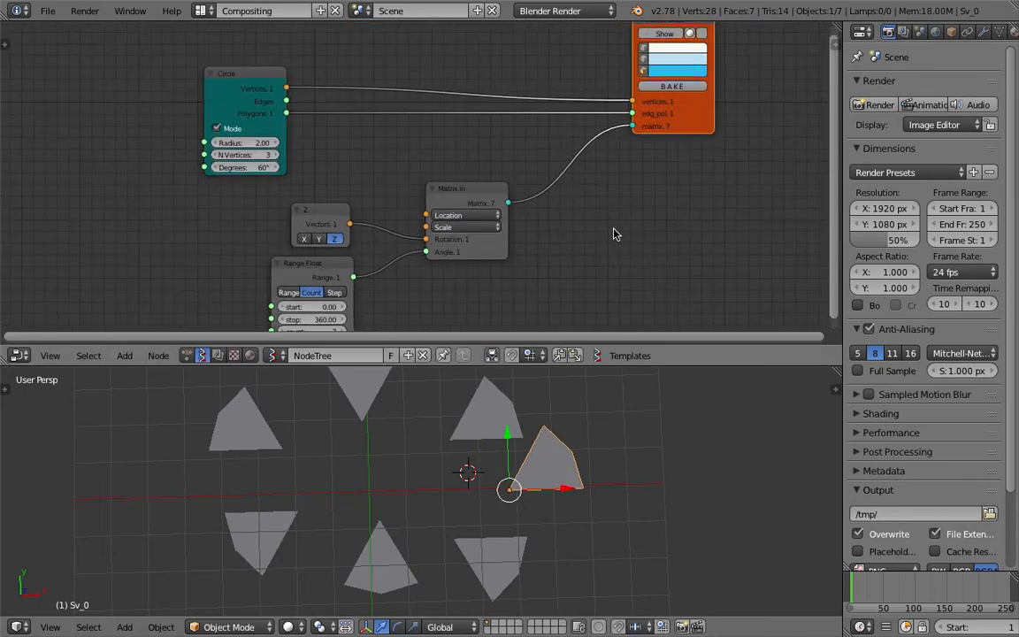
- Add a List Slice node between Matrix in and Viewer Draw, and save the file
key(shift+a)
click(612, 229)
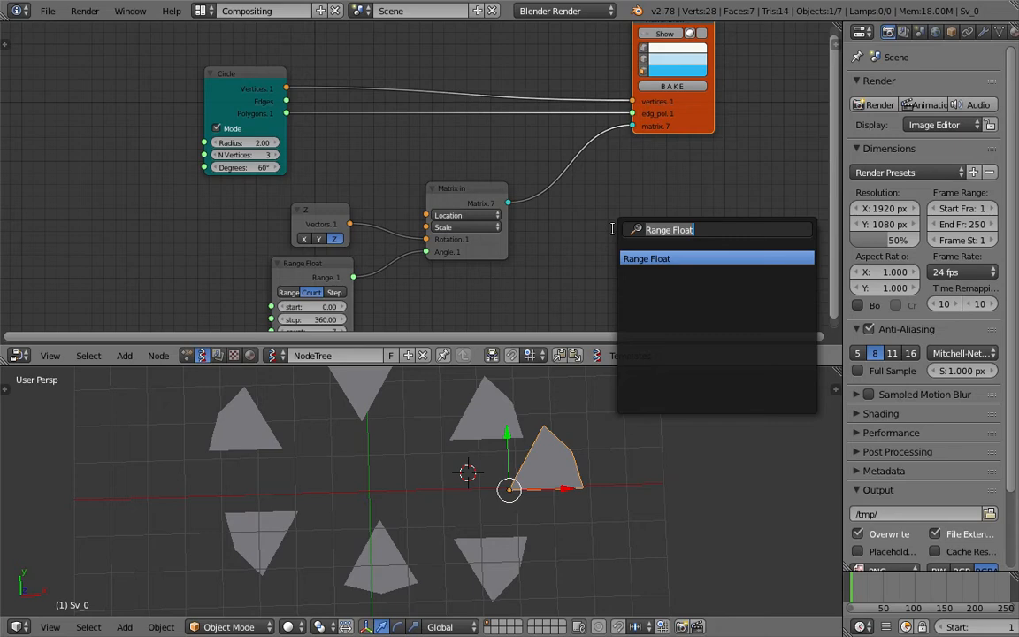
text(list sl)
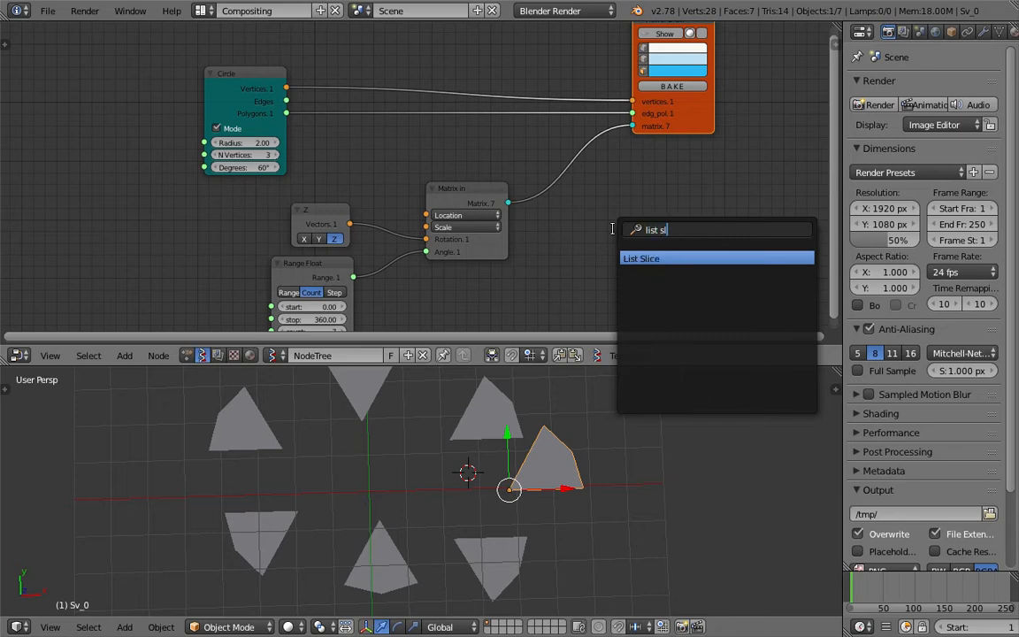
key(Return)
click(594, 199)
key(ctrl+s)
click(595, 199)
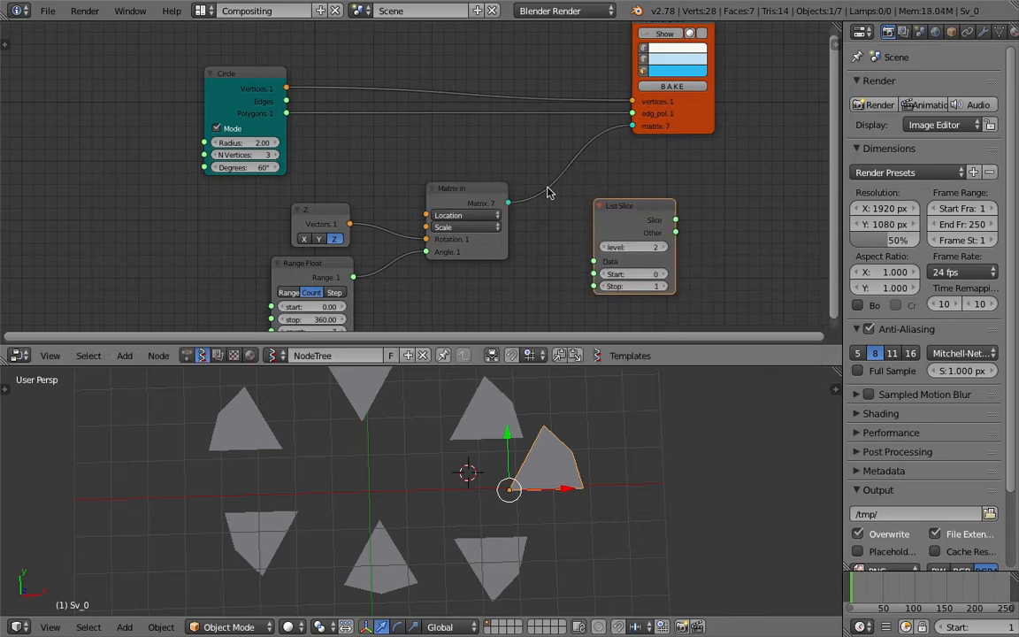
- Route the Matrix in output through List Slice's Data input and its Slice output to Viewer Draw's matrix input, spacing out the nodes
drag(512, 205, 593, 260)
mouse_move(644, 202)
mouse_down()
mouse_move(617, 202)
mouse_move(657, 215)
mouse_up()
drag(669, 174, 635, 128)
drag(693, 129, 759, 130)
click(622, 202)
drag(620, 198, 610, 165)
- Delete all the baked sector objects from the scene and turn the Viewer Draw preview back on
scroll(611, 168, up, 2)
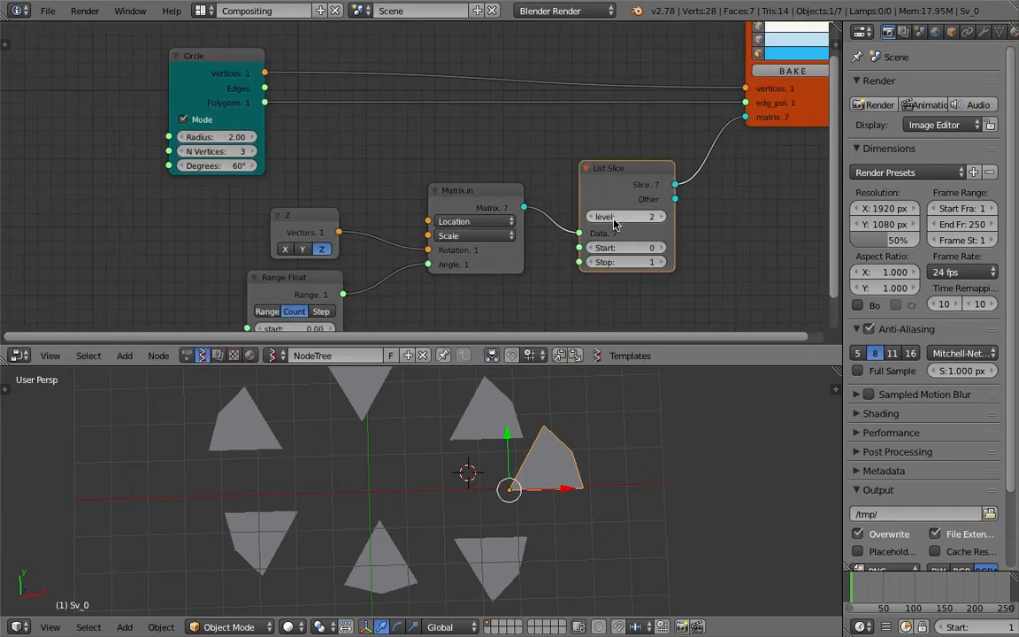
middle_drag(699, 219, 620, 200)
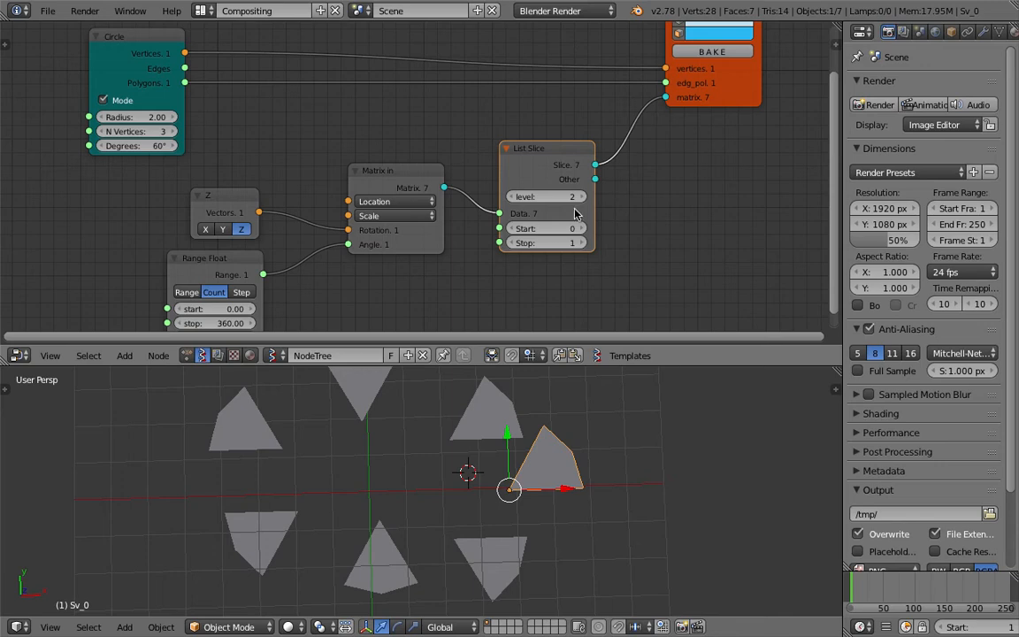
key(a)
key(a)
key(x)
click(482, 416)
middle_drag(665, 177, 664, 225)
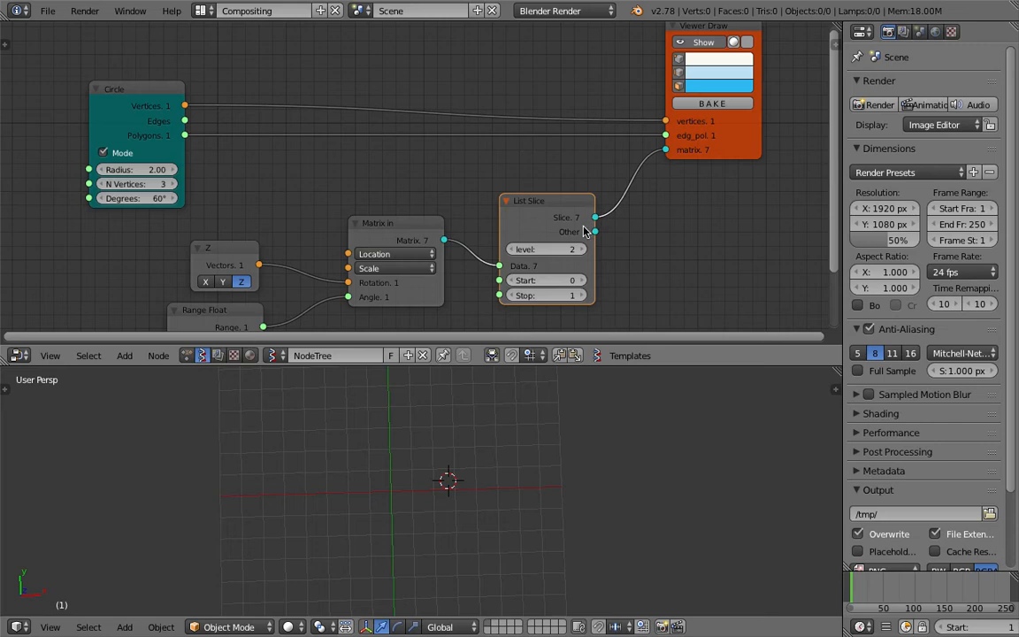
- Lower the List Slice level to 1 and try Stop values of 2, 1 and 0
click(570, 295)
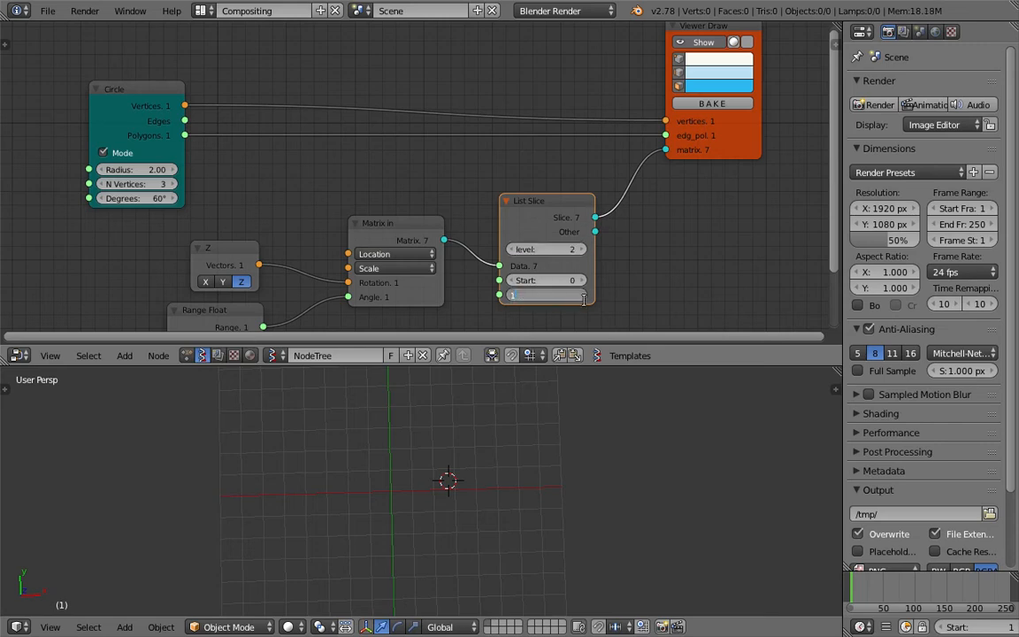
key(Return)
click(510, 250)
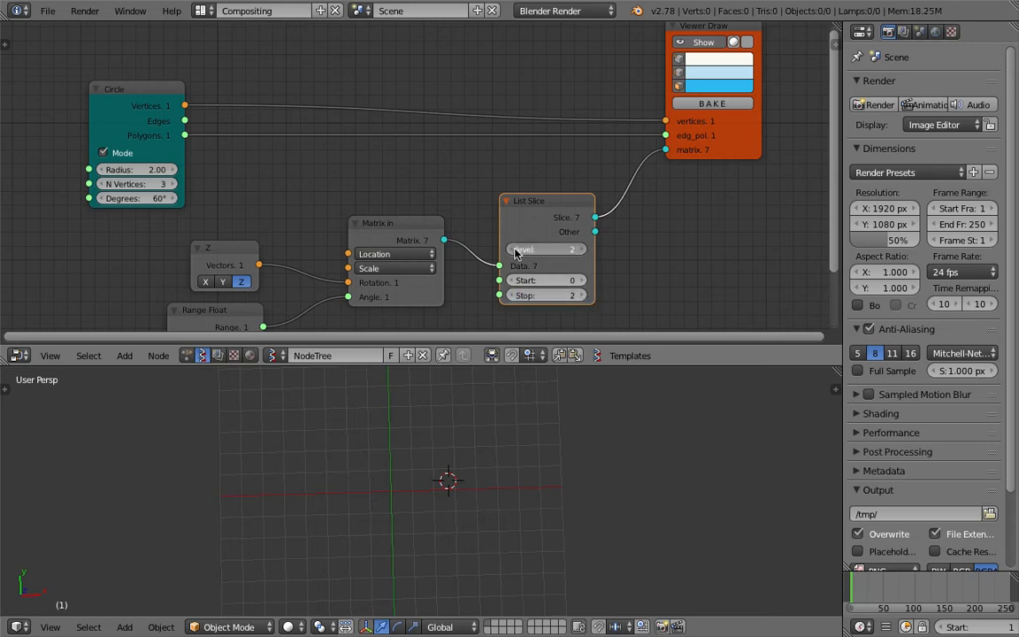
click(510, 295)
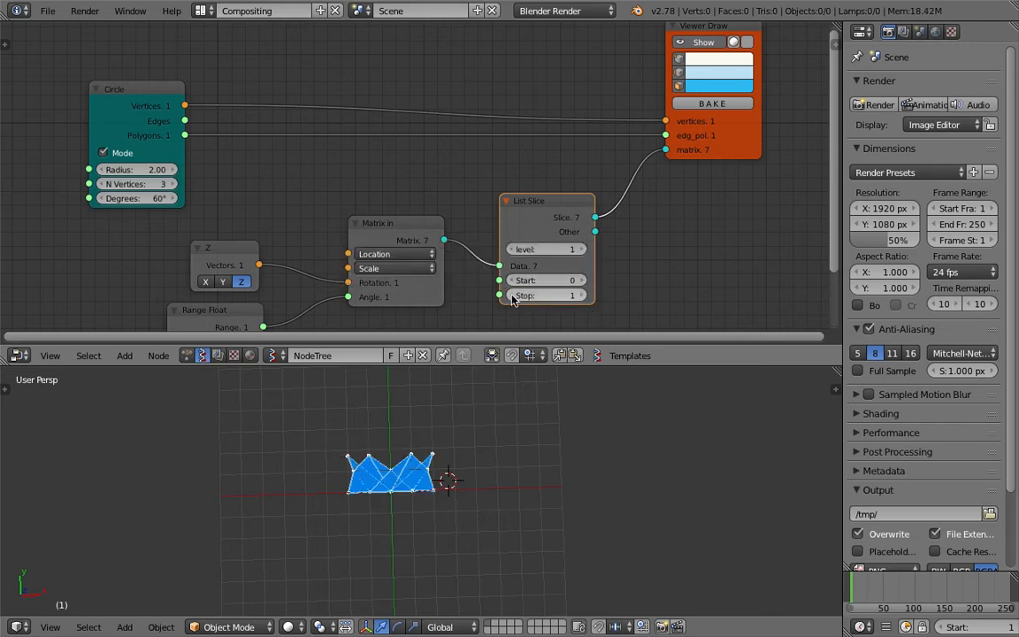
click(512, 299)
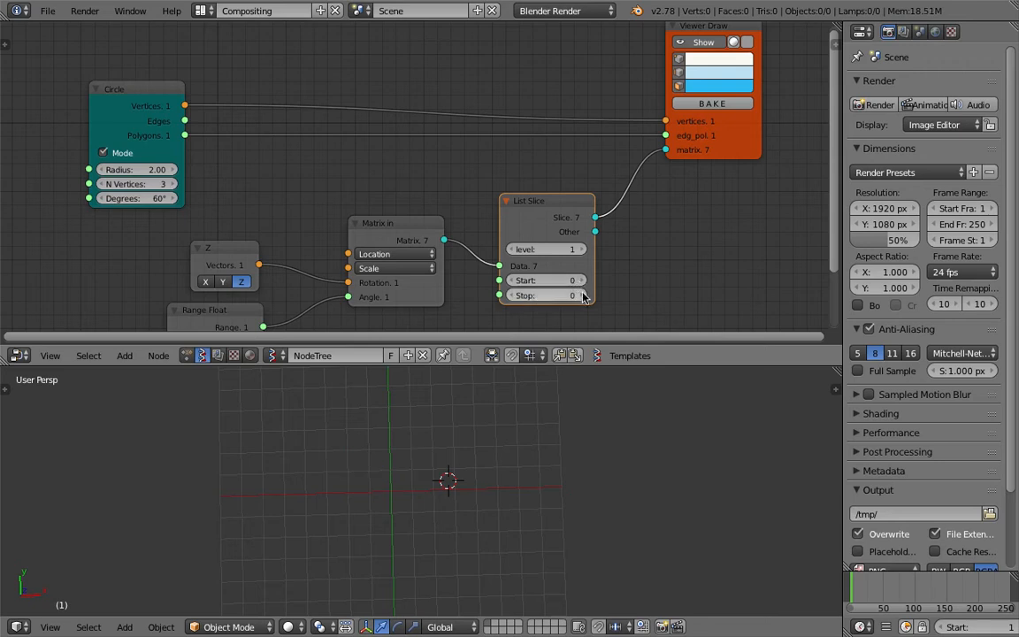
- Step the List Slice Stop value up and down, ending at 2
click(584, 296)
click(584, 297)
click(584, 296)
click(513, 295)
click(513, 295)
click(581, 296)
- Set the List Slice level to 0 and its Stop value to 1
click(512, 251)
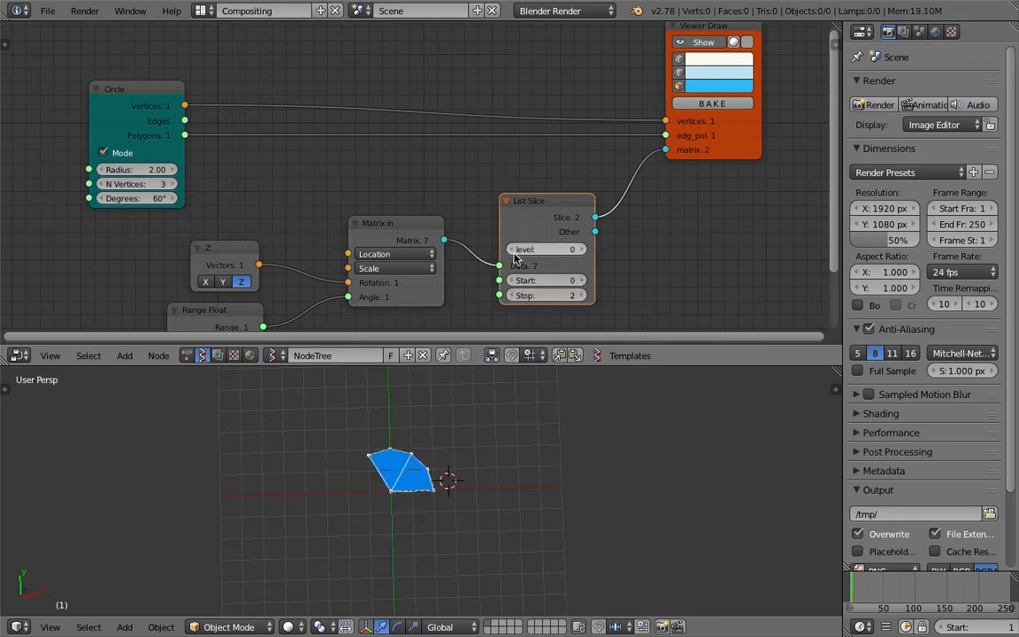
click(582, 296)
drag(534, 296, 520, 296)
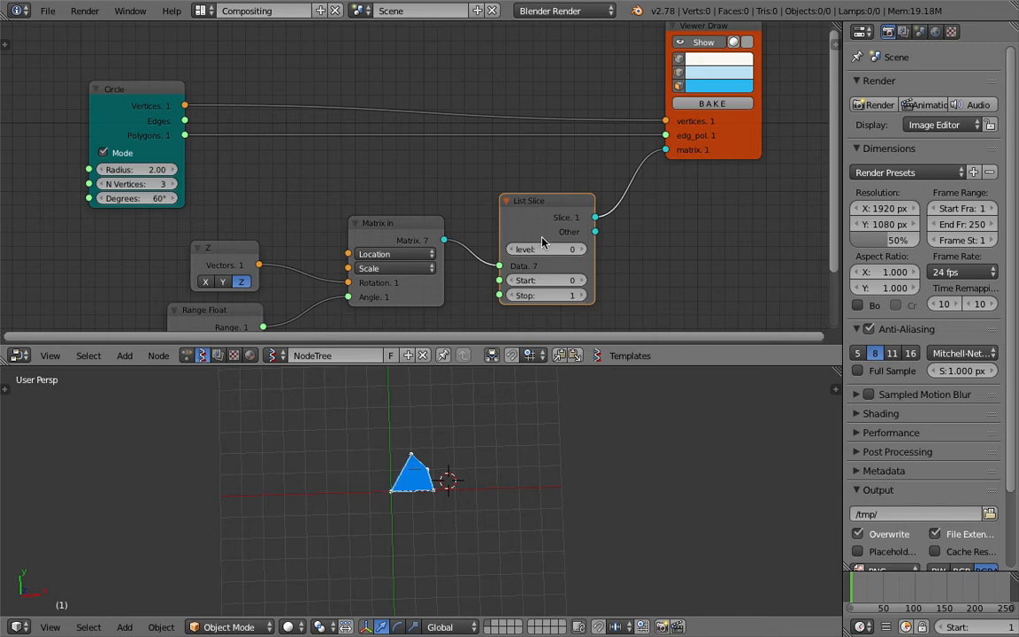
- Move the List Slice node up and raise its Stop value stepwise to 7, ending back at 6
drag(542, 216, 537, 194)
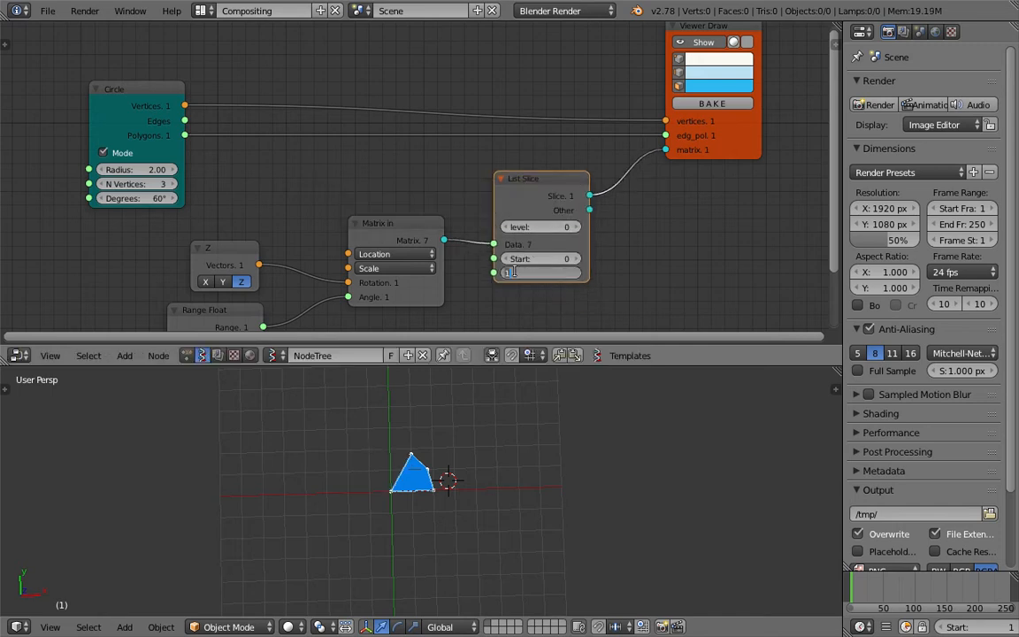
click(573, 274)
click(573, 274)
click(573, 274)
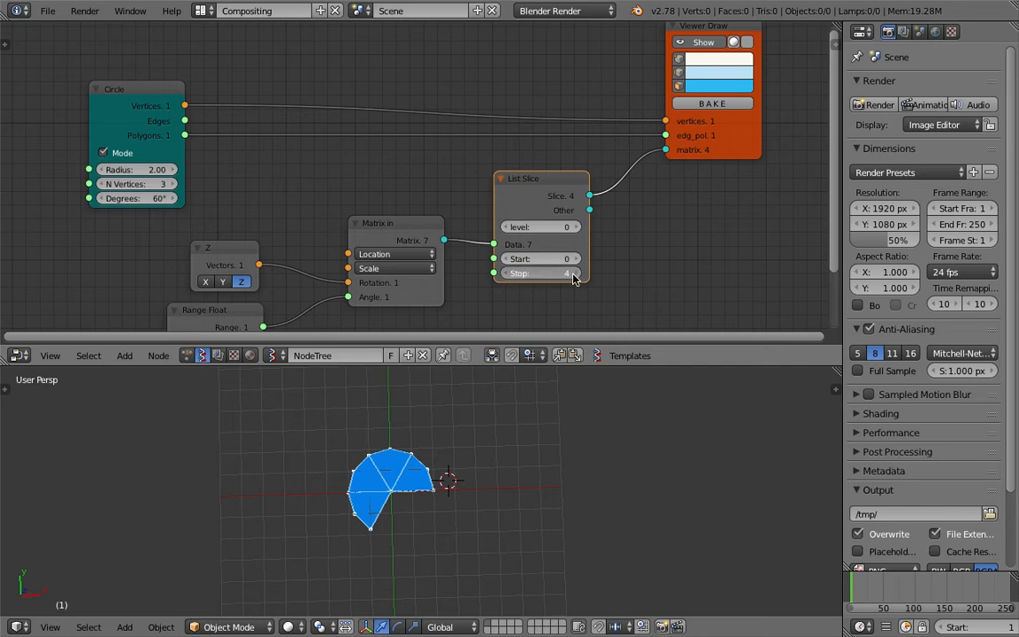
click(573, 274)
click(573, 274)
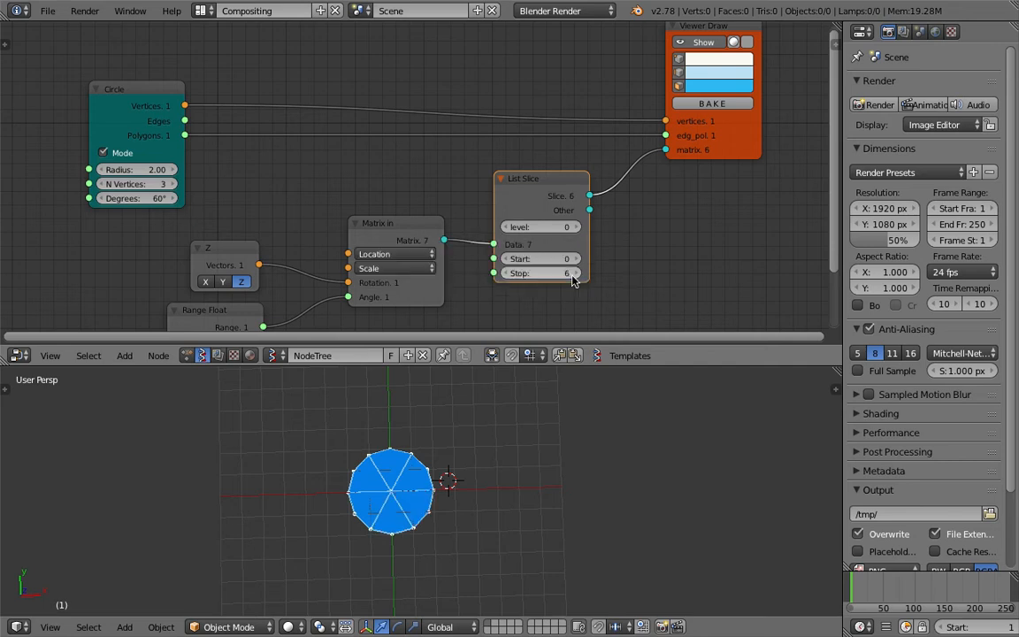
middle_drag(573, 279, 588, 194)
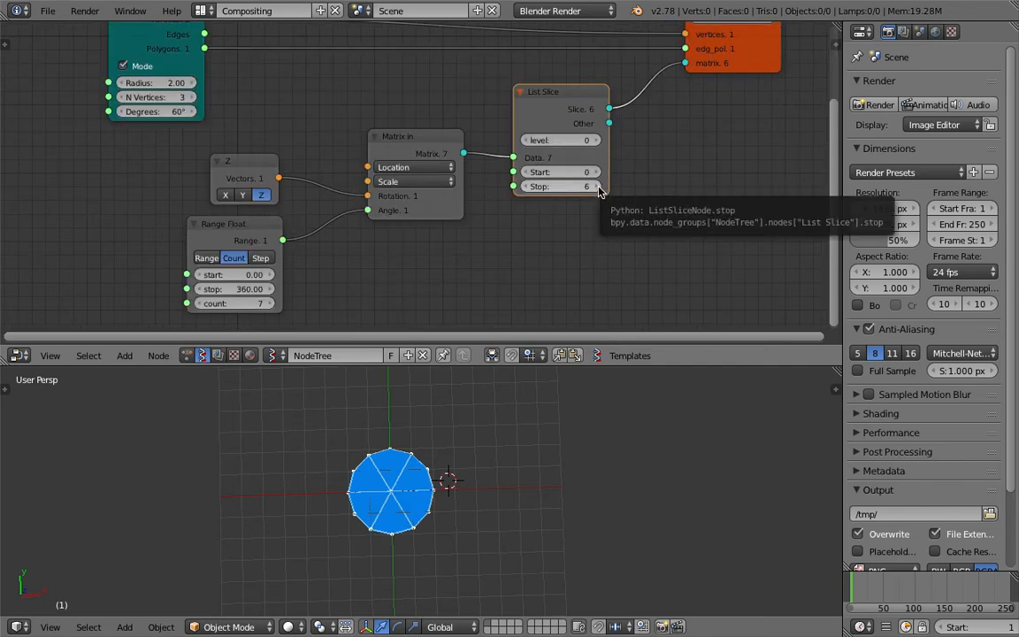
click(598, 187)
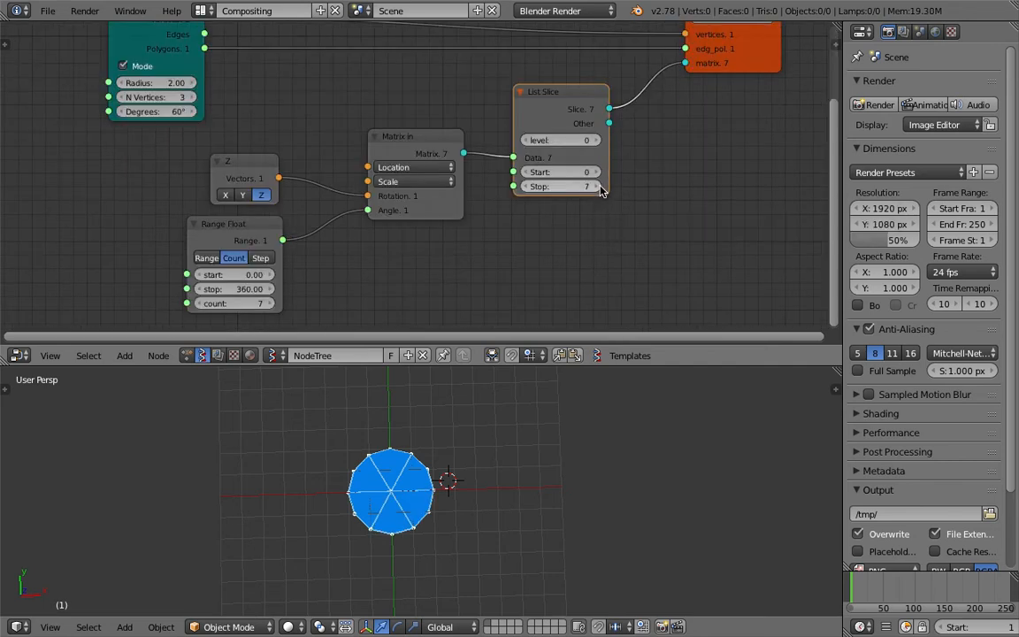
click(528, 186)
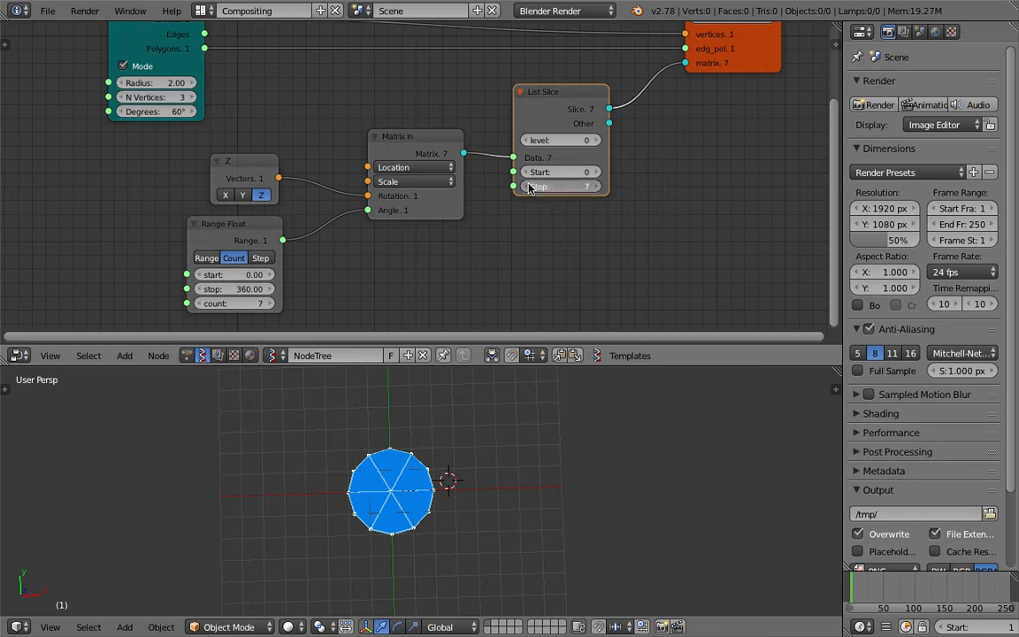
- Shift the List Slice node farther from the Matrix in node and save the file over the existing one
drag(565, 100, 590, 108)
key(ctrl+s)
click(624, 206)
middle_drag(518, 194, 546, 188)
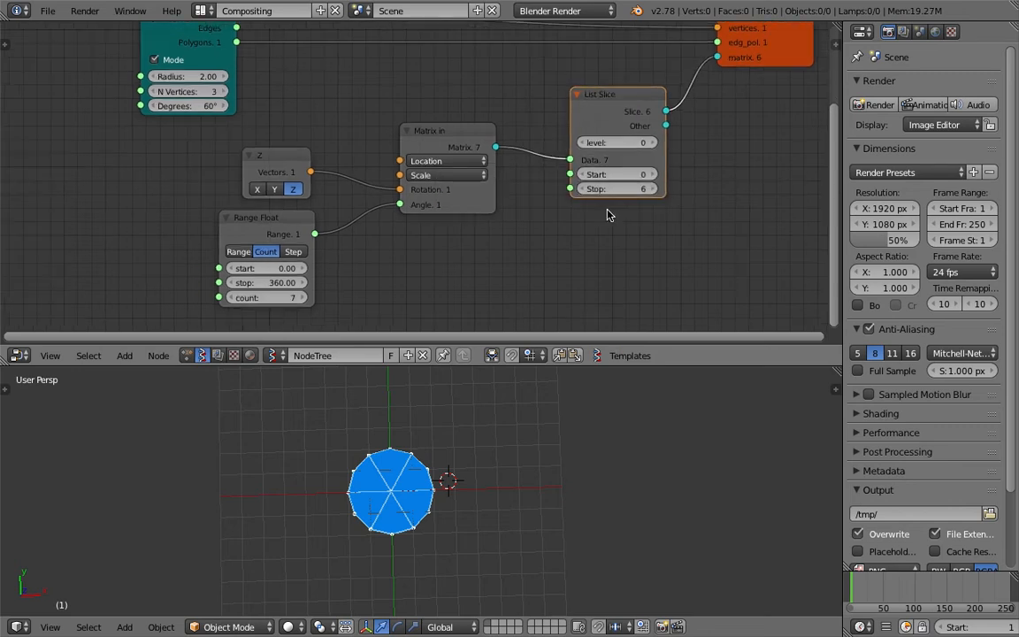
scroll(558, 187, down, 2)
key(ctrl+s)
click(542, 248)
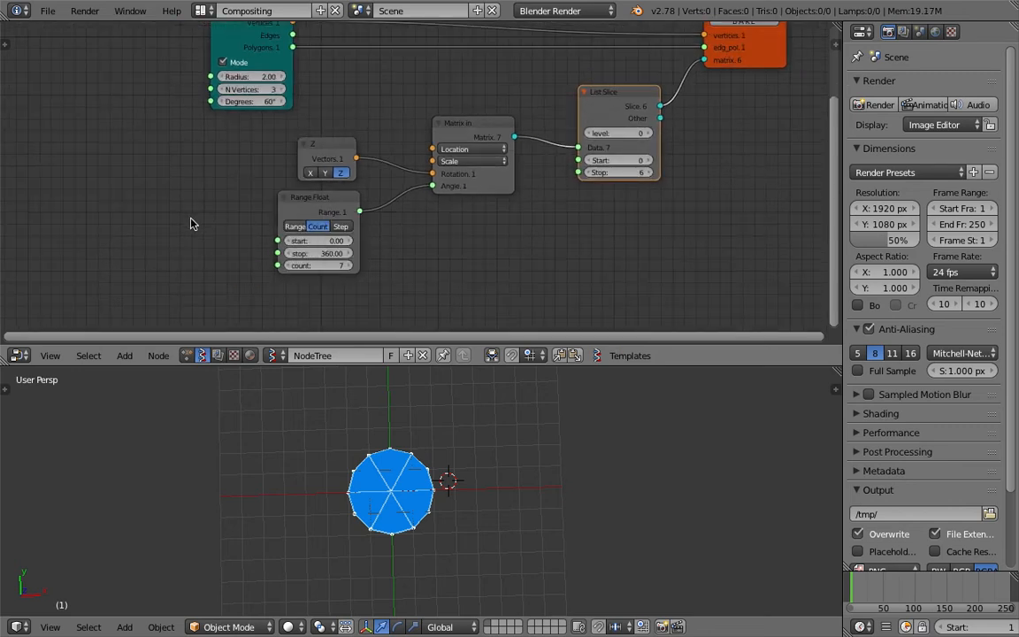
- Add an Integer node beside Range Float, connect it to List Slice's Stop input, and set its value to 6
key(space)
text(int)
key(Return)
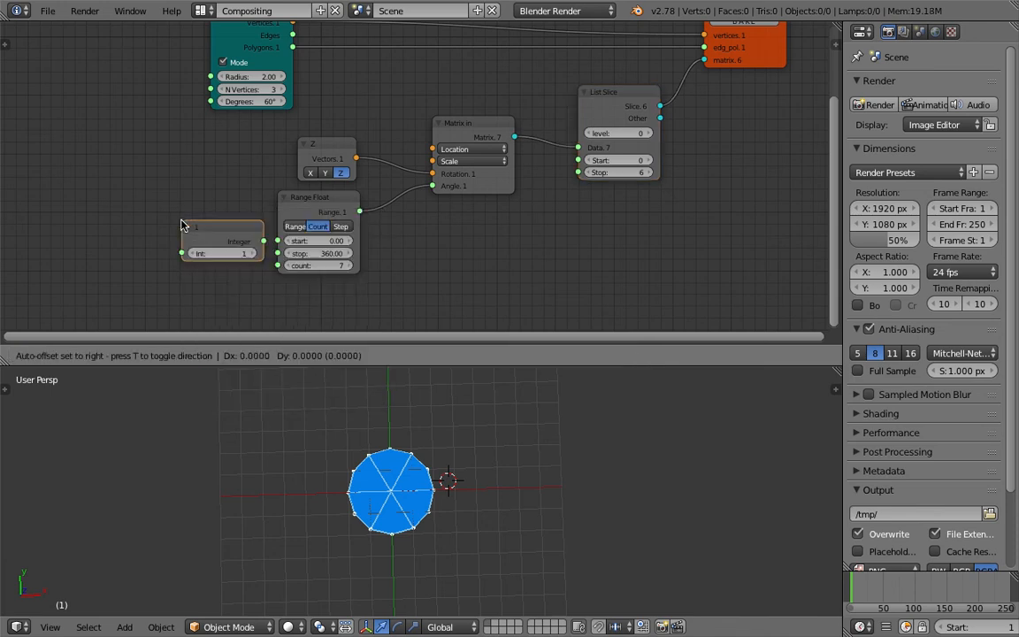
click(172, 237)
drag(215, 245, 578, 172)
drag(188, 245, 140, 253)
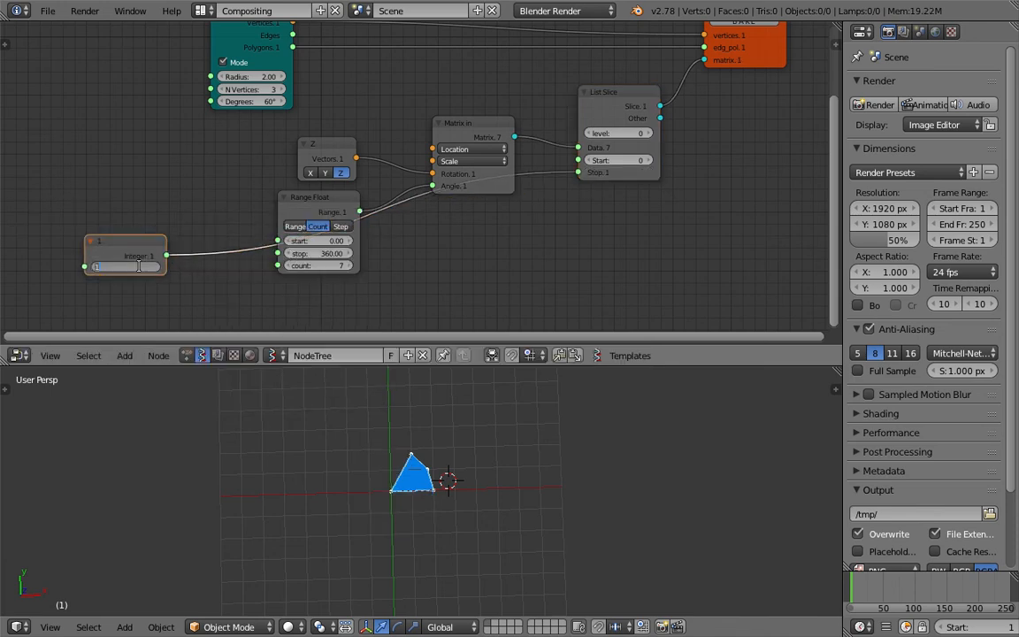
text(6)
key(Return)
drag(166, 255, 142, 246)
scroll(221, 216, up, 3)
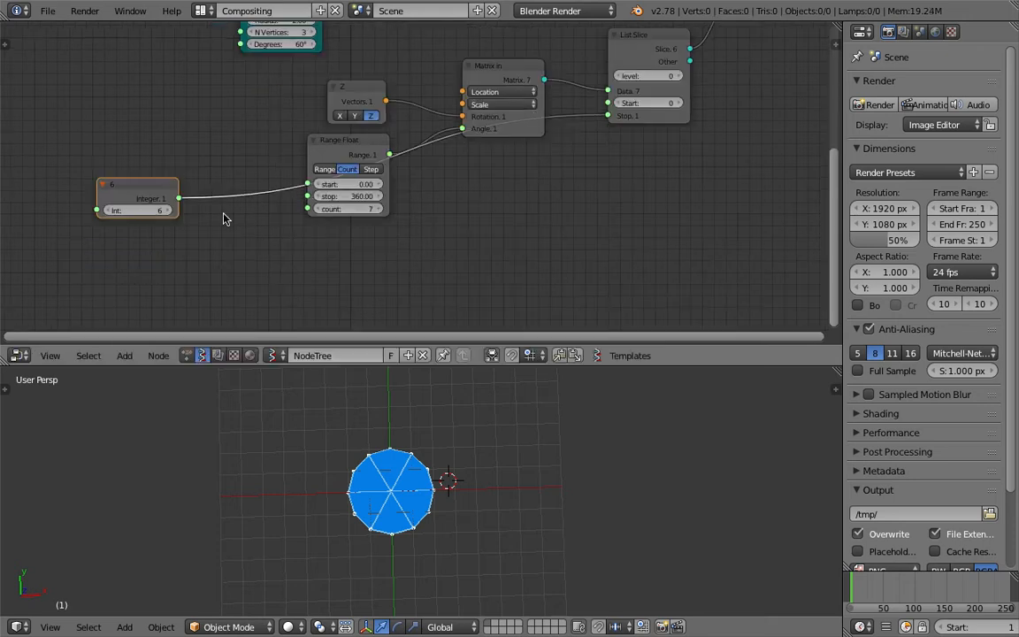
- Add a Math node below the Integer node and set its function to x+1
key(shift+a)
click(223, 255)
text(math)
key(Down)
key(Return)
click(199, 245)
click(265, 282)
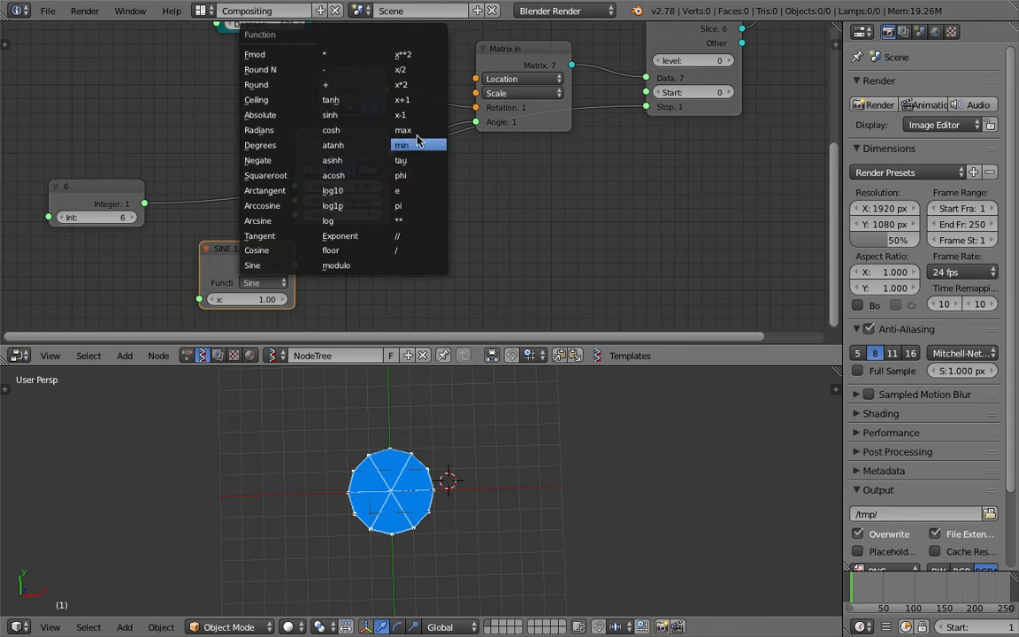
click(417, 108)
- Connect the Integer node through the x+1 Math node to Range Float's count input, and save the file
drag(144, 203, 199, 299)
drag(231, 260, 173, 252)
key(ctrl+s)
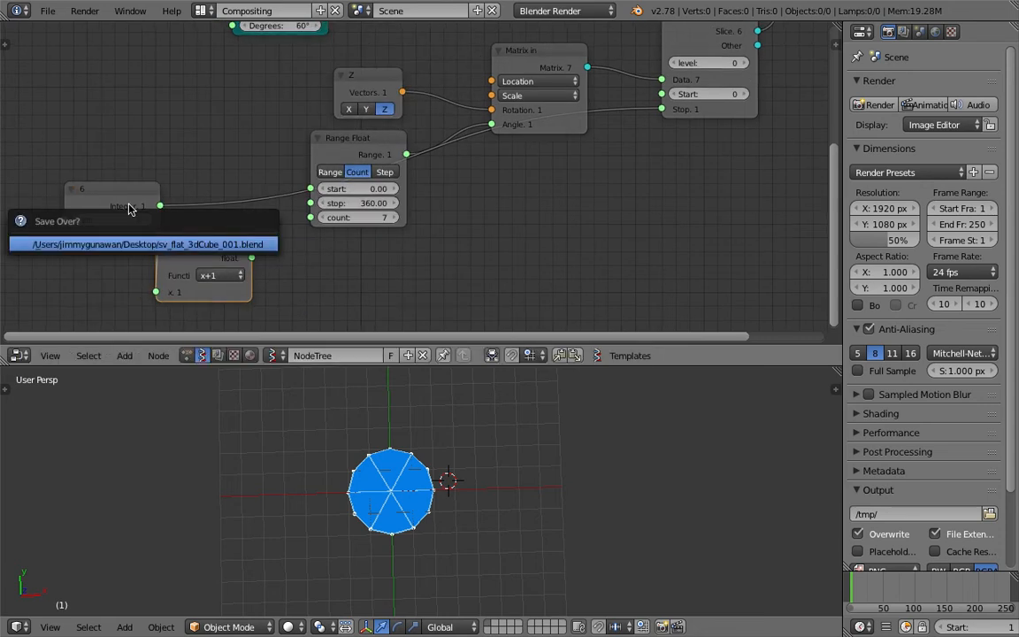
key(ctrl+s)
drag(251, 257, 310, 217)
middle_drag(216, 268, 340, 272)
- Wrap the Integer node in a frame and move it away from the other nodes
drag(223, 206, 112, 94)
key(ctrl+j)
middle_drag(112, 93, 180, 189)
middle_drag(263, 163, 209, 164)
scroll(262, 188, down, 1)
drag(113, 175, 38, 184)
middle_drag(179, 99, 227, 126)
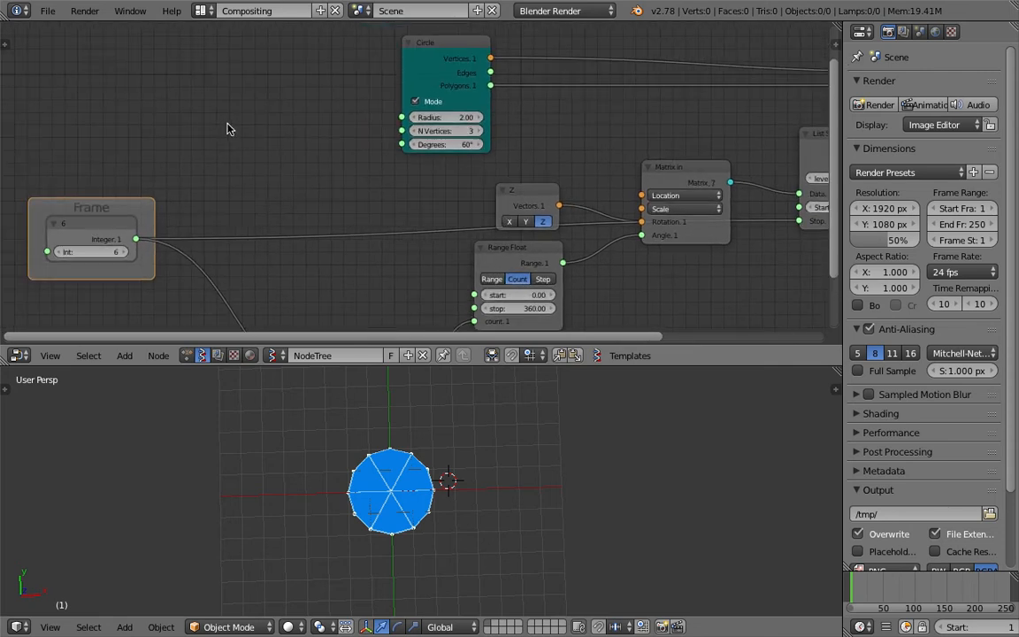
- Add a second Math node above the frame, set to division (/) with an x value of 360
key(shift+a)
text(smath)
key(Down)
key(Return)
click(224, 130)
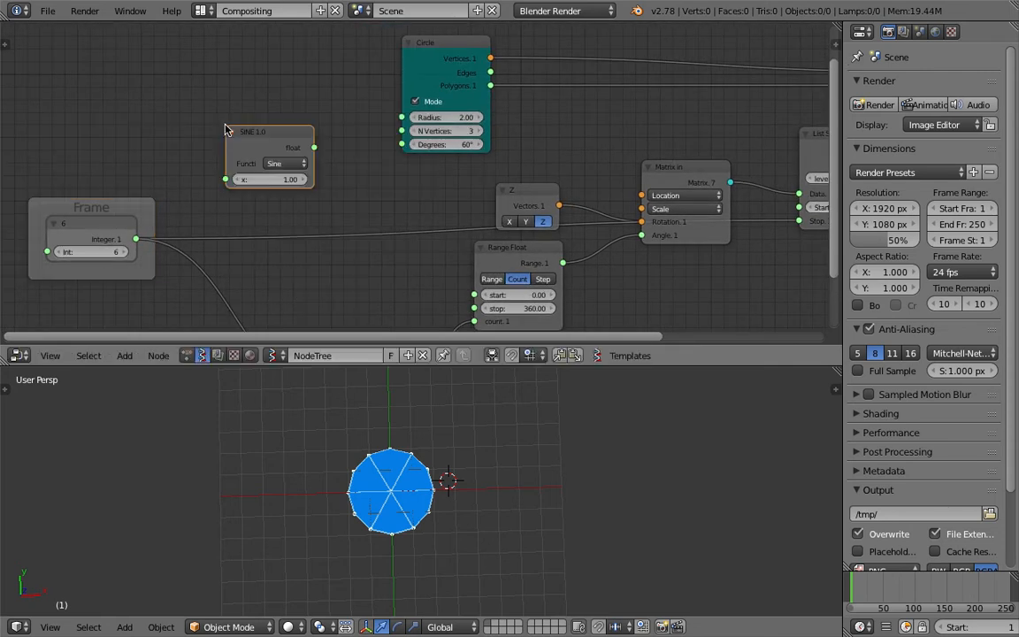
click(279, 168)
click(396, 197)
click(279, 179)
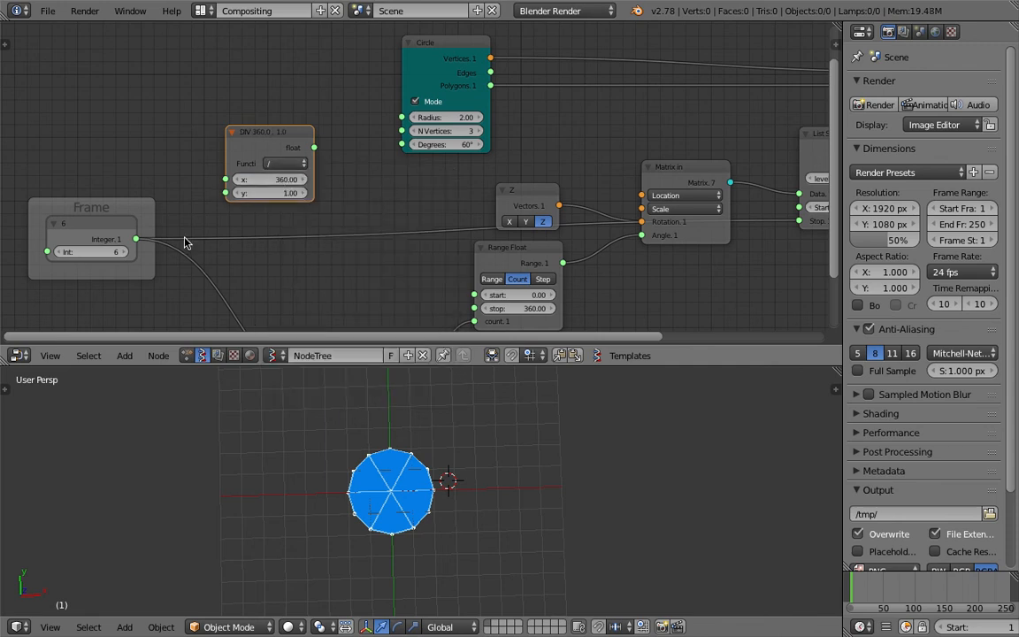
- Connect the Integer node to the division node's y input and its result to Circle's Degrees, and save the file
drag(136, 239, 225, 193)
drag(314, 146, 326, 147)
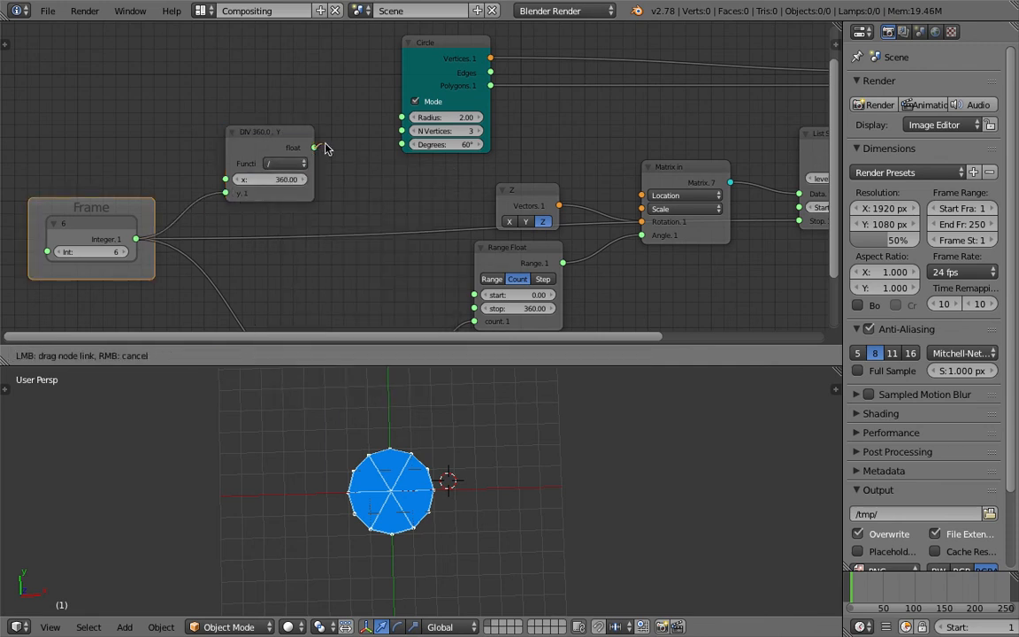
drag(396, 153, 401, 144)
key(ctrl+s)
key(Return)
- Set the Circle node's N Vertices to 7 and Radius to 2.42, and save the file
scroll(453, 147, down, 1)
middle_drag(447, 147, 368, 138)
drag(367, 134, 389, 134)
scroll(434, 484, up, 2)
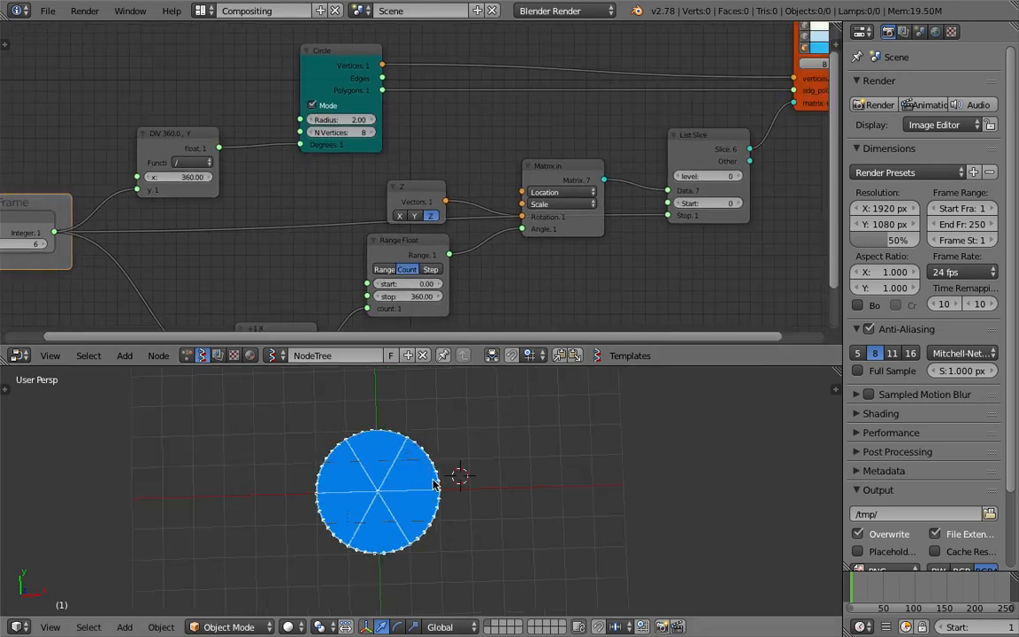
scroll(425, 457, up, 2)
click(314, 133)
drag(334, 120, 389, 120)
scroll(478, 469, down, 5)
key(ctrl+s)
scroll(386, 160, down, 2)
middle_drag(386, 160, 528, 142)
drag(630, 113, 596, 107)
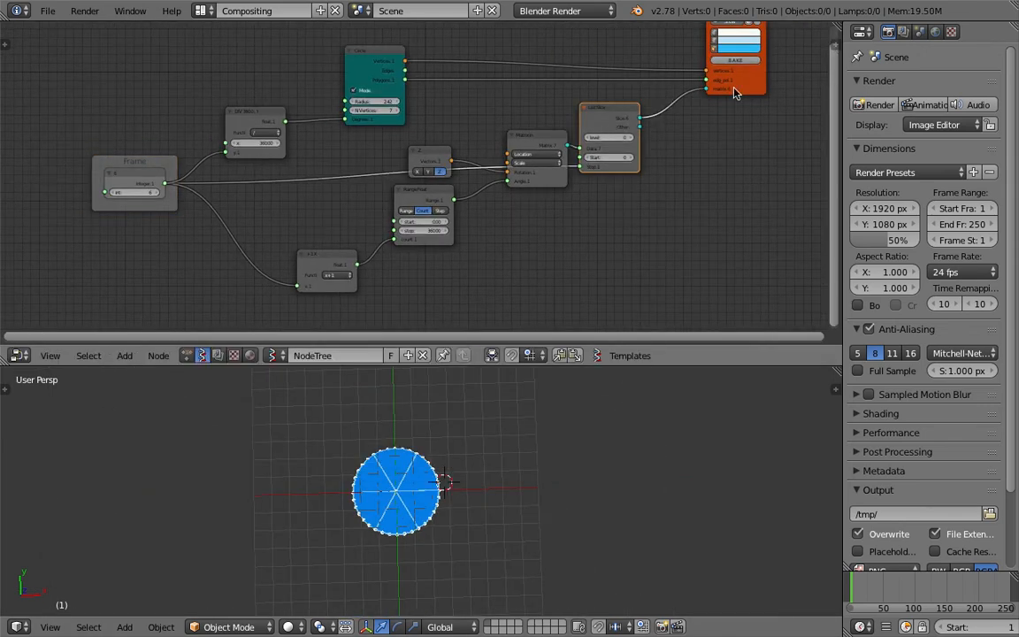
- Bake the Viewer Draw result and pull the six baked sectors apart beside the preview
click(736, 61)
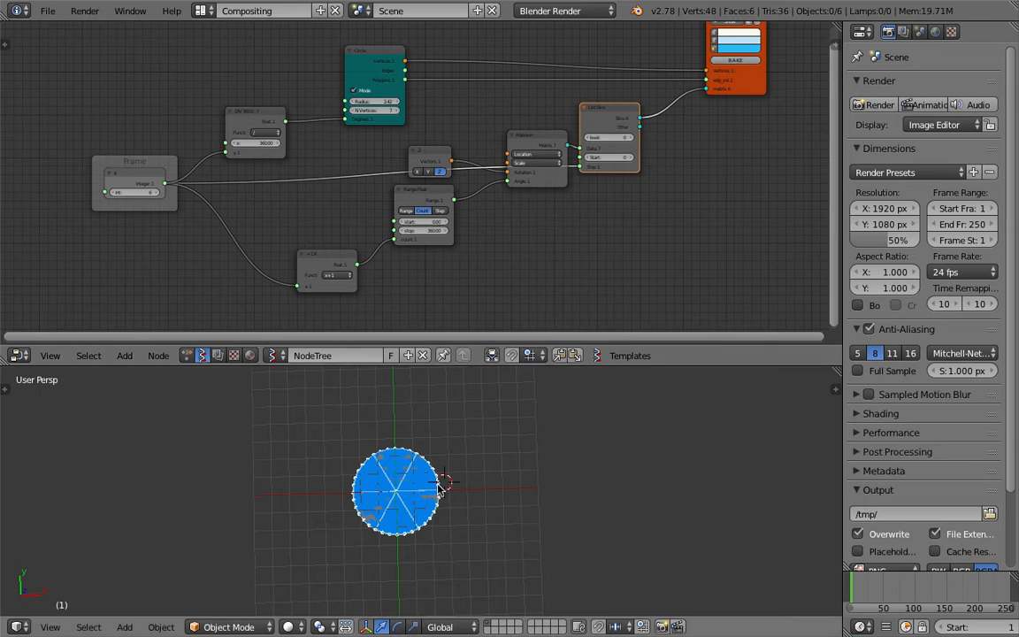
key(a)
key(g)
click(557, 479)
right_drag(560, 468, 593, 449)
right_drag(531, 449, 530, 411)
right_click(501, 461)
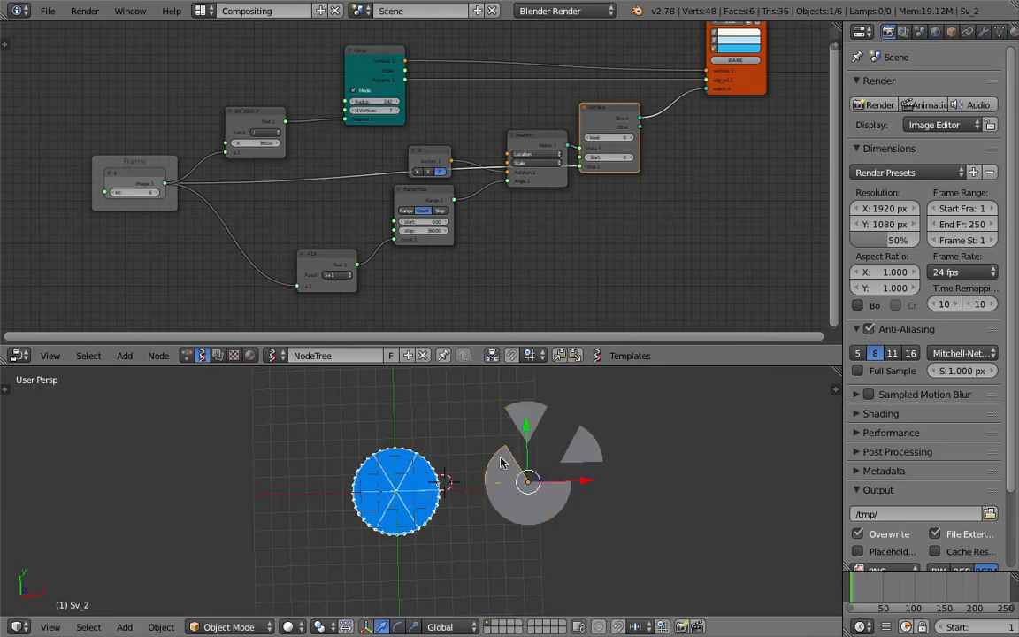
right_drag(501, 461, 460, 449)
right_drag(498, 496, 460, 532)
right_drag(520, 511, 522, 545)
right_drag(550, 491, 557, 498)
- Select all the baked sector objects and delete them from the scene
key(a)
key(a)
key(x)
click(591, 519)
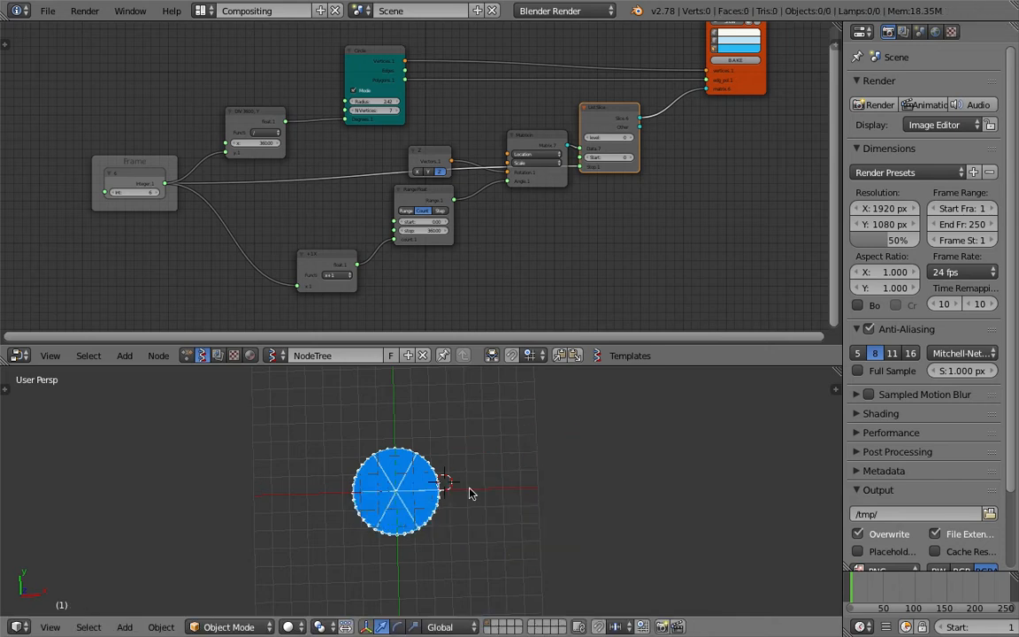
- Set the framed Integer node's value to 3 to divide the circle into three sectors
scroll(447, 451, up, 2)
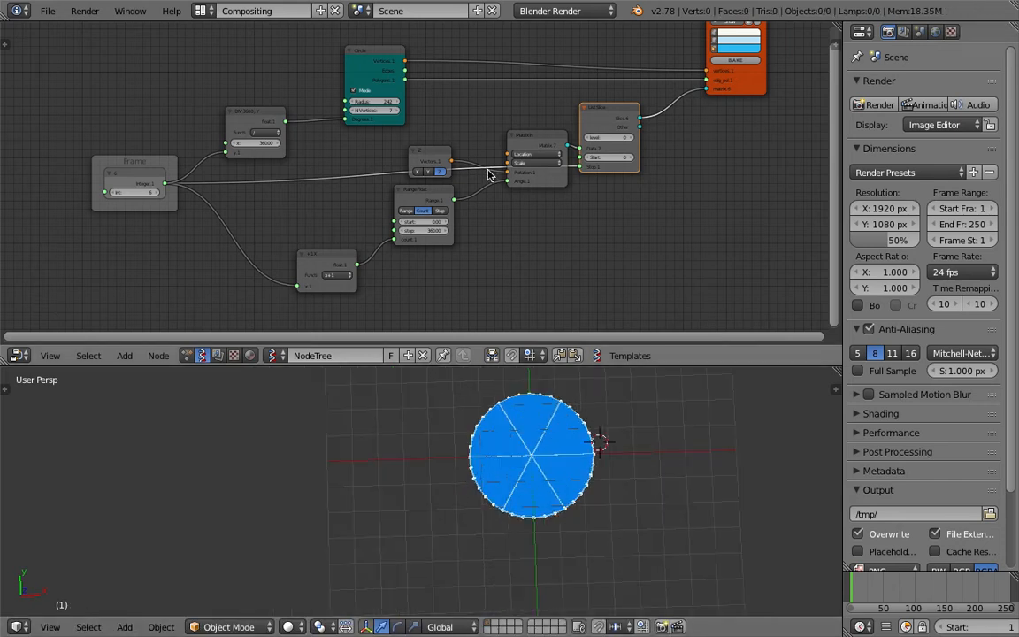
scroll(493, 185, up, 1)
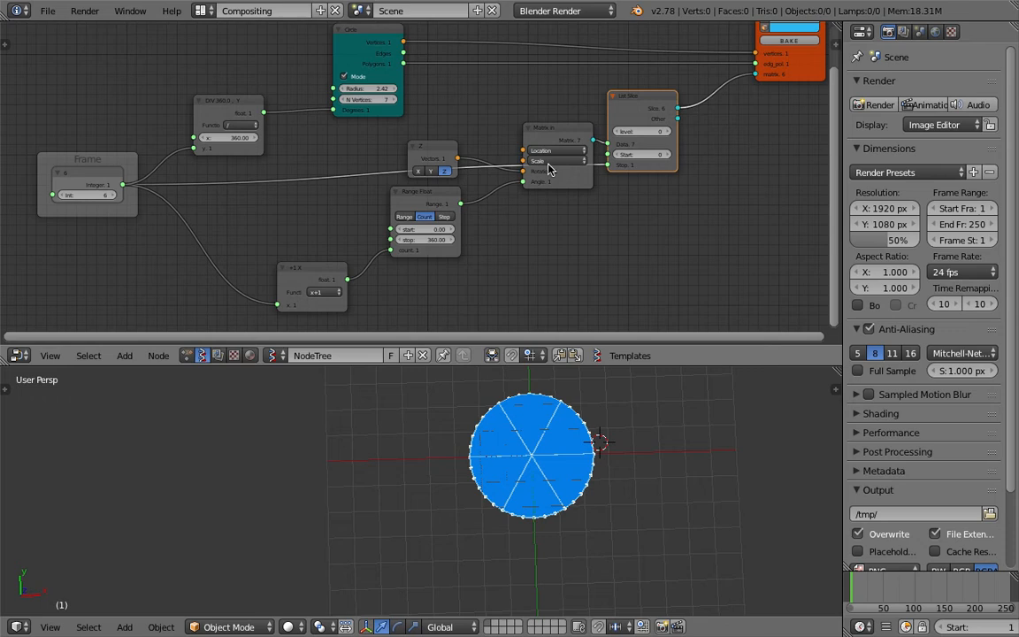
middle_drag(78, 203, 382, 232)
scroll(416, 265, up, 2)
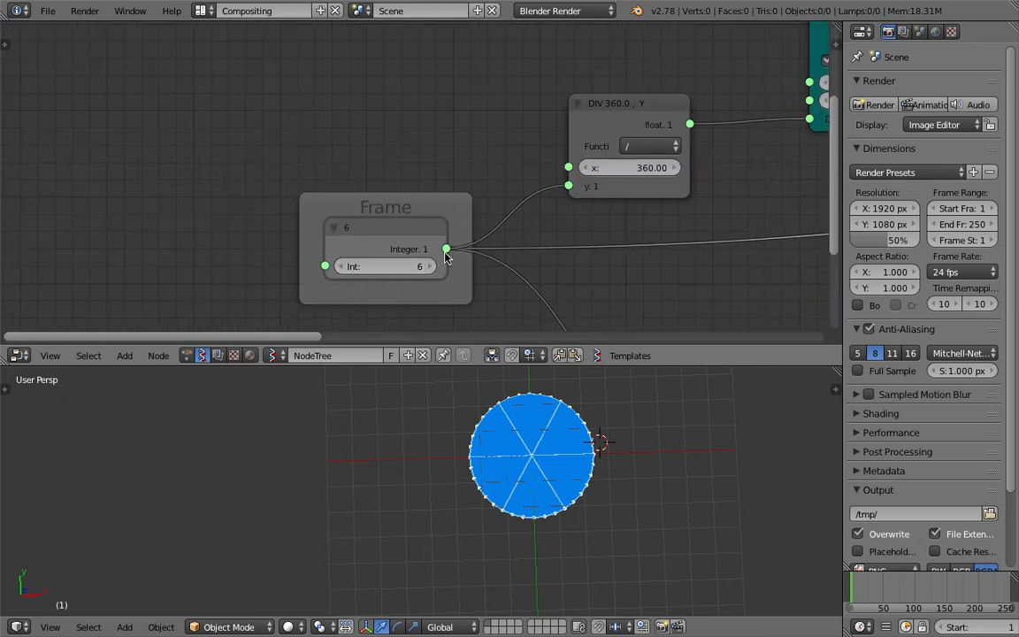
middle_drag(446, 255, 396, 200)
click(374, 205)
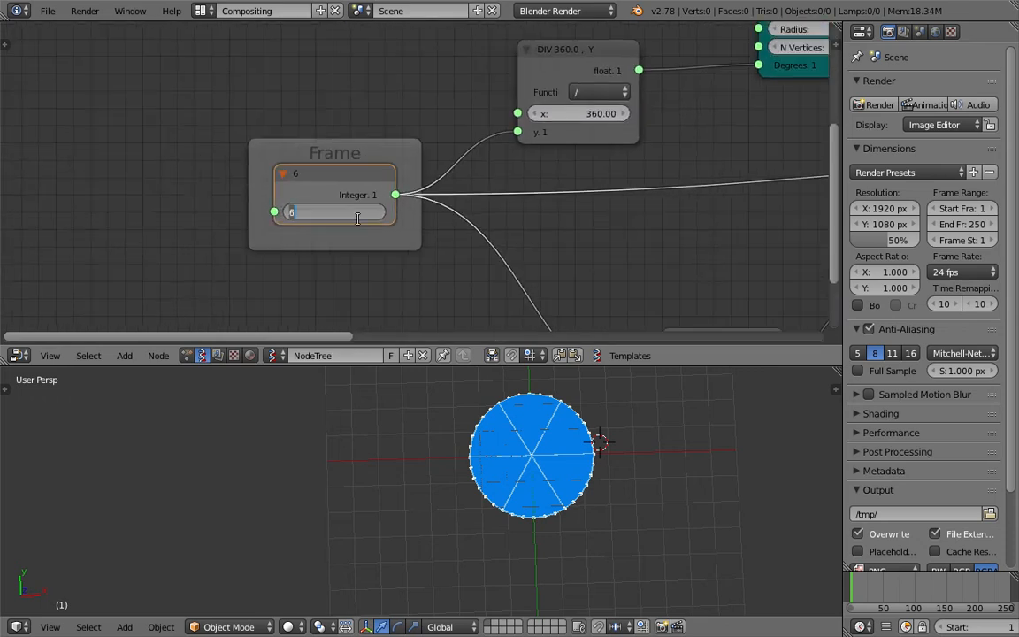
text(3)
key(Return)
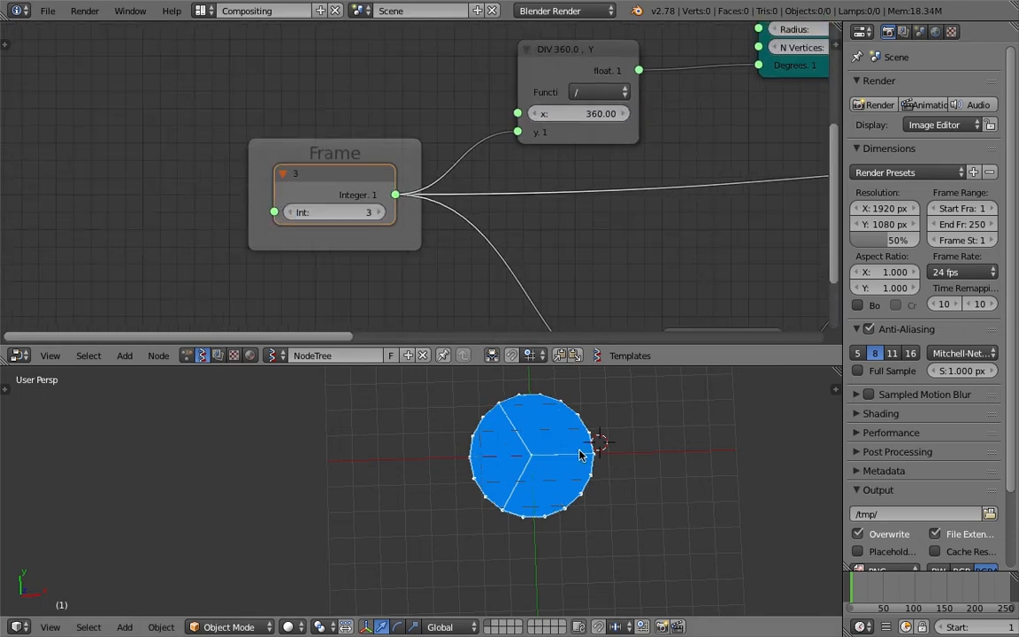
shift+middle_drag(581, 456, 520, 515)
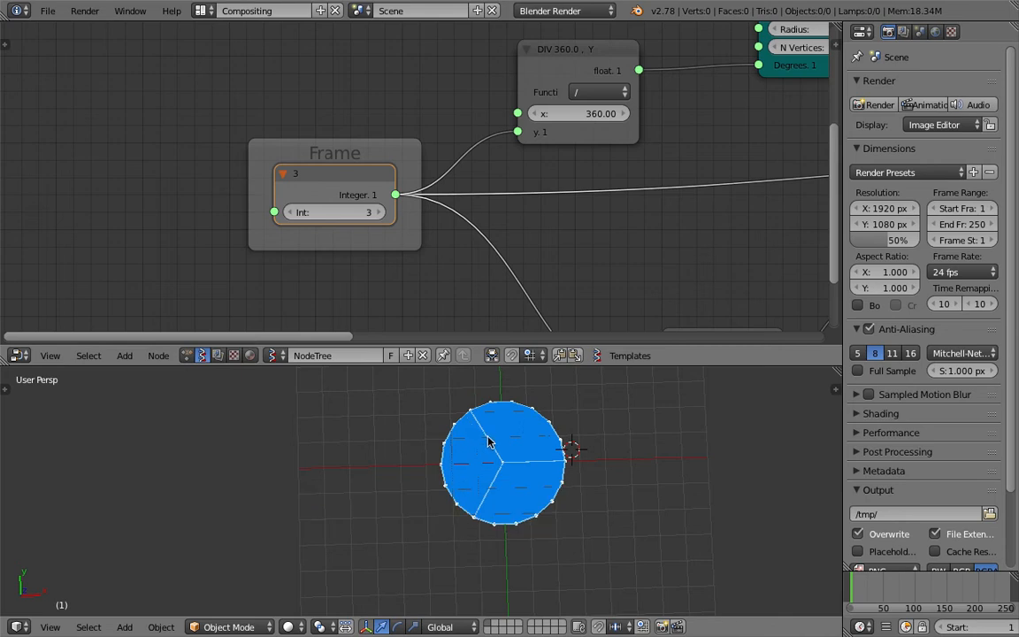
shift+middle_drag(615, 477, 582, 491)
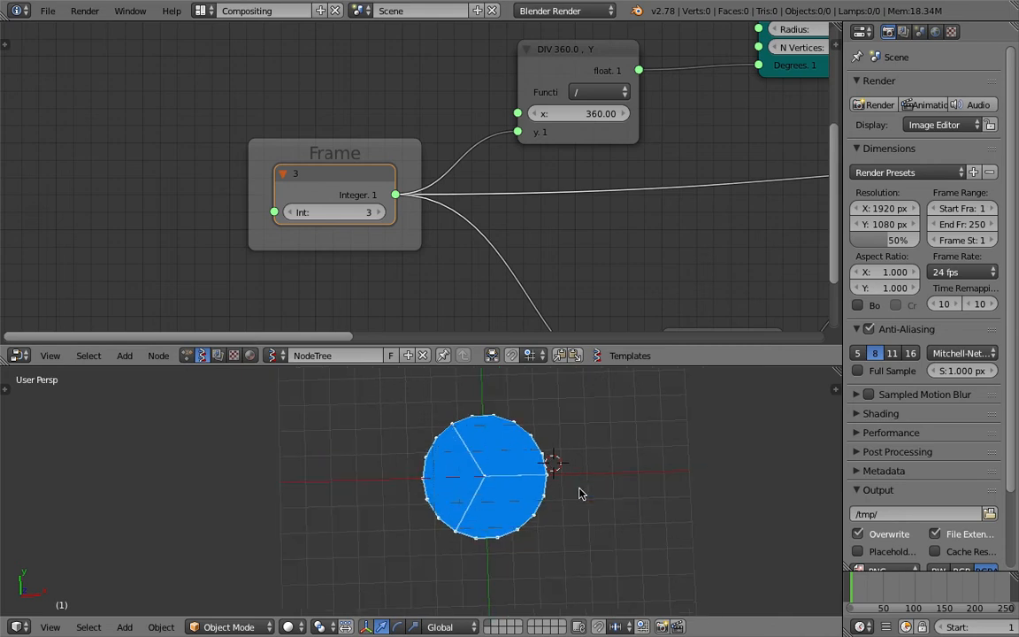
- Lower the Circle node's N Vertices to 3 so the three sectors form a flat cube
middle_drag(578, 216, 473, 267)
middle_drag(658, 133, 530, 172)
drag(609, 138, 575, 138)
scroll(625, 443, up, 4)
scroll(538, 504, down, 2)
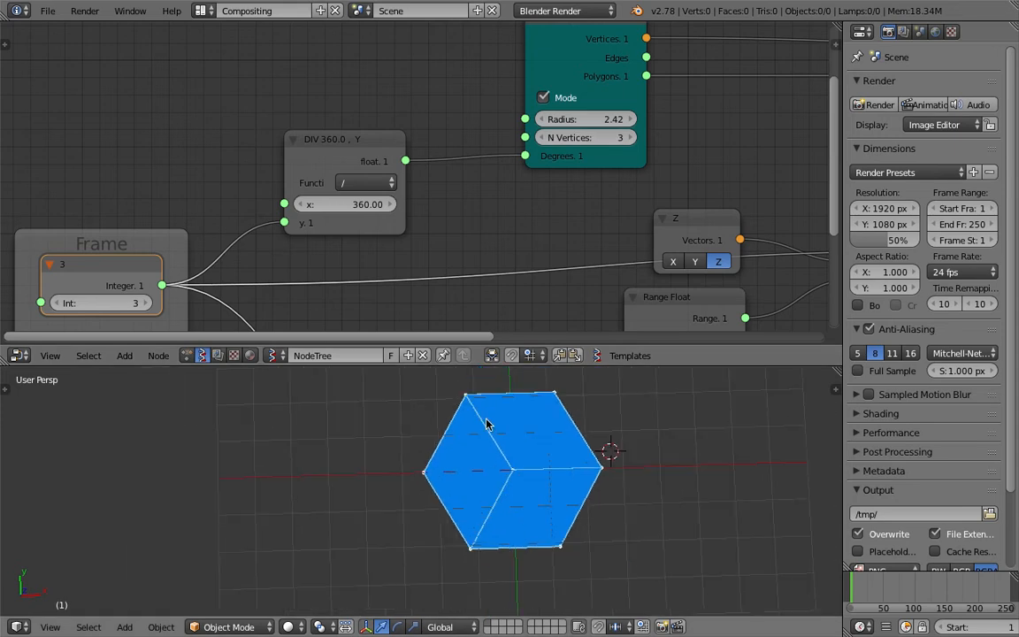
scroll(494, 542, down, 2)
shift+middle_drag(570, 484, 495, 504)
- Save the Blender file as a new version with its file name number incremented by one
click(48, 11)
click(51, 15)
click(47, 11)
click(62, 133)
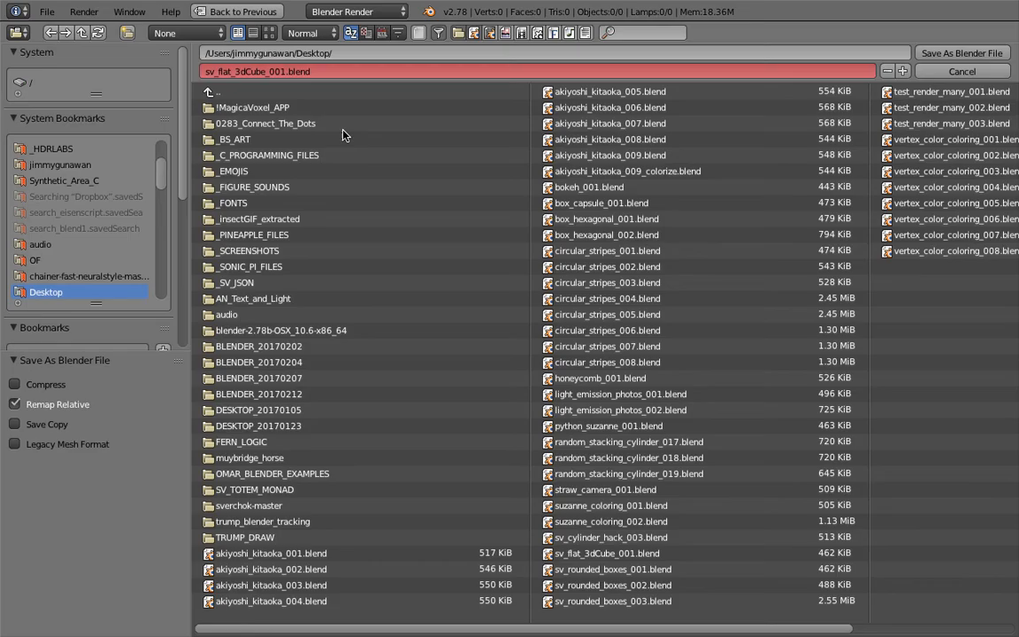
click(902, 71)
click(937, 54)
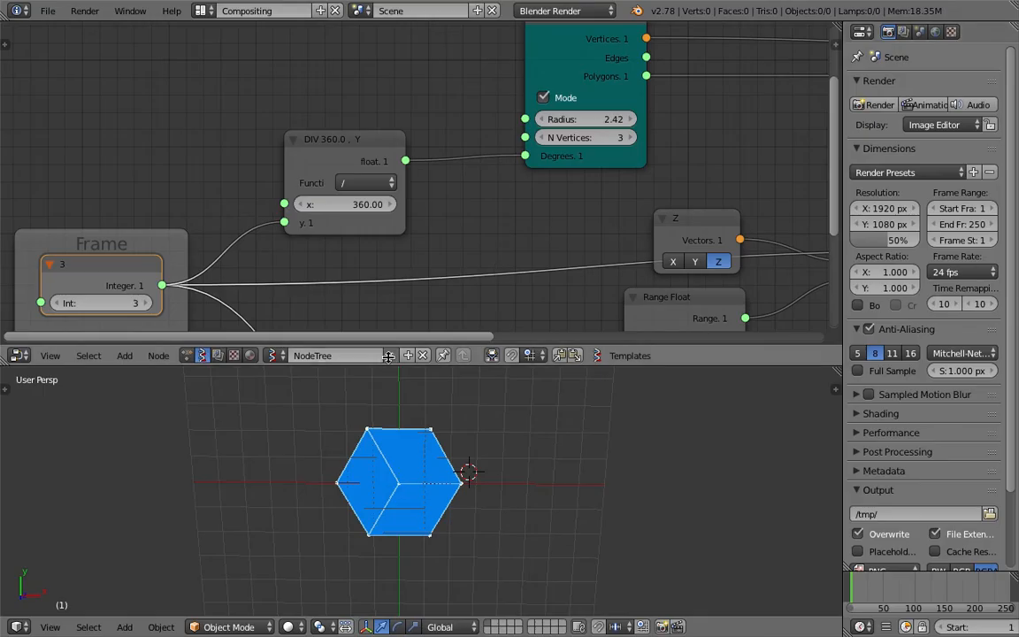
- Move the Z node up and away from the Range Float node, and save the file
middle_drag(568, 216, 402, 177)
key(ctrl+s)
click(410, 171)
drag(426, 166, 442, 139)
middle_drag(459, 139, 405, 139)
key(ctrl+s)
click(408, 139)
middle_drag(420, 489, 440, 497)
key(ctrl+s)
click(440, 497)
- Save the file and enlarge the node editor by lowering its border with the 3D view
scroll(659, 227, down, 2)
middle_drag(690, 212, 316, 273)
middle_drag(362, 161, 505, 176)
key(ctrl+s)
click(505, 174)
drag(514, 365, 512, 397)
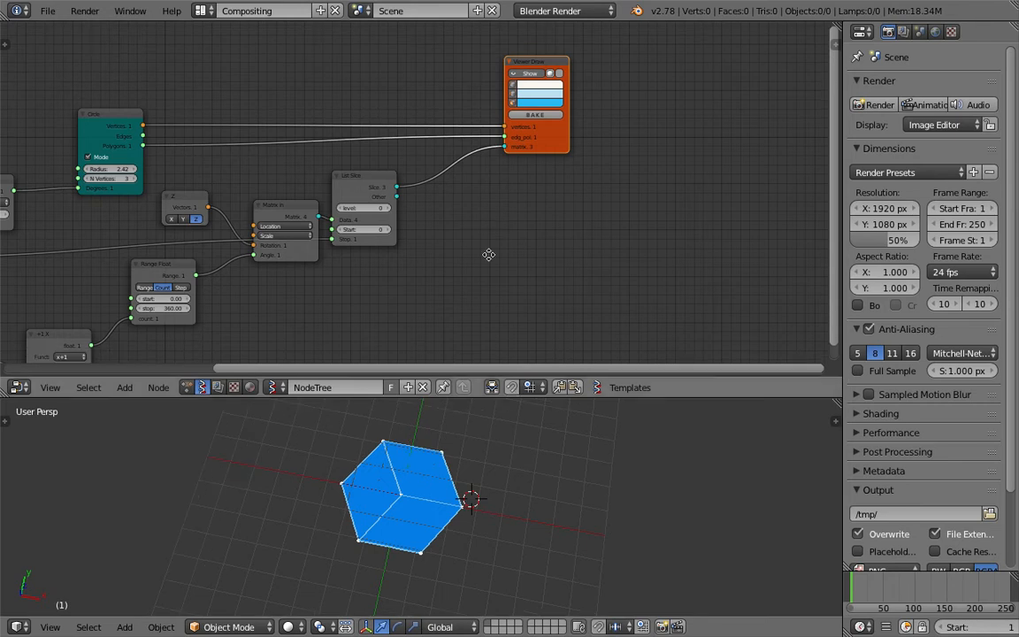
- Move the Viewer Draw node farther right and the Circle node up and right, and save the file
middle_drag(480, 255, 525, 245)
drag(586, 129, 611, 130)
drag(152, 108, 189, 77)
key(ctrl+s)
click(189, 77)
middle_drag(637, 251, 623, 238)
- Add a Viewer BMeshMK2 node below the Viewer Draw node
key(alt+space)
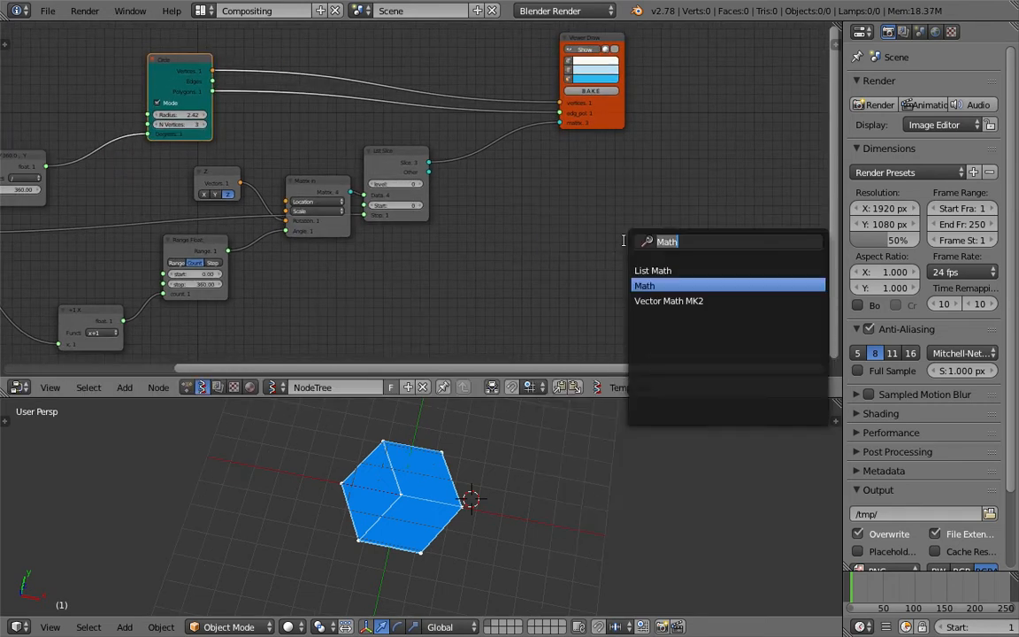
text(bme)
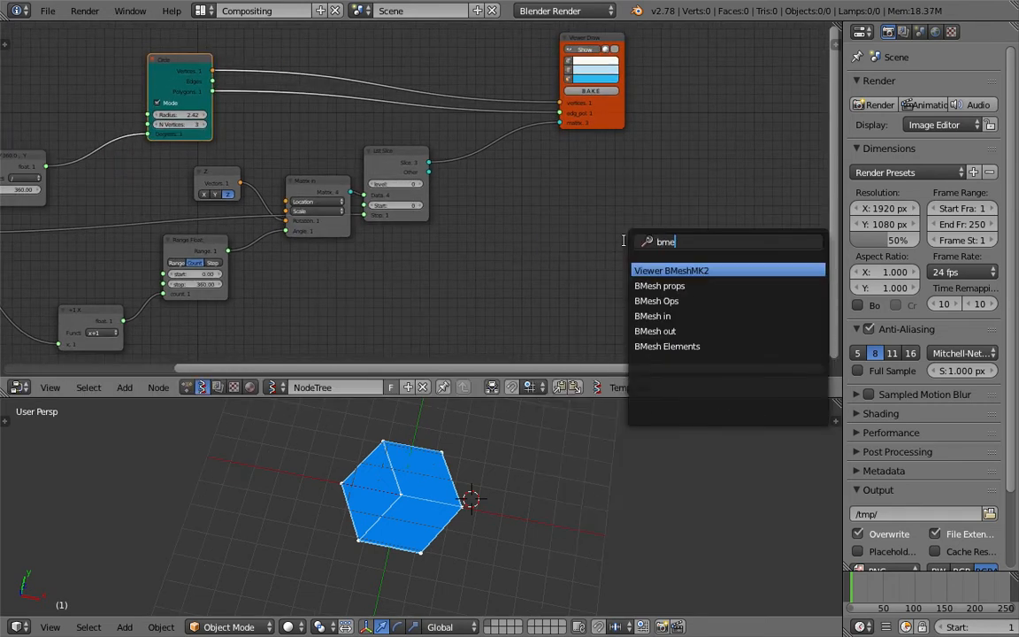
key(Return)
click(654, 168)
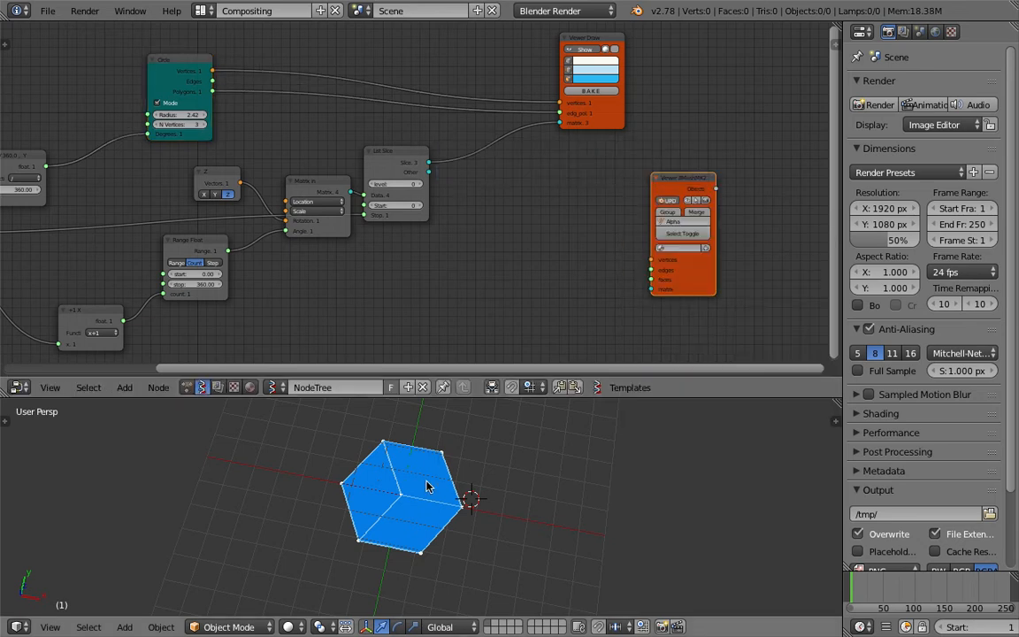
- Turn off drawing in the Viewer Draw node and move the Viewer BMeshMK2 node farther right
drag(581, 47, 566, 42)
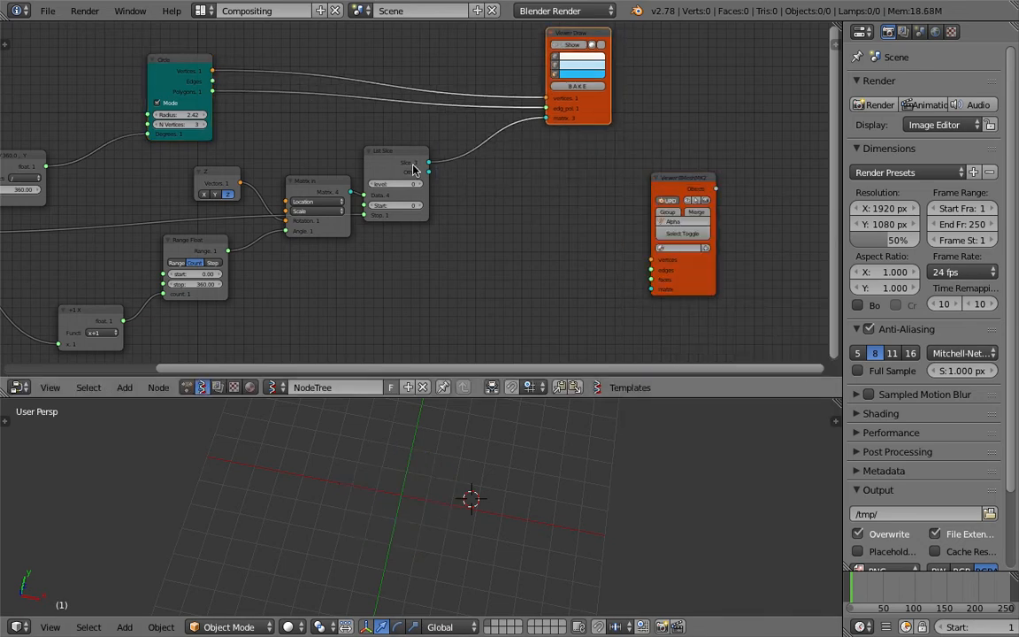
drag(413, 168, 428, 171)
scroll(514, 182, up, 1)
drag(712, 175, 722, 167)
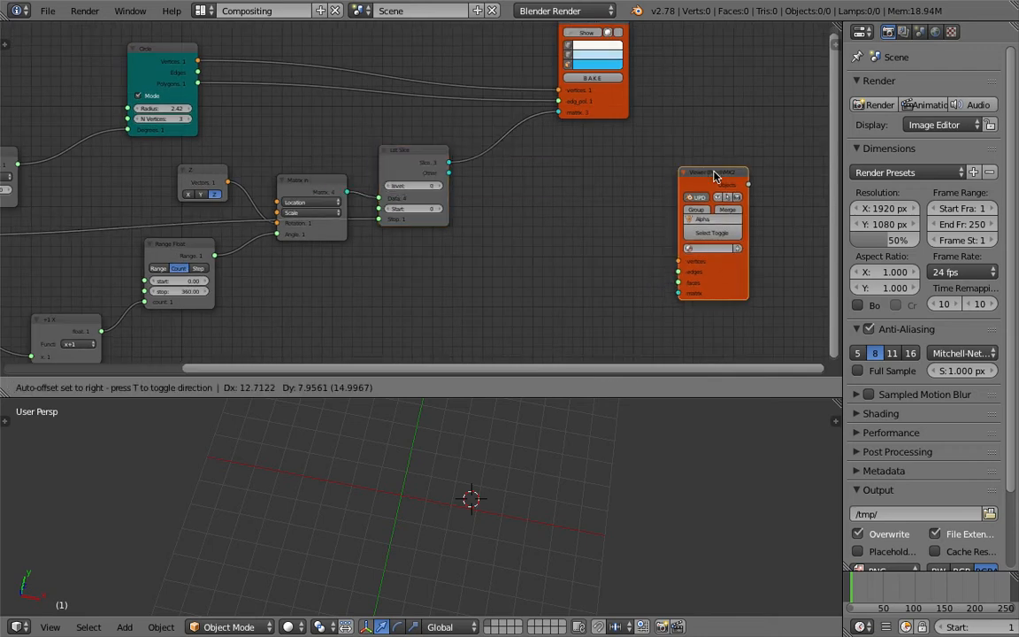
middle_drag(670, 200, 646, 202)
drag(690, 170, 700, 168)
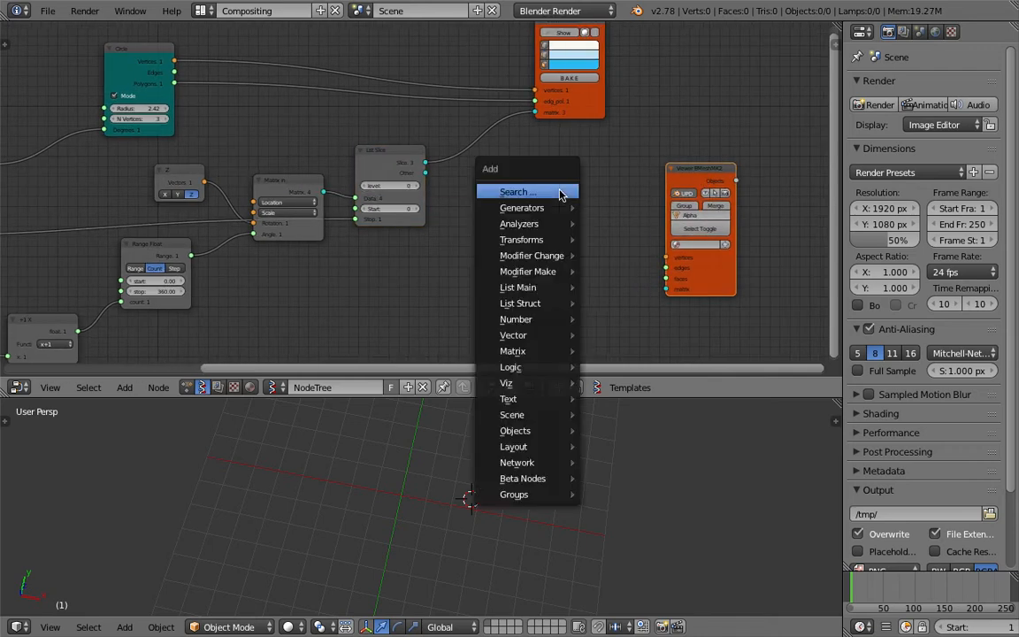
- Add a Matrix Apply node between the List Slice and Viewer BMeshMK2 nodes
key(ctrl+f)
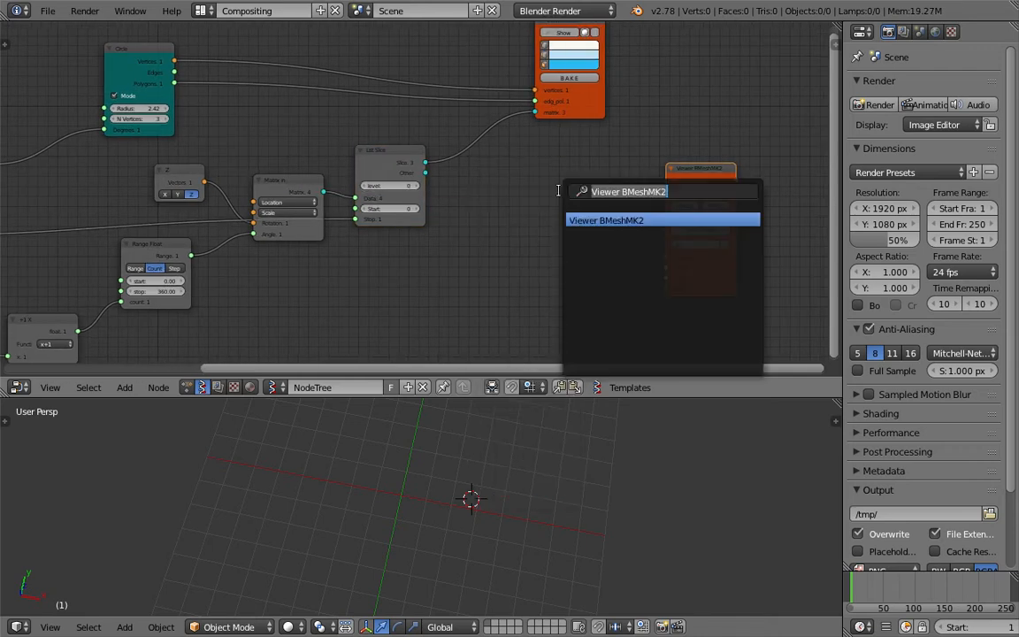
text(appl)
key(Return)
click(558, 191)
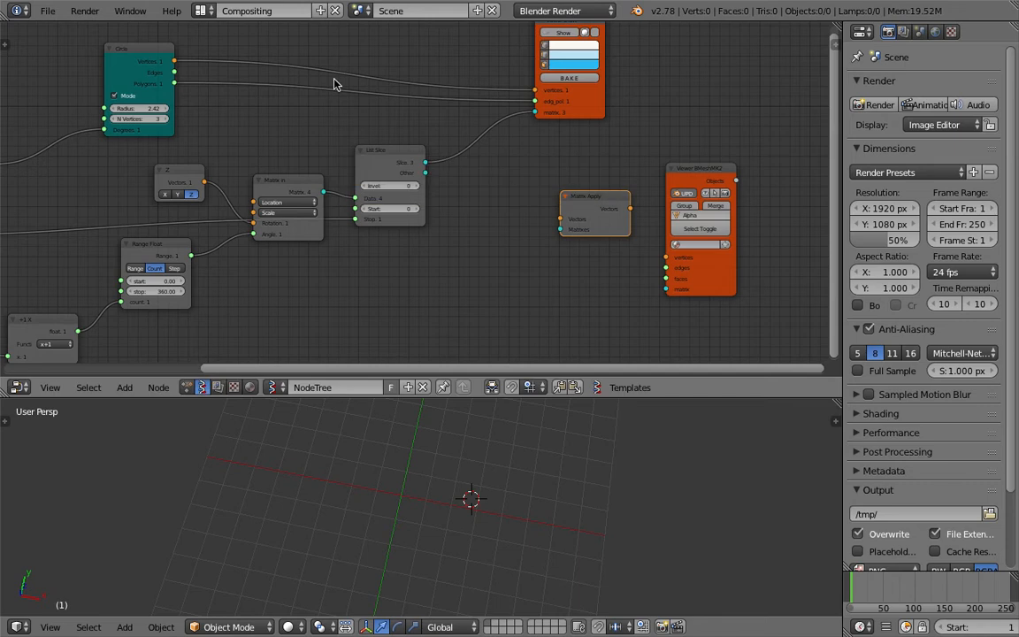
- Link Circle Vertices and List Slice Slice through Matrix Apply to the Viewer BMeshMK2 vertices, and Circle Polygons to its faces
drag(175, 66, 561, 219)
drag(425, 173, 560, 229)
drag(628, 213, 665, 258)
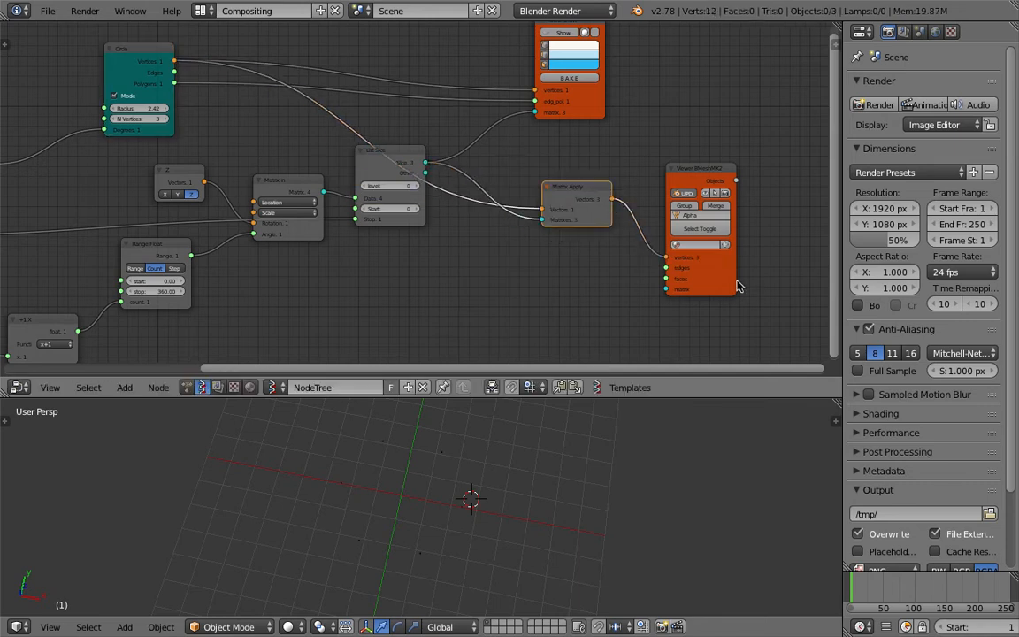
drag(729, 283, 739, 266)
drag(175, 83, 676, 260)
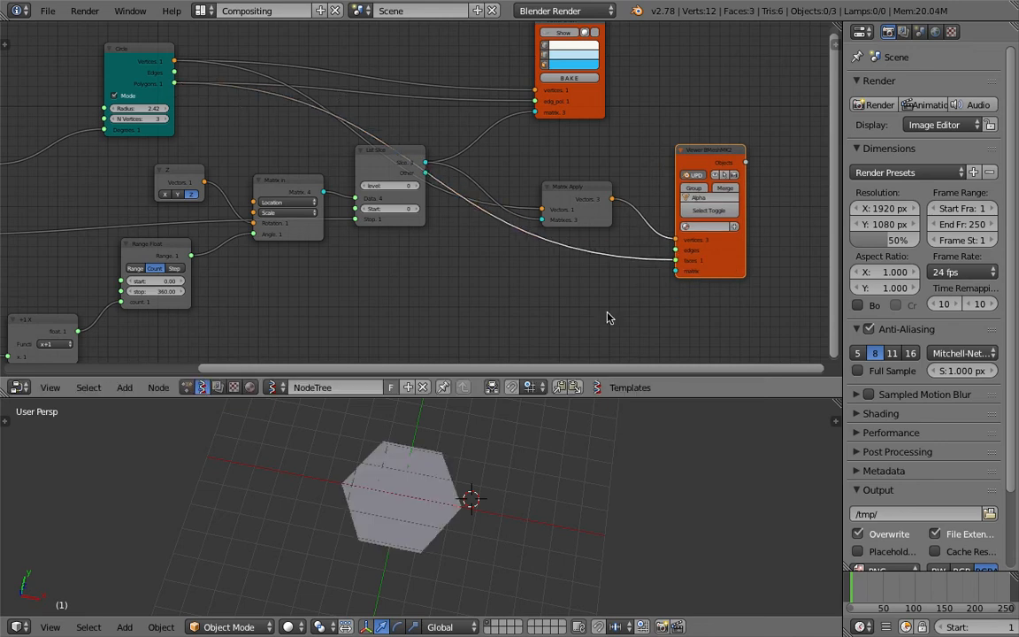
- Select individual pieces of the generated hexagon in the 3D view to check how many objects the viewer outputs
middle_drag(478, 531, 424, 504)
right_click(423, 501)
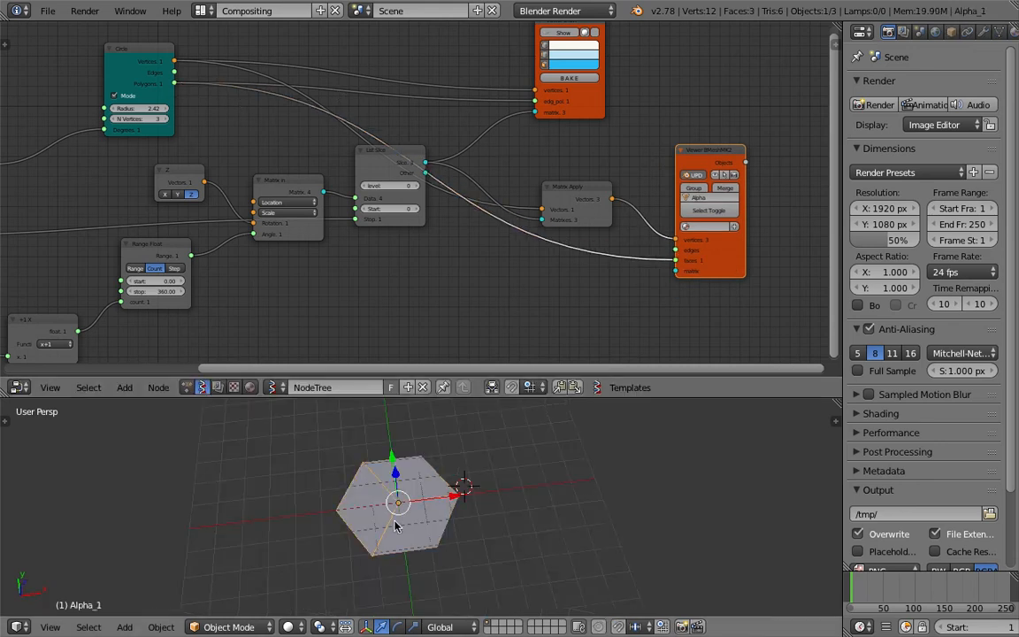
right_click(406, 491)
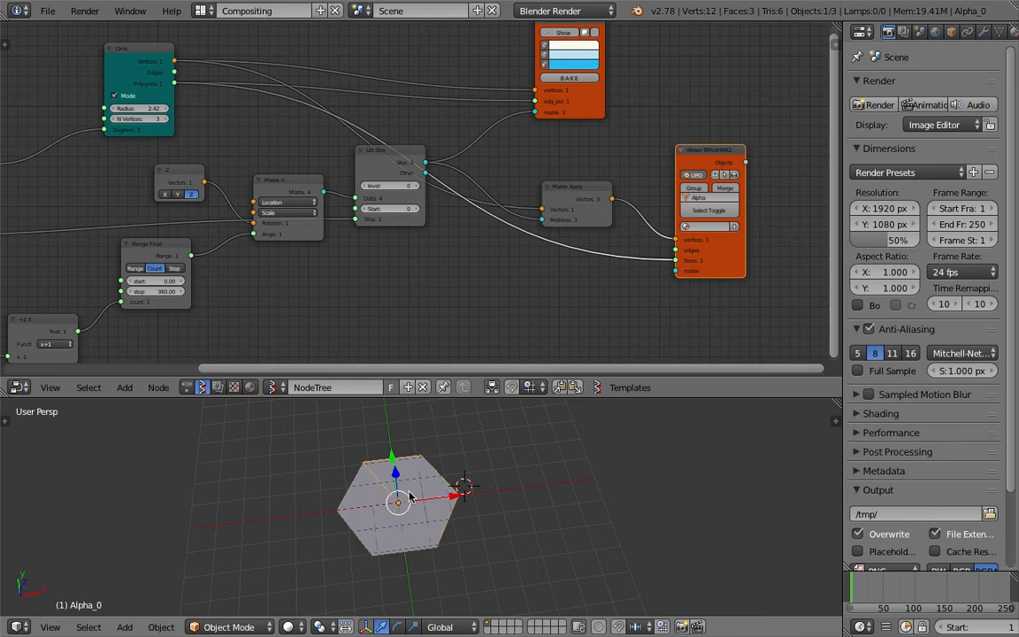
- Space out the Matrix Apply, Viewer BMeshMK2 and Viewer Draw nodes by shifting Matrix Apply up and both viewers to the right
middle_drag(530, 164, 500, 205)
drag(528, 227, 528, 212)
scroll(591, 241, up, 1)
scroll(589, 261, up, 3)
middle_drag(694, 205, 585, 188)
drag(614, 174, 632, 172)
scroll(451, 232, down, 1)
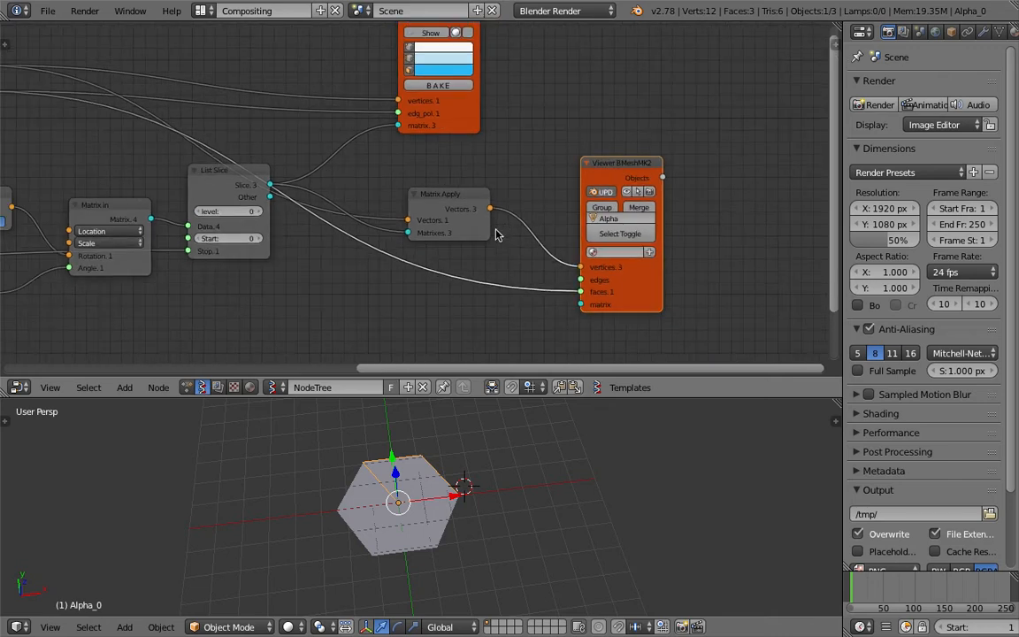
scroll(453, 232, up, 2)
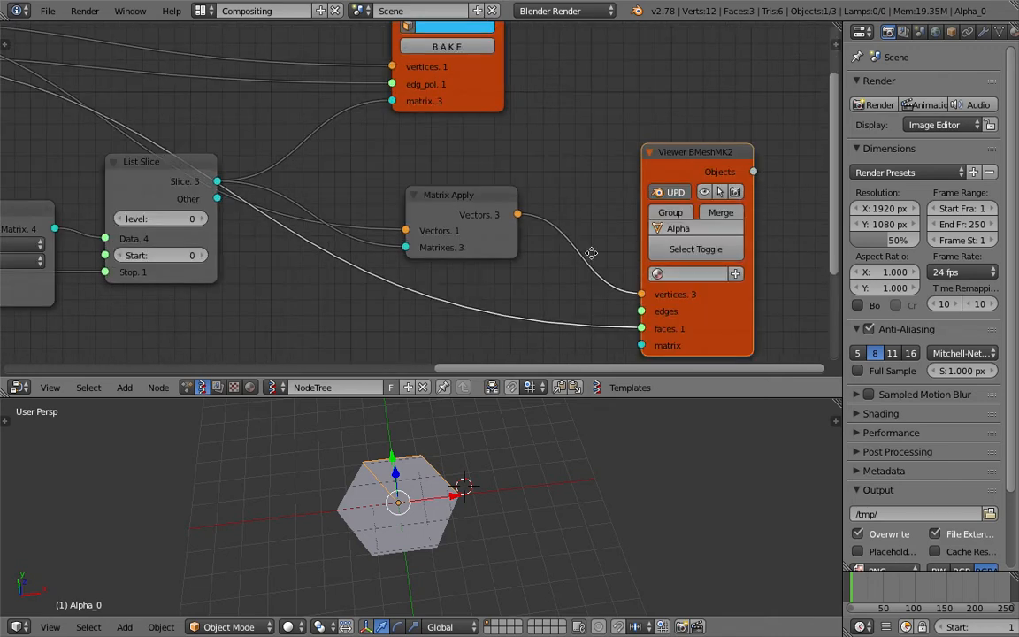
scroll(437, 159, down, 2)
middle_drag(536, 161, 538, 202)
drag(418, 151, 523, 124)
middle_drag(405, 130, 440, 124)
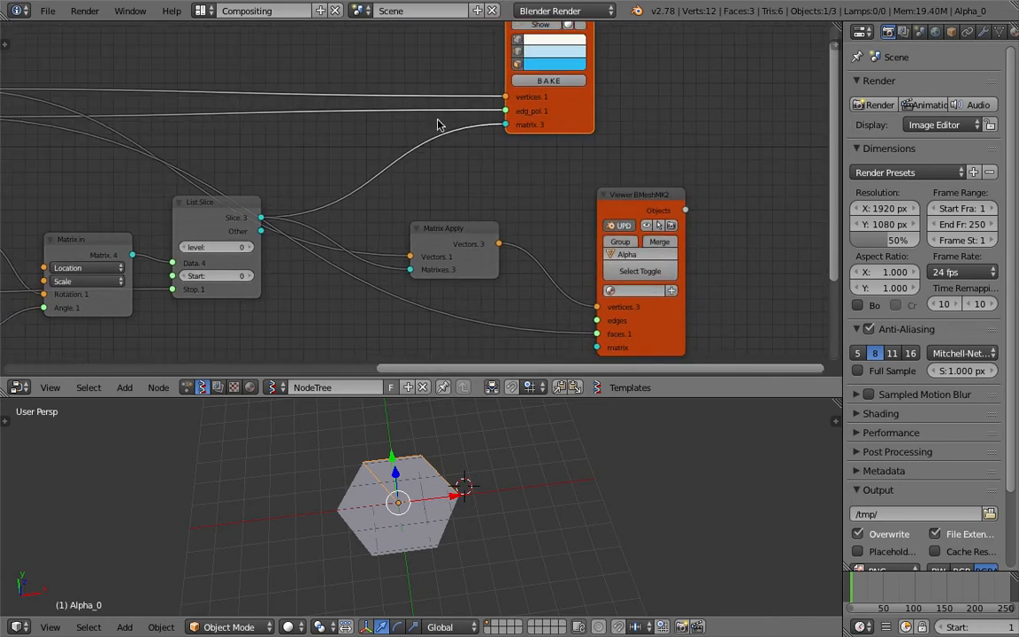
- Cut the links into Viewer Draw, then relink its vertices to Matrix Apply Vectors and its edg_pol to Circle Polygons
ctrl+drag(437, 189, 440, 192)
scroll(416, 177, down, 3)
middle_drag(387, 161, 501, 178)
drag(399, 216, 391, 238)
mouse_move(543, 233)
mouse_down()
mouse_move(541, 216)
mouse_move(497, 194)
mouse_move(600, 137)
mouse_up()
drag(650, 151, 650, 133)
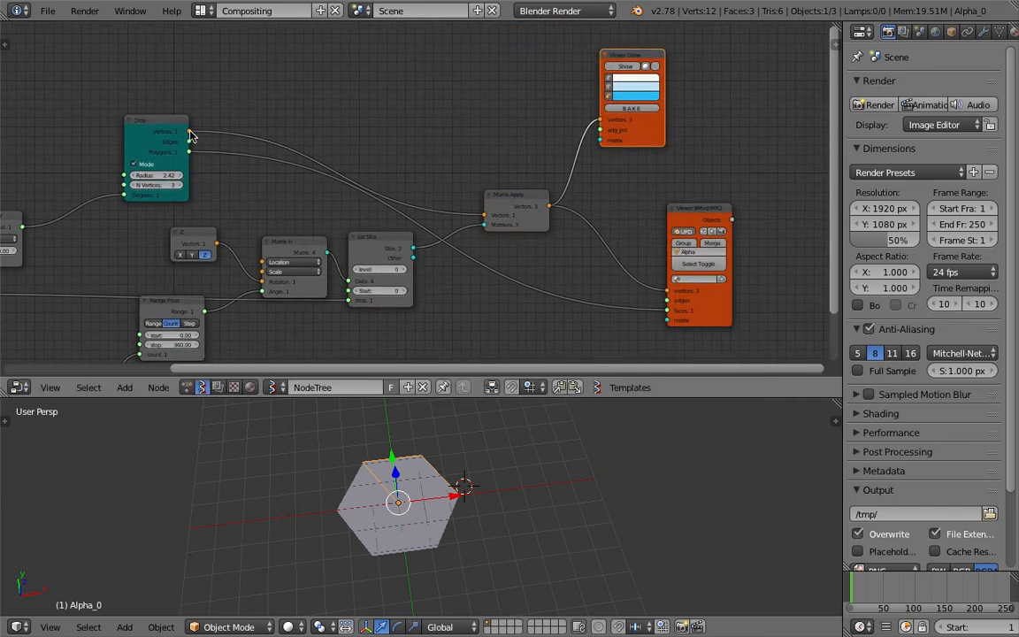
drag(189, 152, 605, 131)
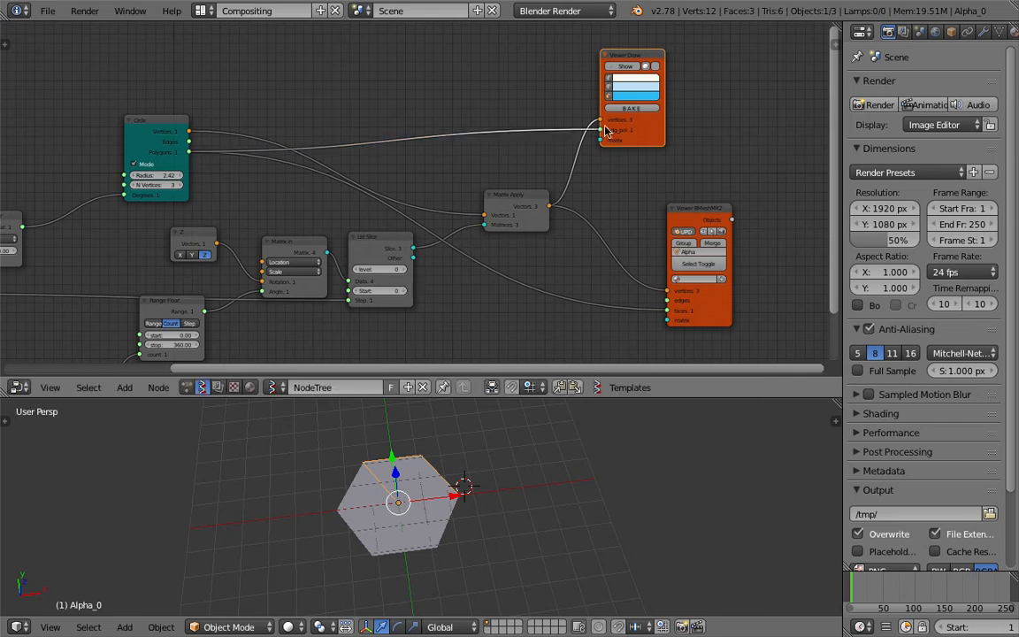
- Turn on drawing in the Viewer Draw node, switch the 3D view to wireframe shading, and save the file
click(624, 66)
click(625, 66)
click(624, 66)
middle_drag(441, 502, 430, 492)
key(z)
key(z)
key(z)
scroll(402, 477, up, 2)
key(ctrl+s)
click(397, 466)
- Add a List Repeater node onto the link between Circle Polygons and the Viewer Draw edg_pol input
middle_drag(501, 128, 523, 136)
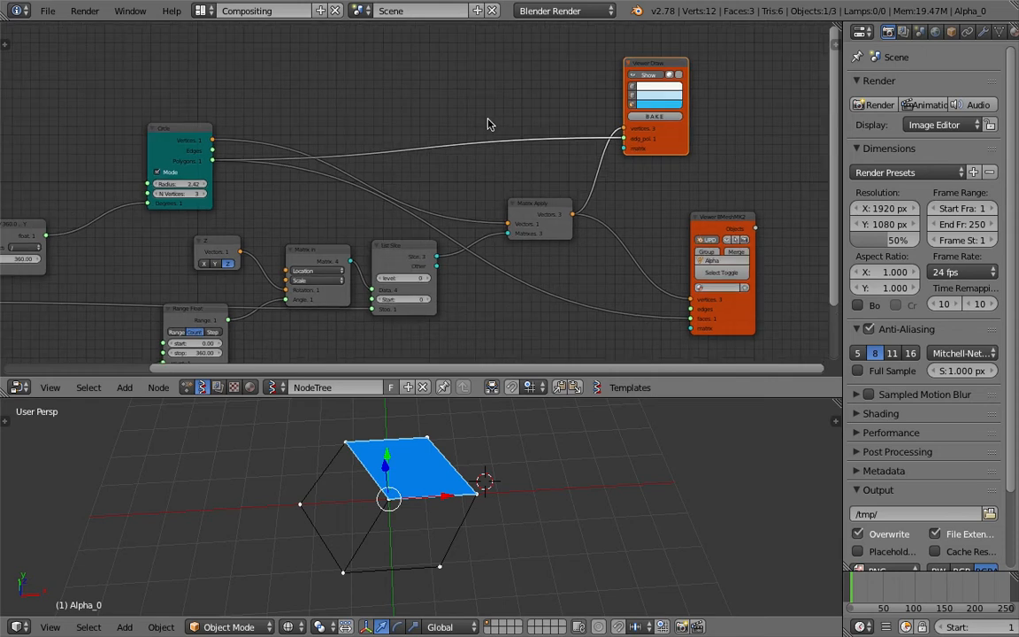
key(shift+a)
click(472, 104)
text(list re)
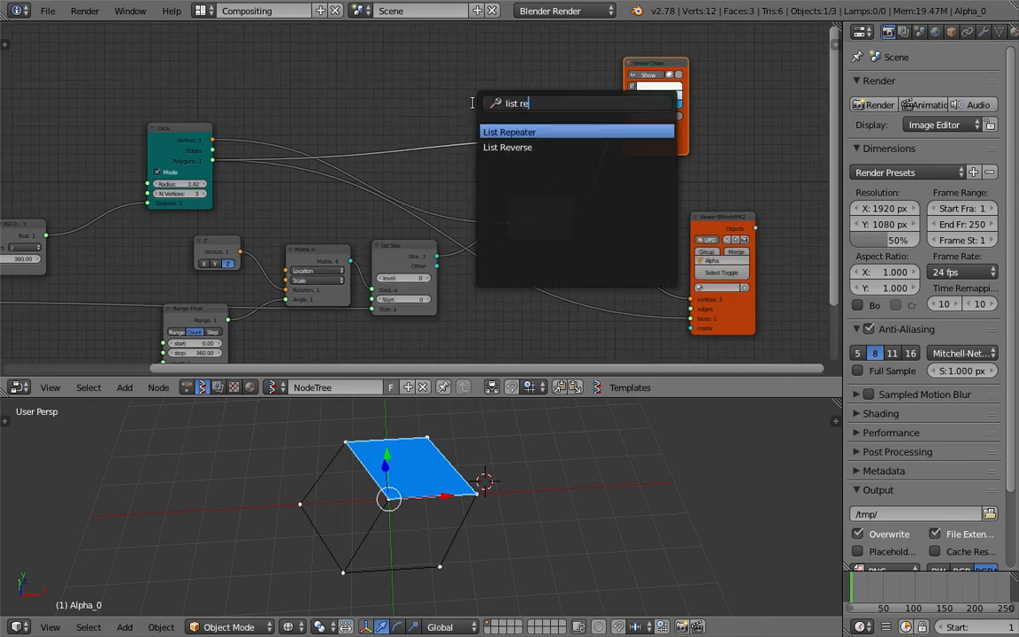
key(Return)
click(517, 155)
- Link the Integer node's output to the List Repeater's number input and enable its unwrap option
scroll(518, 155, up, 1)
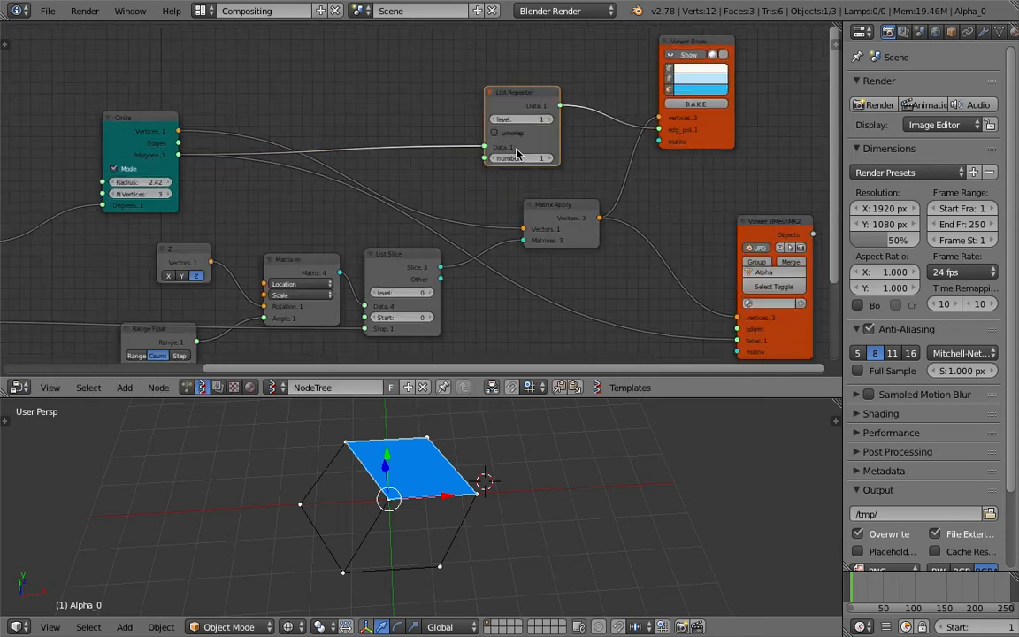
click(550, 158)
click(550, 158)
scroll(290, 165, down, 2)
middle_drag(290, 166, 532, 129)
drag(160, 271, 709, 128)
scroll(666, 91, up, 1)
middle_drag(667, 91, 472, 133)
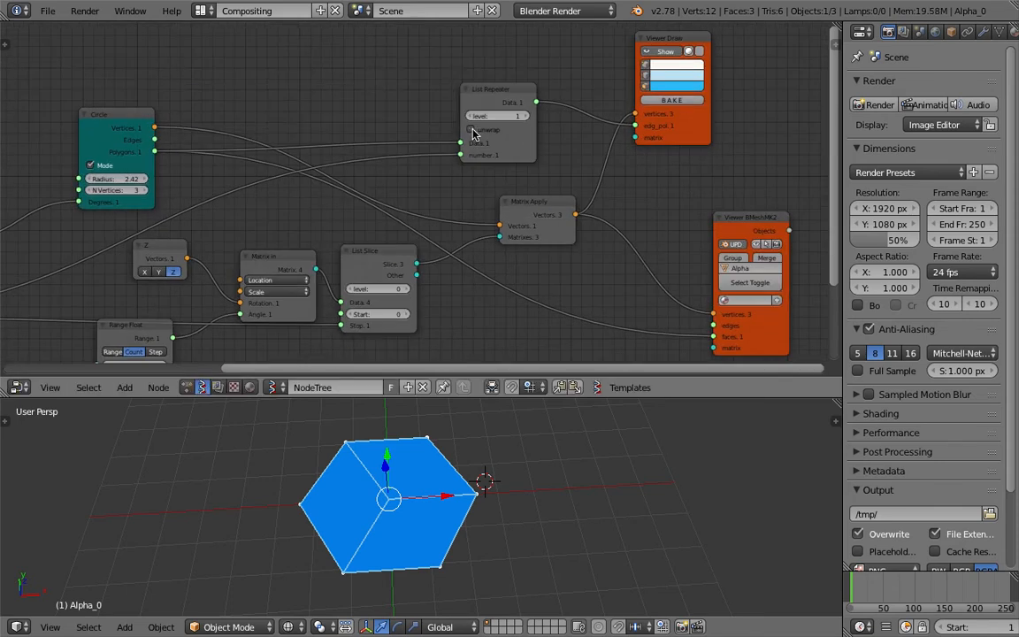
middle_drag(540, 150, 447, 126)
- Bake the Viewer Draw output to meshes, switch to solid shading, and move the mesh pieces apart in the 3D view
click(585, 79)
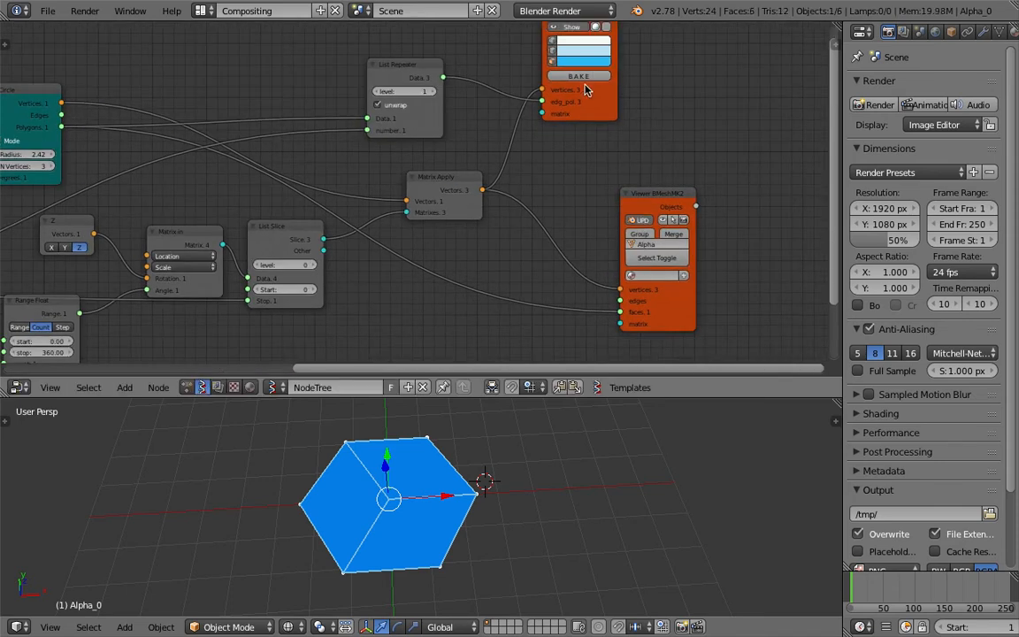
scroll(486, 541, down, 3)
key(a)
key(a)
key(g)
click(651, 512)
right_click(570, 484)
key(g)
click(642, 485)
key(z)
right_click(583, 503)
key(g)
click(608, 519)
- Delete all mesh objects from the 3D view
key(a)
key(a)
key(x)
click(583, 516)
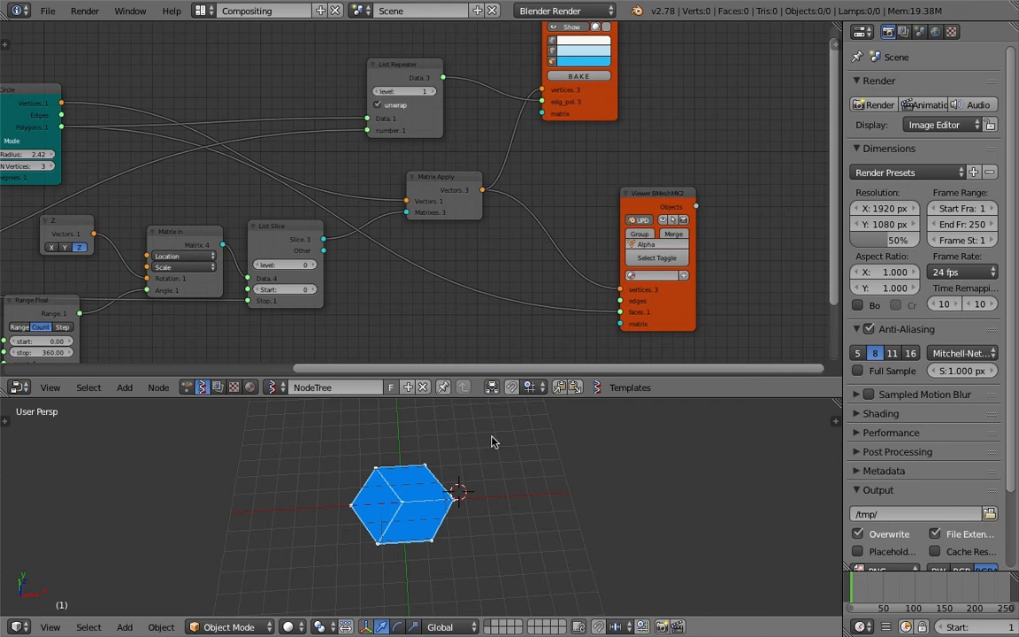
- Bake the Viewer Draw output again, move the baked faces apart from each other, and save the file
click(589, 79)
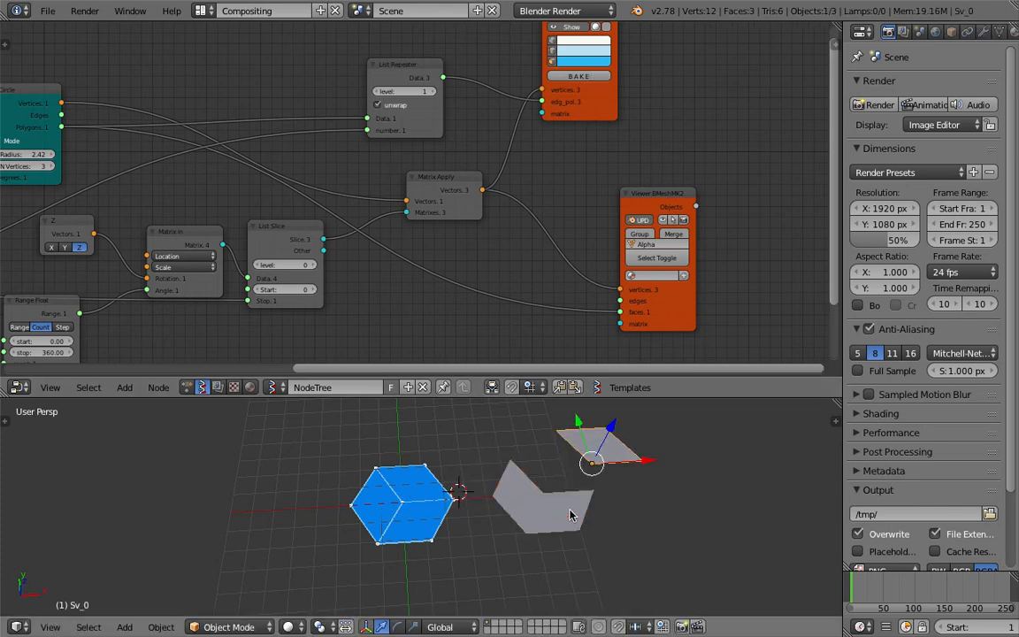
right_drag(568, 513, 584, 532)
right_drag(505, 491, 473, 450)
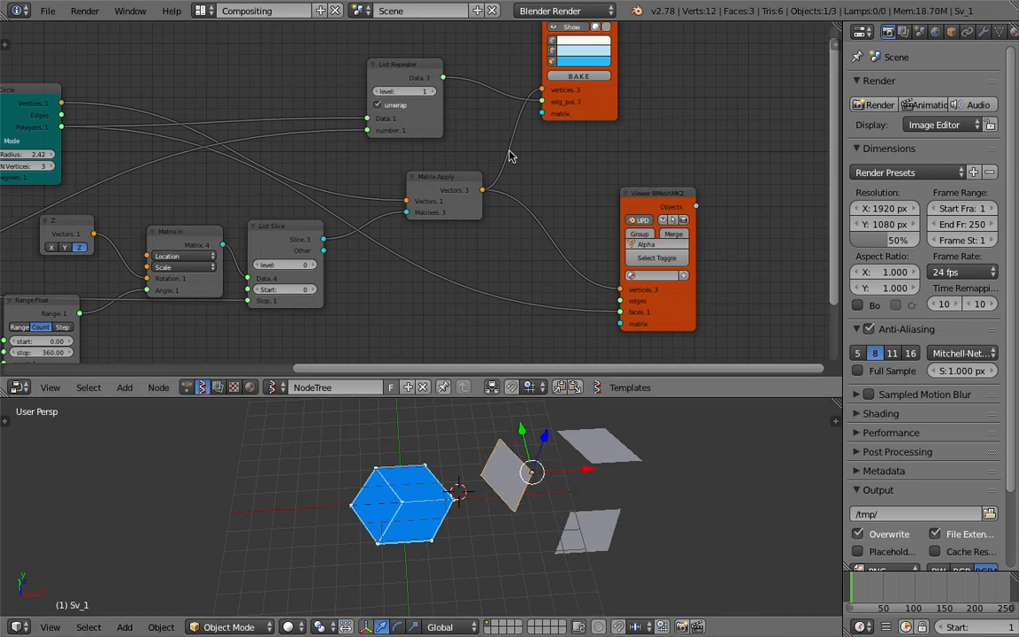
scroll(566, 131, down, 1)
middle_drag(573, 126, 566, 136)
key(ctrl+s)
click(577, 136)
- Link the List Repeater's Data output to the Viewer BMeshMK2 faces input, shift Viewer Draw to the right, and save the file
middle_drag(566, 189, 550, 159)
scroll(517, 168, up, 1)
drag(444, 165, 463, 161)
drag(575, 99, 654, 100)
drag(416, 65, 582, 290)
key(ctrl+s)
click(563, 289)
- Select and delete all baked and generated meshes in the scene
key(a)
key(a)
key(x)
click(575, 451)
- Turn off drawing in the Viewer Draw node and regenerate the meshes by changing the timeline to frame 25
shift+middle_drag(544, 453, 573, 451)
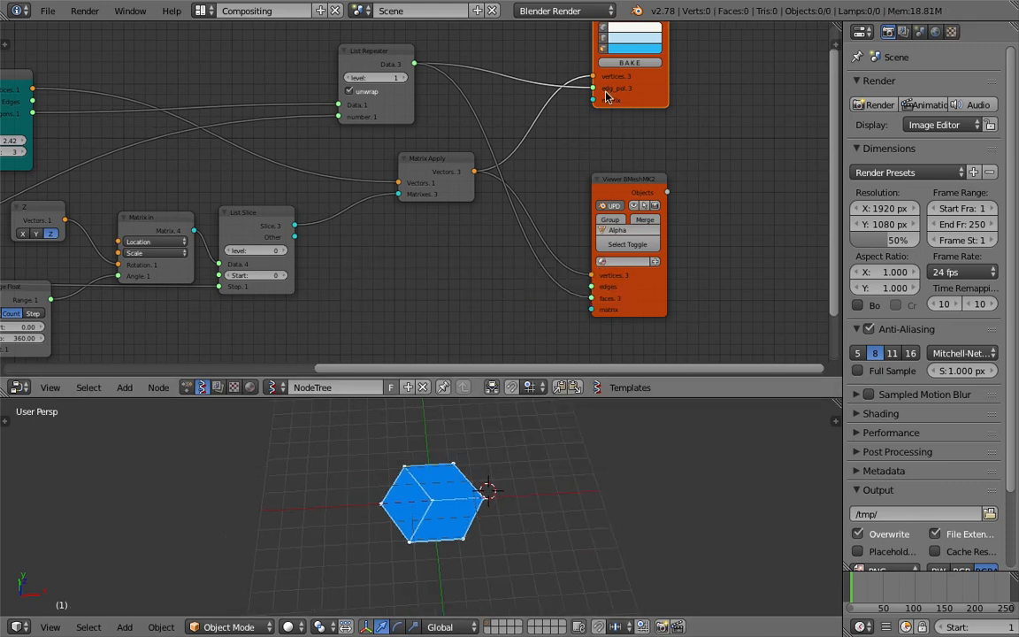
middle_drag(604, 100, 601, 133)
click(610, 49)
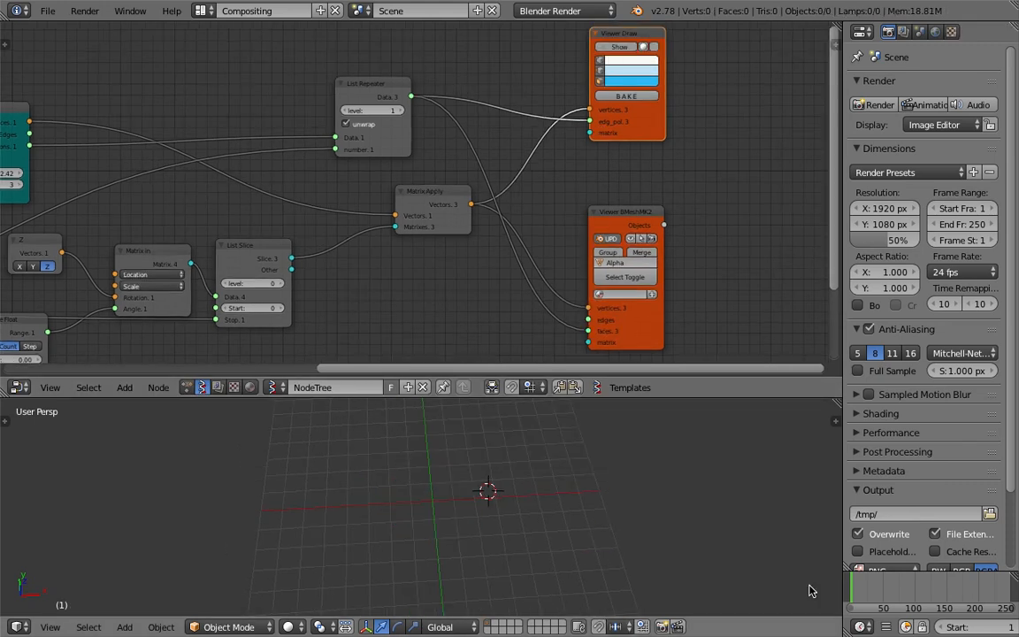
click(867, 590)
- Move the three Alpha meshes apart from each other in the 3D view
middle_drag(543, 497, 528, 498)
right_drag(473, 497, 514, 464)
right_drag(462, 532, 474, 545)
right_drag(390, 495, 289, 512)
scroll(485, 487, up, 3)
scroll(489, 489, down, 3)
middle_drag(724, 205, 684, 223)
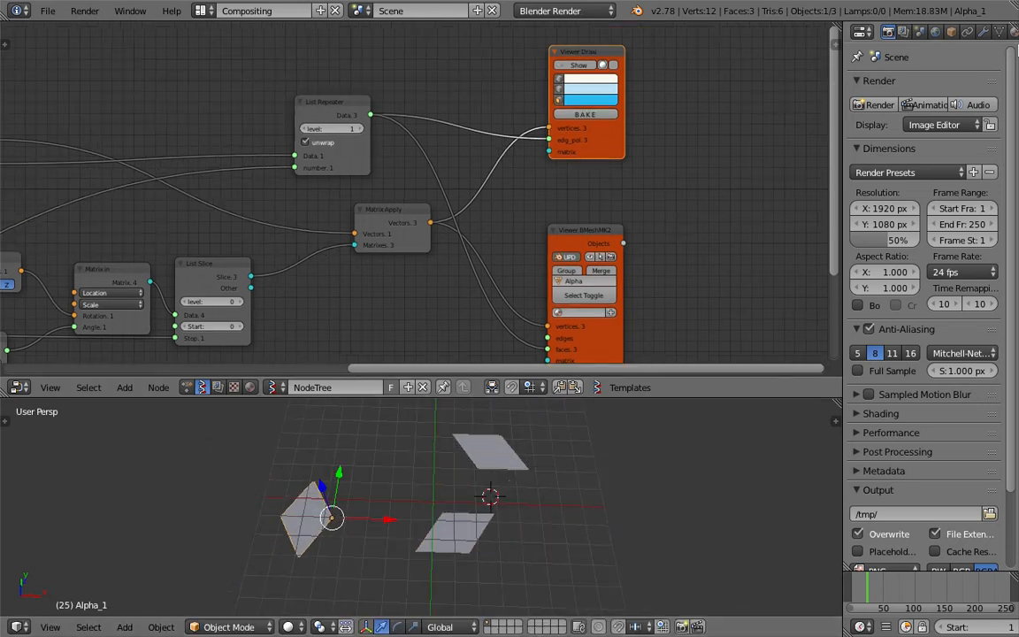
- Split the properties editor horizontally and change the upper area to an Outliner
drag(1014, 27, 992, 183)
click(862, 32)
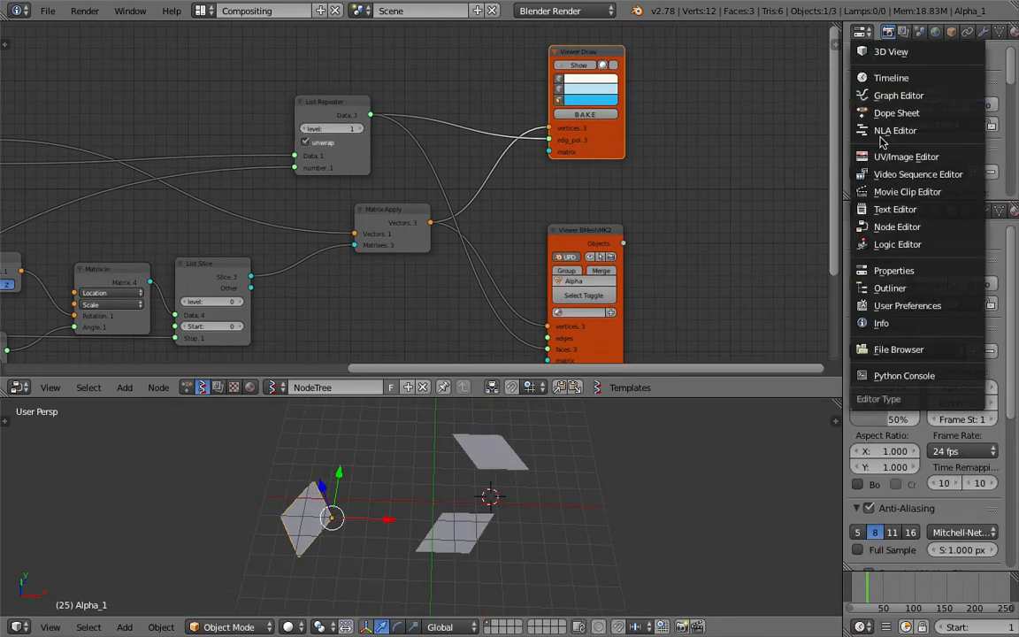
click(884, 286)
- Select Alpha_0, Alpha_1 and Alpha_2 one after another in the Outliner, and save the file
click(911, 78)
click(911, 95)
click(910, 111)
key(ctrl+s)
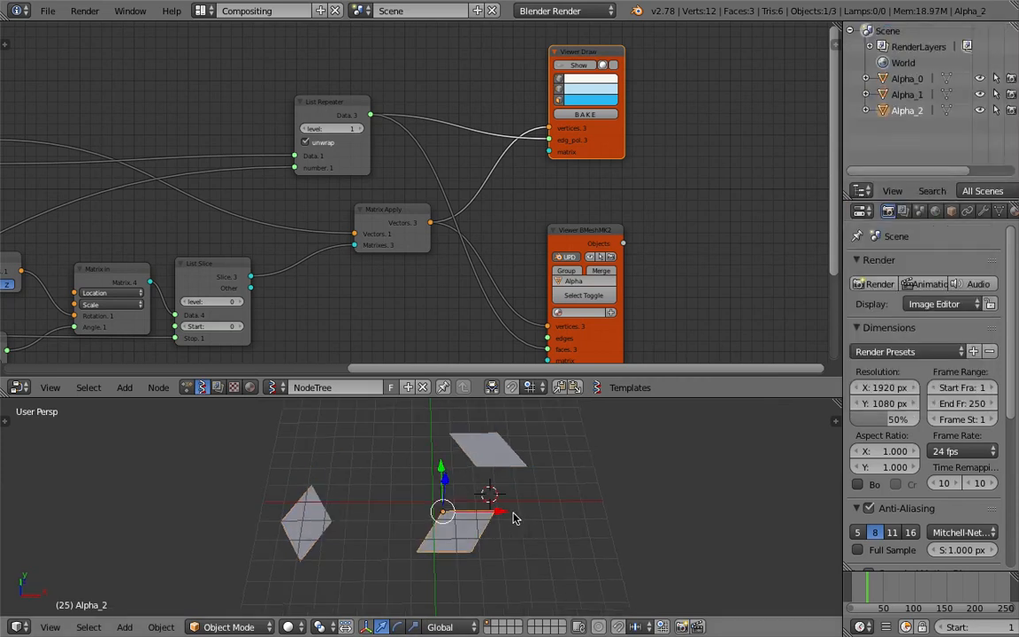
click(525, 527)
- Set the Integer node's value to 7 and save the file
shift+middle_drag(525, 525, 561, 498)
scroll(299, 268, down, 4)
middle_drag(225, 240, 503, 205)
middle_drag(254, 233, 400, 221)
scroll(401, 221, up, 2)
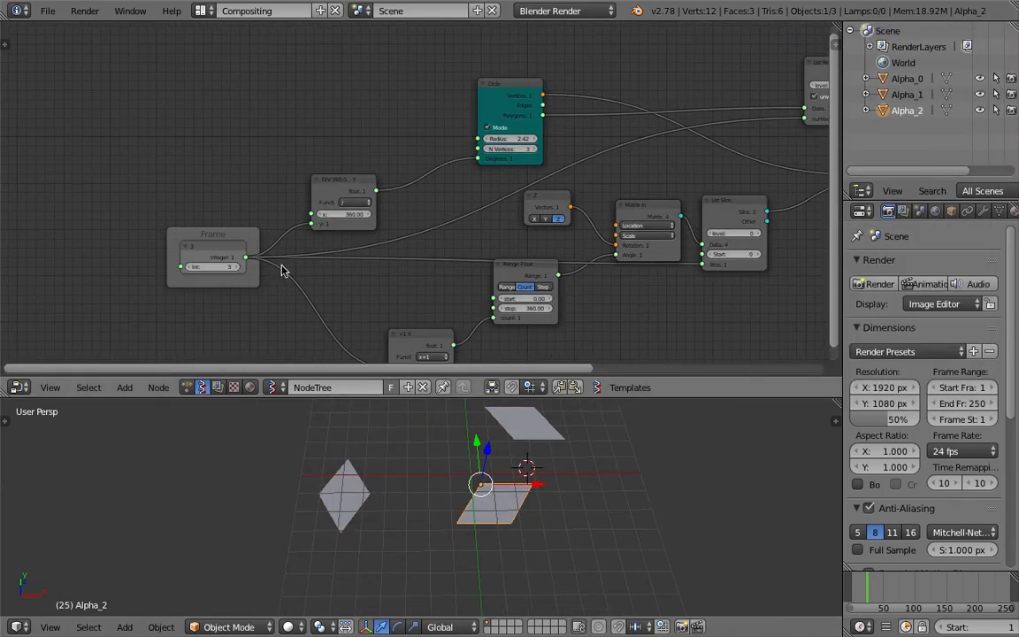
drag(212, 267, 237, 267)
scroll(555, 547, up, 2)
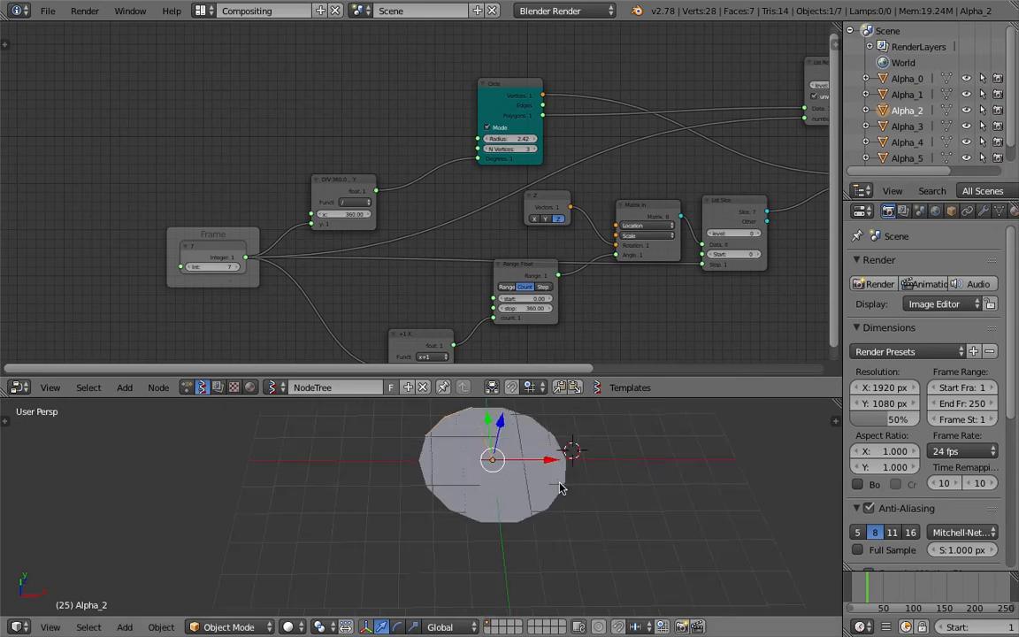
key(ctrl+s)
click(564, 489)
- Set the Integer node's value to 3 and save the file
text(3)
key(Return)
middle_drag(693, 184, 391, 218)
middle_drag(610, 169, 502, 191)
key(ctrl+s)
click(504, 189)
- Move the Viewer Draw node up and the Viewer BMeshMK2 node right to make room between them and Matrix Apply
drag(657, 150, 640, 121)
middle_drag(658, 169, 650, 161)
drag(641, 217, 738, 203)
middle_drag(604, 168, 580, 163)
- Add a Mesh Join node and link Matrix Apply Vectors to its Vertices and List Repeater Data to its PolyEdge input
key(shift+a)
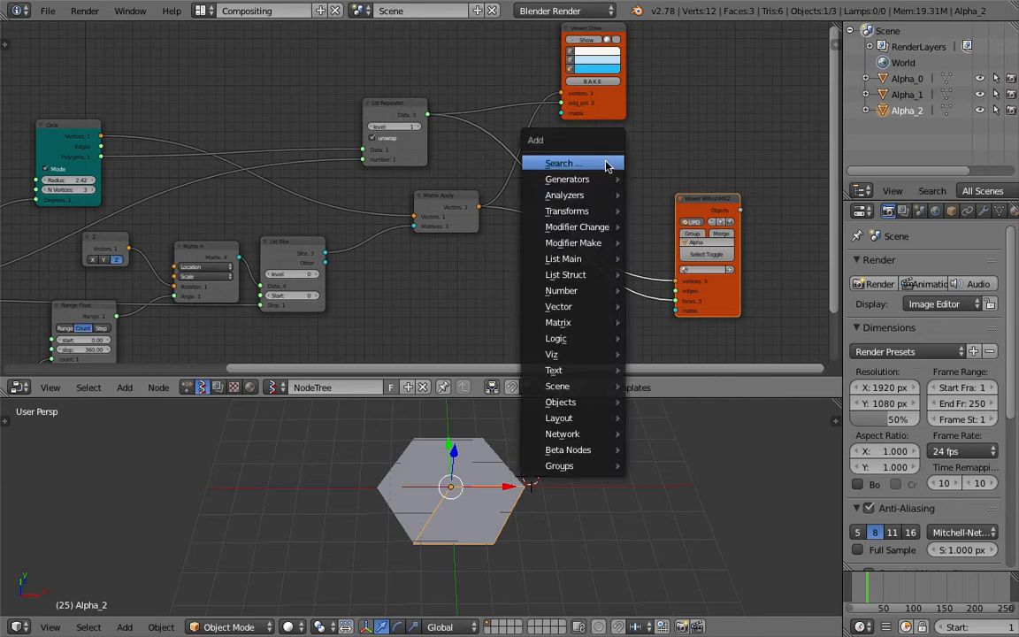
click(606, 164)
text(mesh j)
key(Return)
click(608, 167)
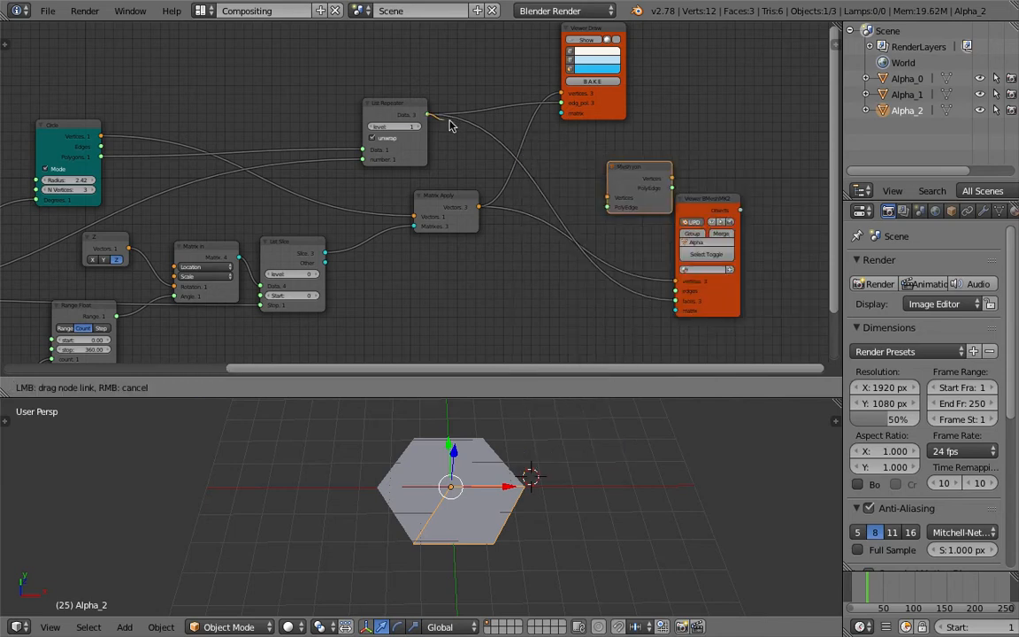
drag(471, 194, 609, 196)
drag(428, 116, 606, 208)
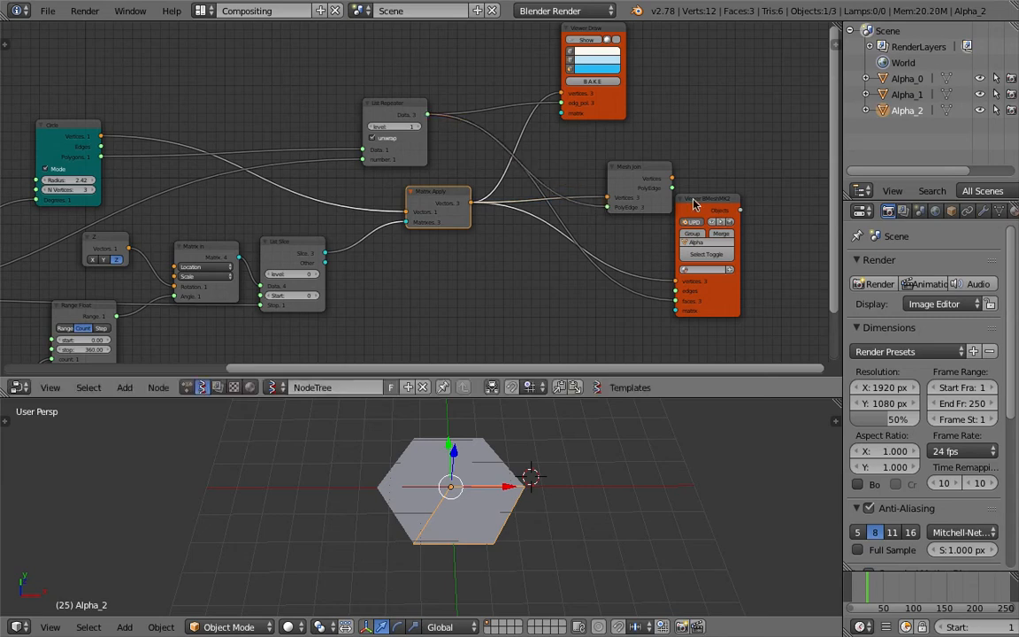
- Feed the Mesh Join outputs into the Viewer BMeshMK2 vertices and faces inputs, spacing the two nodes apart
drag(698, 199, 741, 171)
drag(671, 180, 669, 247)
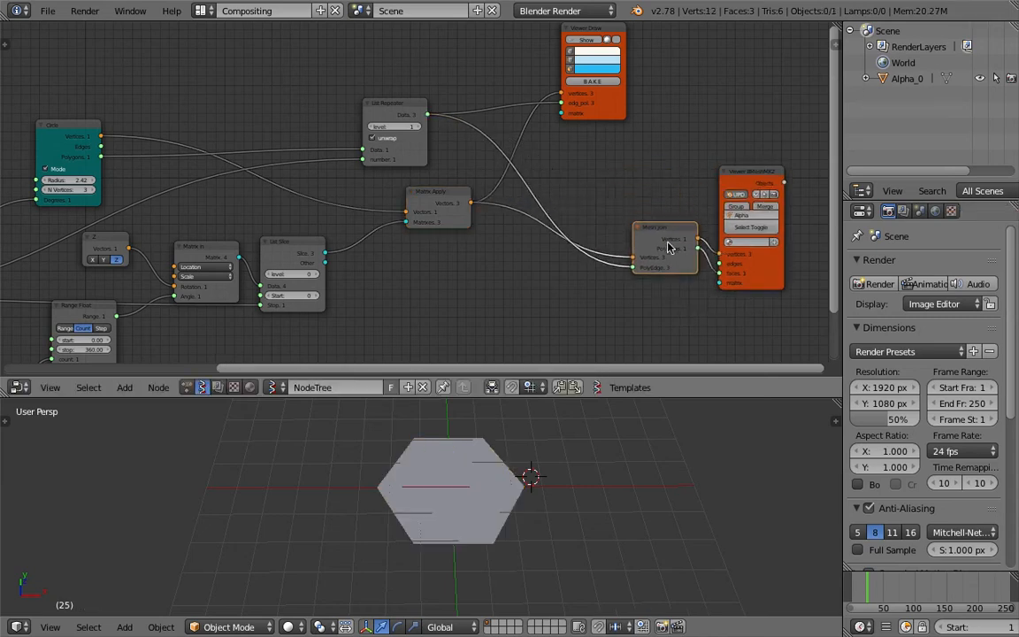
- Show the viewport in wireframe, save the file, and enter Edit Mode on the joined mesh
right_click(480, 502)
key(z)
key(g)
right_click(507, 487)
shift+middle_drag(486, 485, 442, 498)
scroll(453, 498, up, 2)
key(ctrl+s)
click(442, 498)
key(Tab)
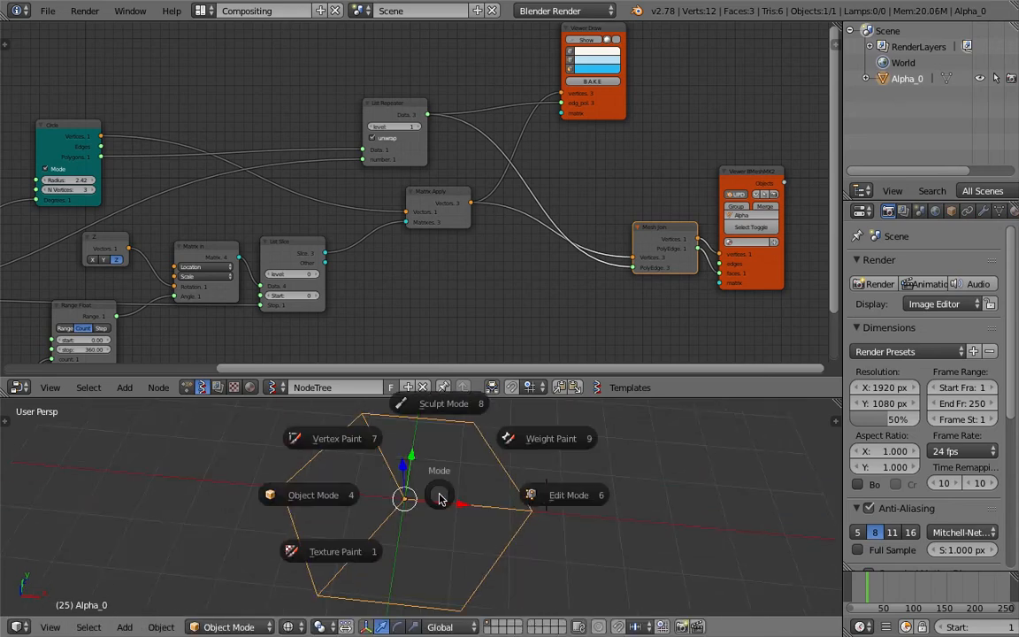
click(482, 489)
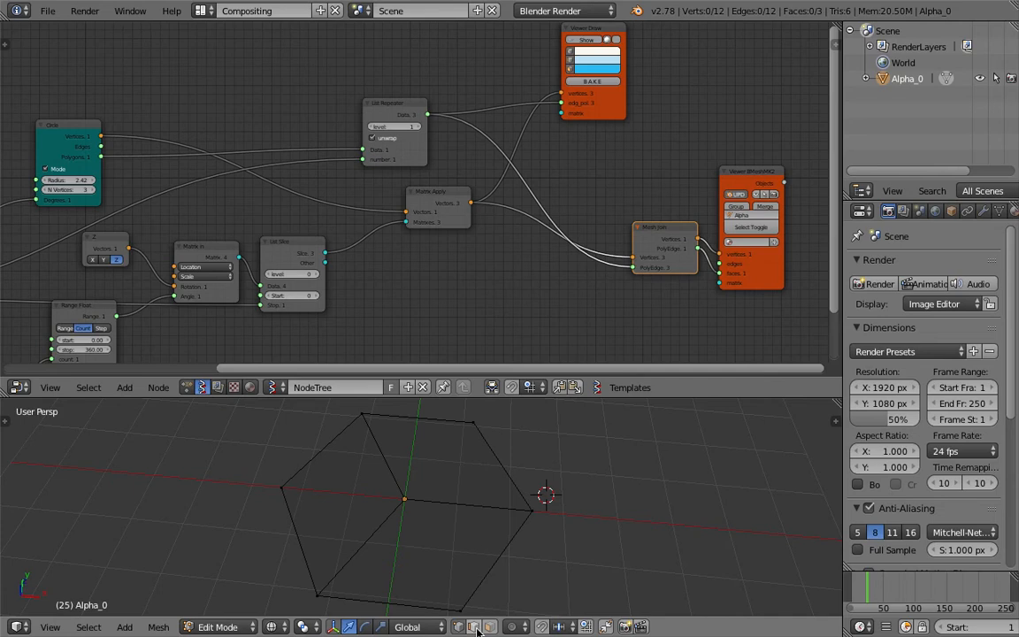
- Try moving two parts of the mesh in Edit Mode and the whole object in Object Mode
right_click(444, 470)
key(g)
click(516, 435)
right_click(450, 555)
key(g)
click(468, 590)
key(Tab)
click(352, 543)
scroll(422, 520, down, 3)
key(g)
click(414, 500)
- Move the timeline to frame 38 so the node tree regenerates the mesh, and save the file
key(ctrl+s)
key(Return)
click(875, 587)
middle_drag(531, 495, 497, 516)
key(ctrl+s)
key(Return)
scroll(497, 489, down, 1)
key(ctrl+s)
key(Return)
middle_drag(413, 448, 500, 450)
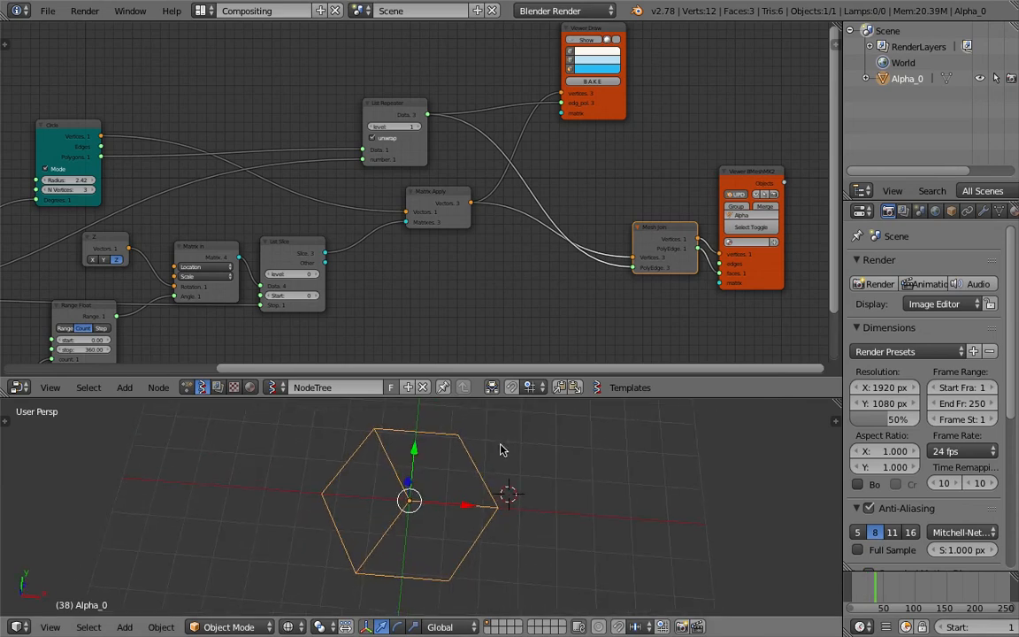
- Move the Mesh Join node up and closer to Matrix Apply, and bring the Viewer BMeshMK2 node nearer to it
middle_drag(644, 291, 489, 286)
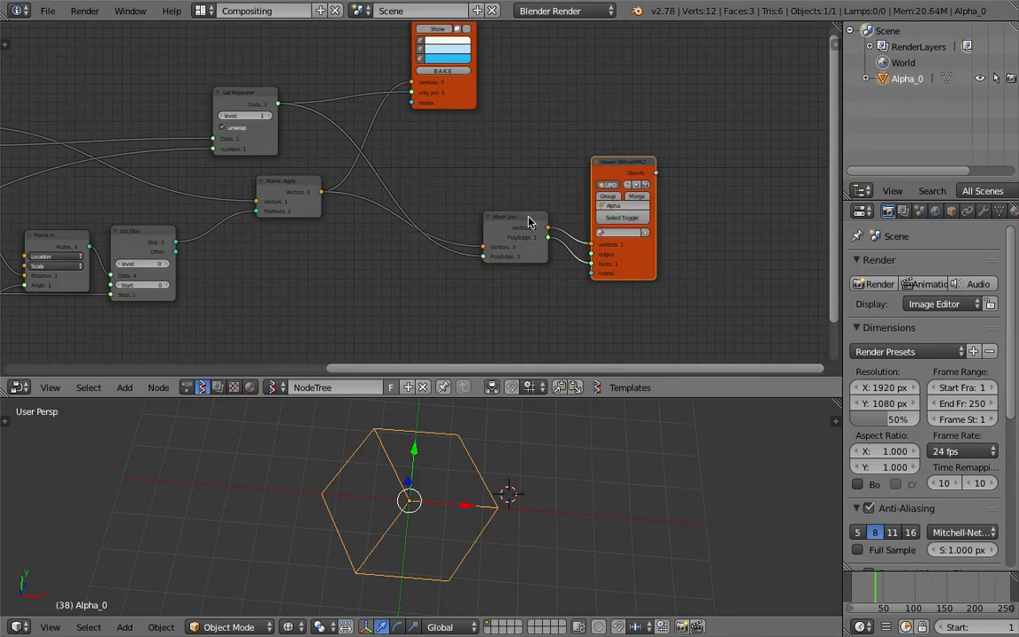
drag(532, 220, 480, 178)
drag(607, 163, 572, 159)
middle_drag(513, 134, 445, 129)
- Save the project as a new version named sv_flat_3dCube_003.blend
click(60, 14)
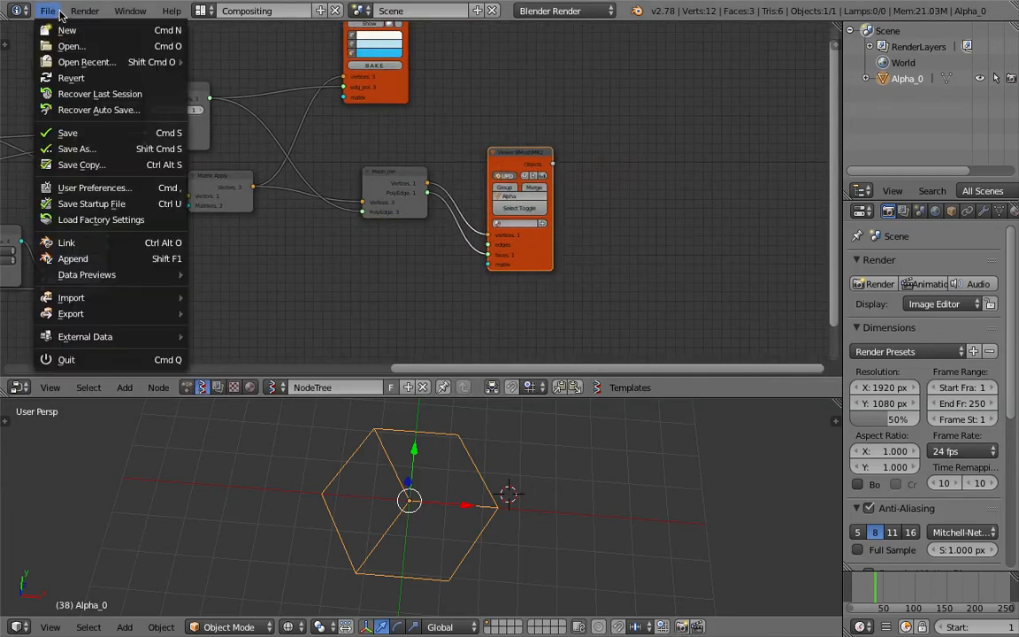
click(111, 146)
click(902, 70)
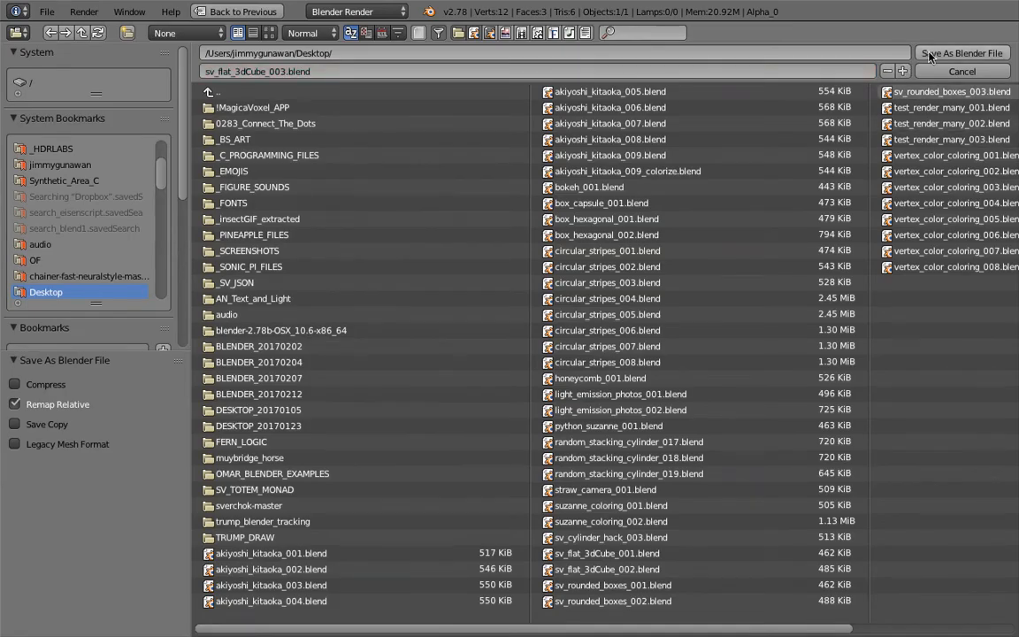
click(928, 53)
- Add a Vertex color new node beside the Viewer BMeshMK2 node and save the file
middle_drag(688, 144, 540, 149)
scroll(542, 154, up, 2)
key(space)
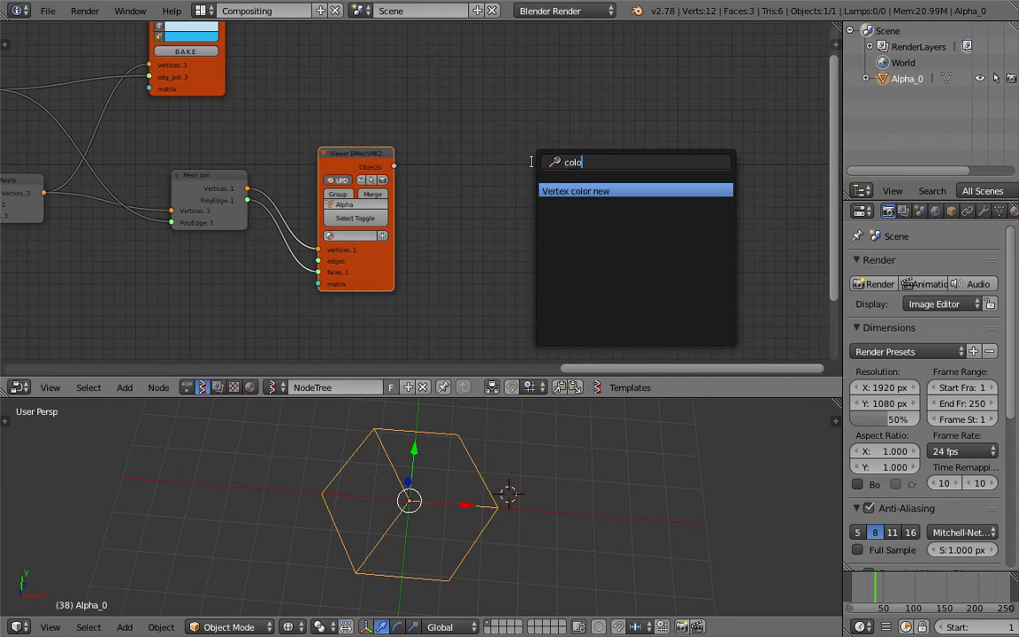
key(Return)
click(473, 155)
key(ctrl+s)
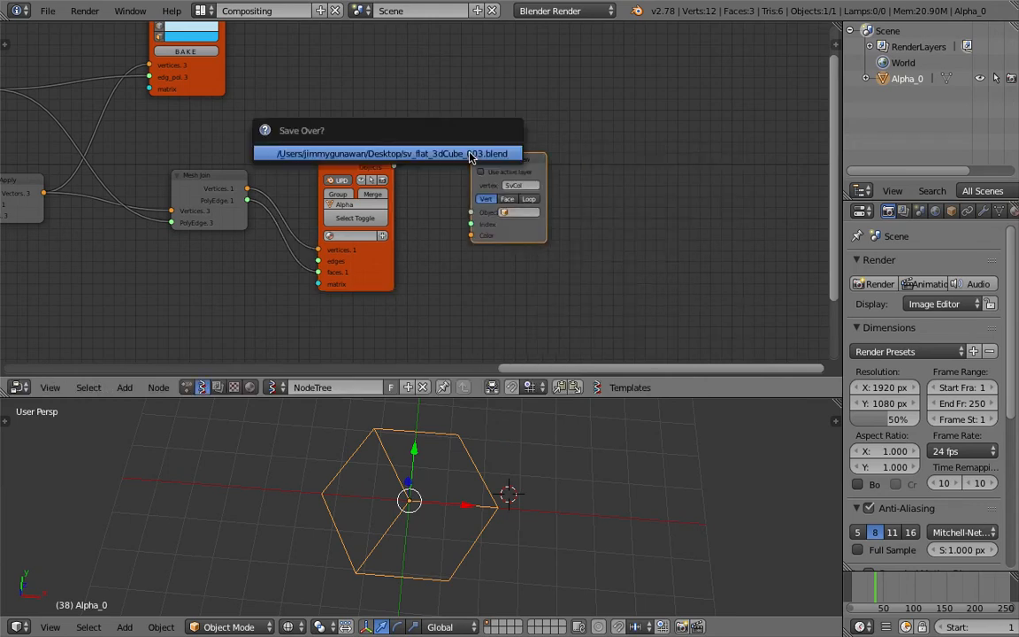
click(472, 156)
- Change the render engine to Cycles Render and return the viewport to solid shading
scroll(433, 173, up, 5)
middle_drag(377, 194, 400, 159)
scroll(391, 198, up, 3)
mouse_move(507, 496)
middle_down()
mouse_move(509, 483)
mouse_move(564, 493)
middle_up()
click(544, 11)
click(505, 63)
key(z)
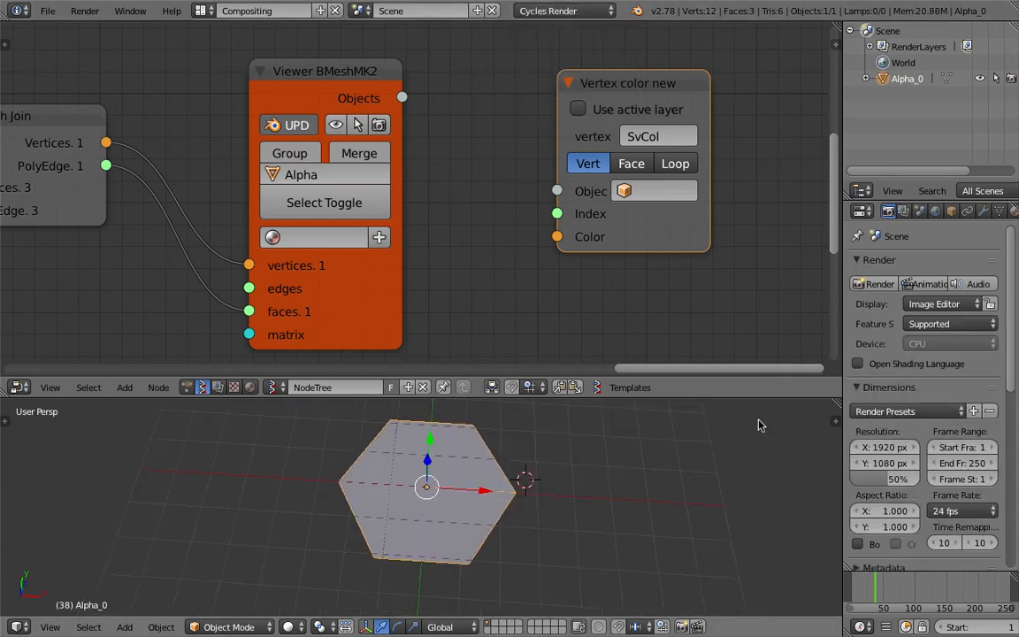
- Create a new material on Alpha_0, assign Material.001 in the Viewer BMeshMK2 node, and widen that node
click(966, 212)
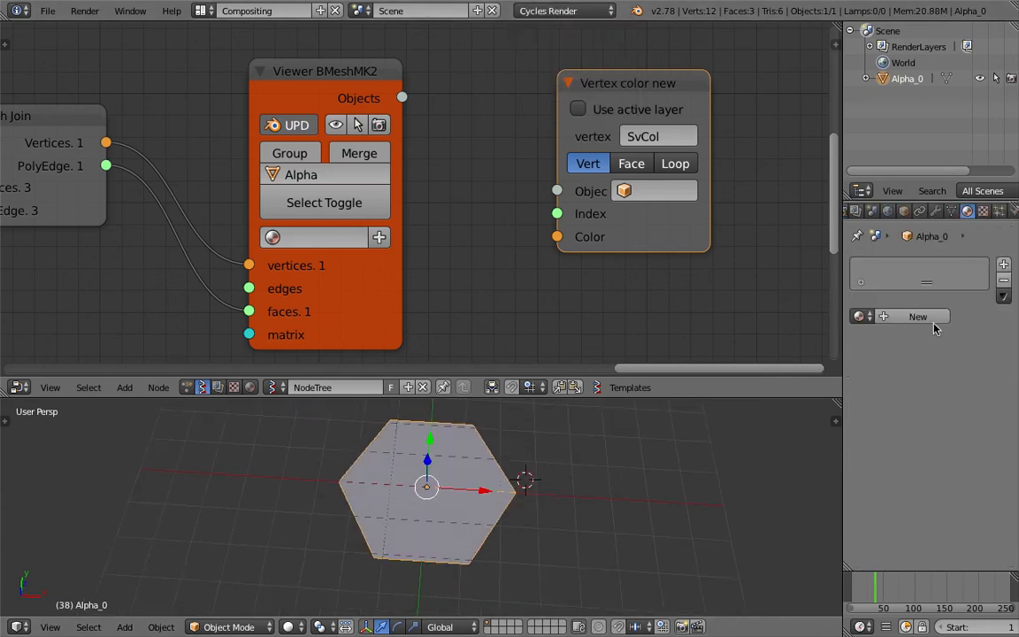
click(908, 315)
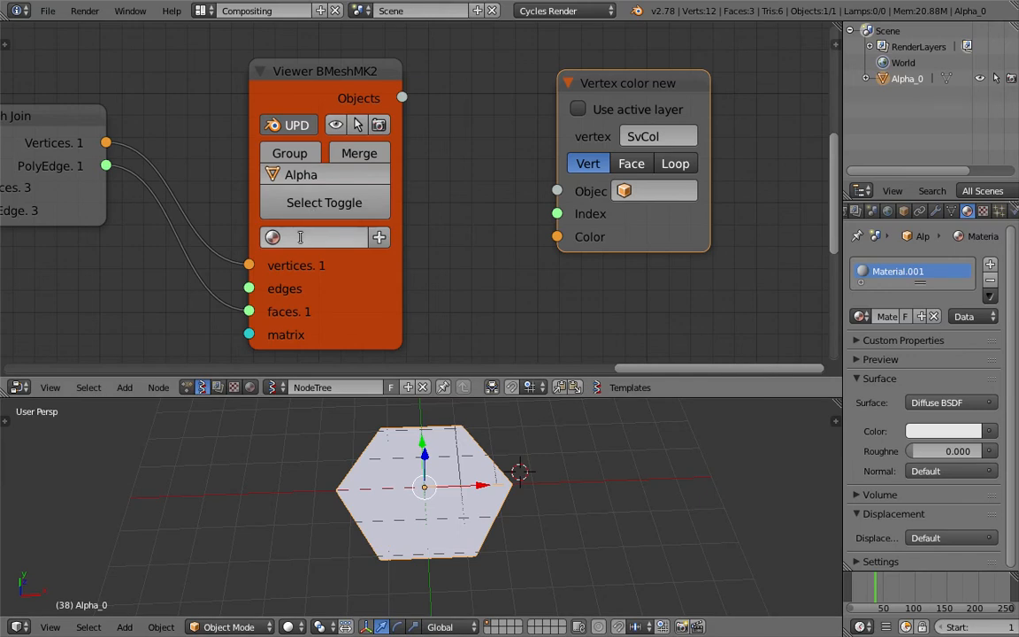
click(271, 237)
click(297, 260)
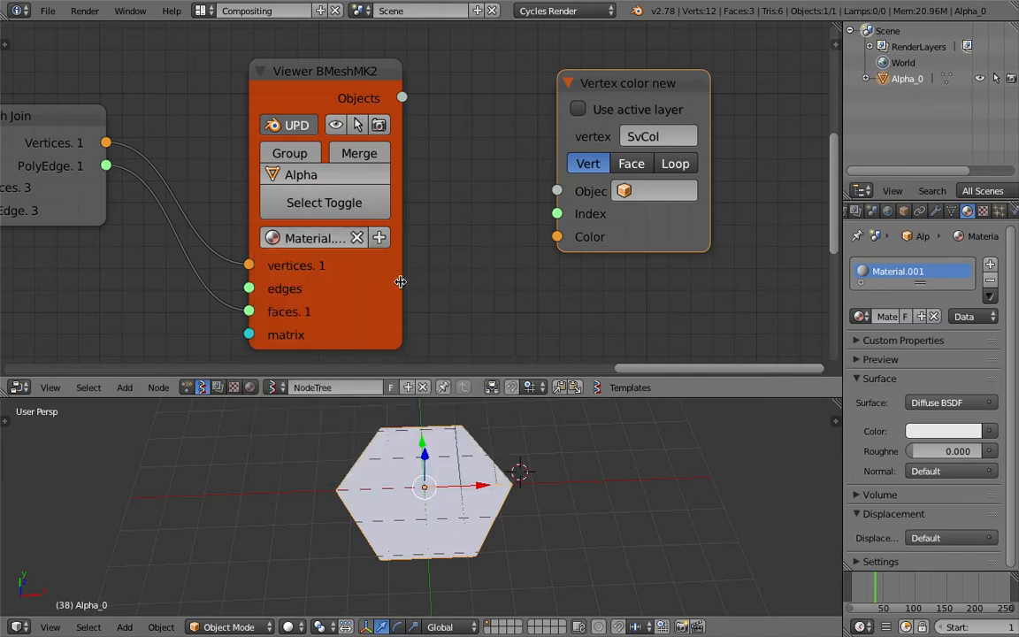
drag(401, 281, 451, 274)
middle_drag(522, 478, 535, 488)
- Link the viewer's Objects output to the Vertex color node's Object input, move that node farther away, and save
drag(453, 98, 474, 113)
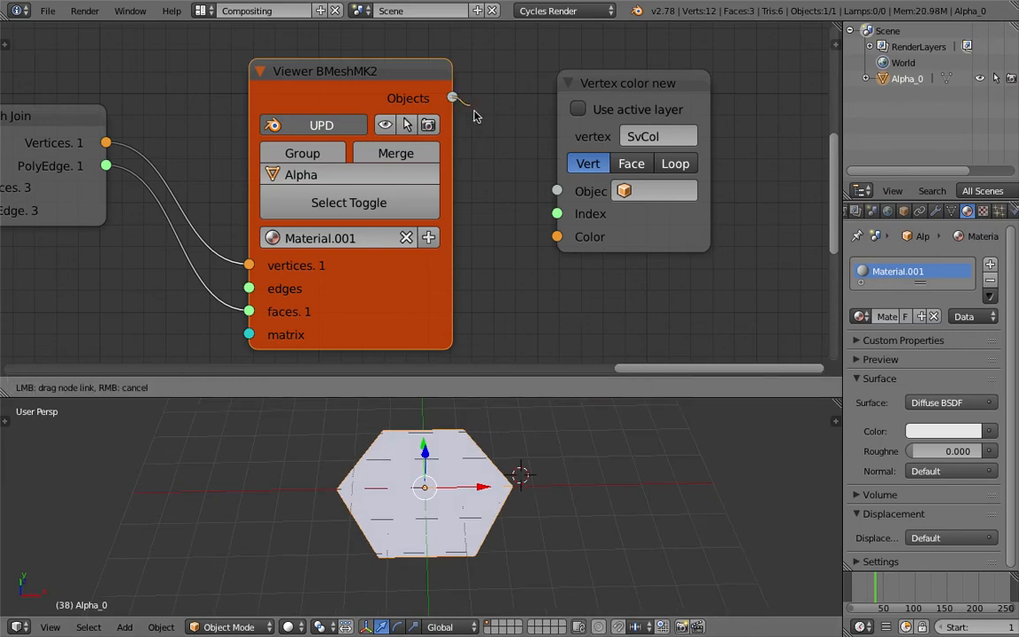
drag(550, 190, 555, 191)
drag(628, 84, 702, 85)
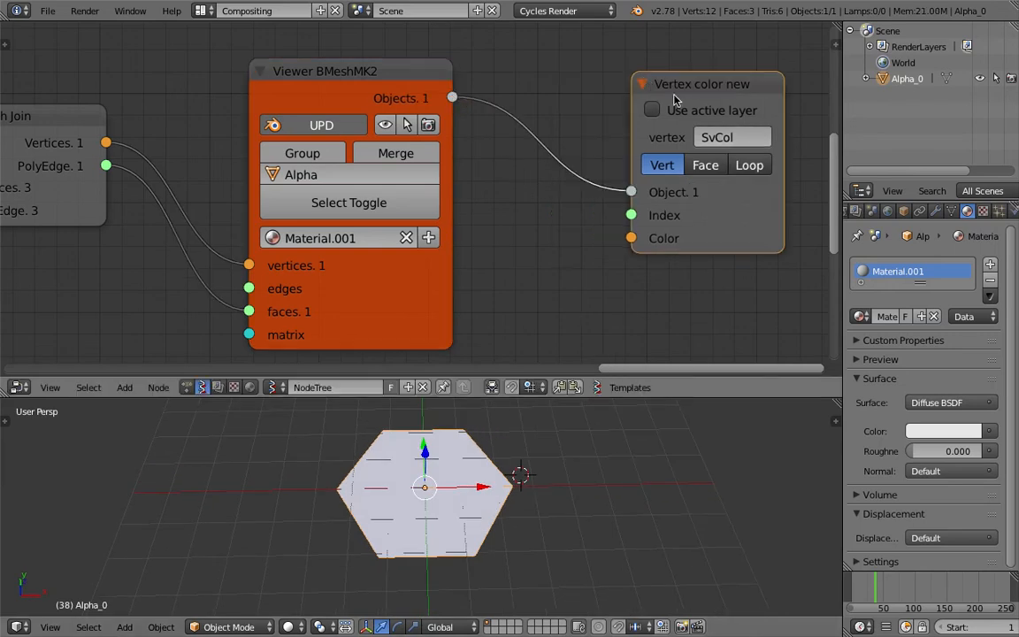
key(KP_Decimal)
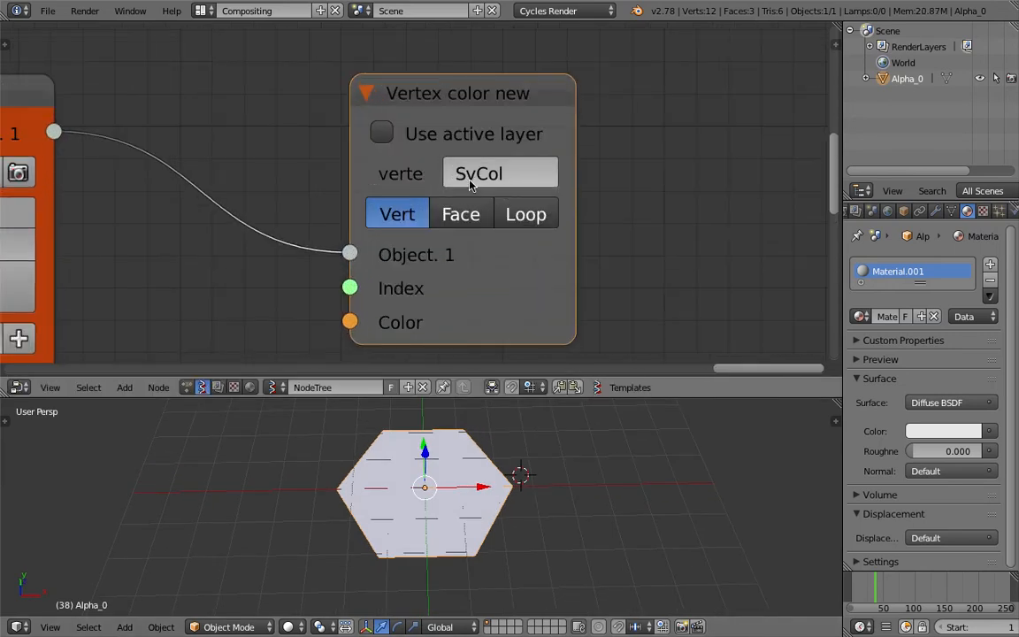
scroll(589, 210, down, 3)
middle_drag(556, 237, 639, 182)
middle_drag(601, 235, 707, 157)
key(ctrl+s)
click(707, 160)
- Add a Random Vector MK2 node below the Vertex color new node and save the file
key(alt+space)
text(random c)
key(BackSpace)
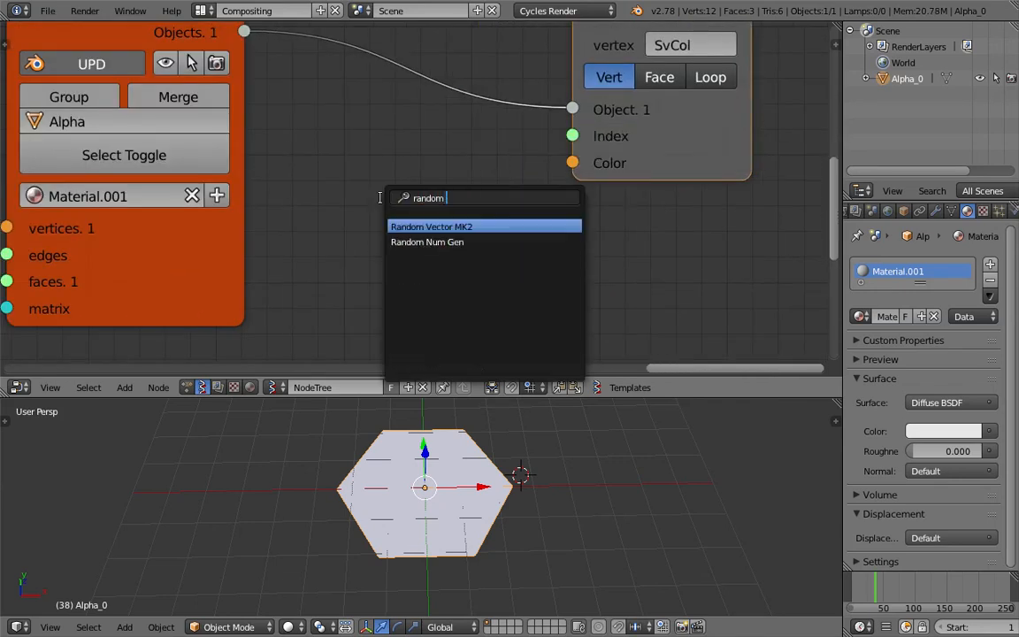
key(Return)
click(350, 202)
key(ctrl+s)
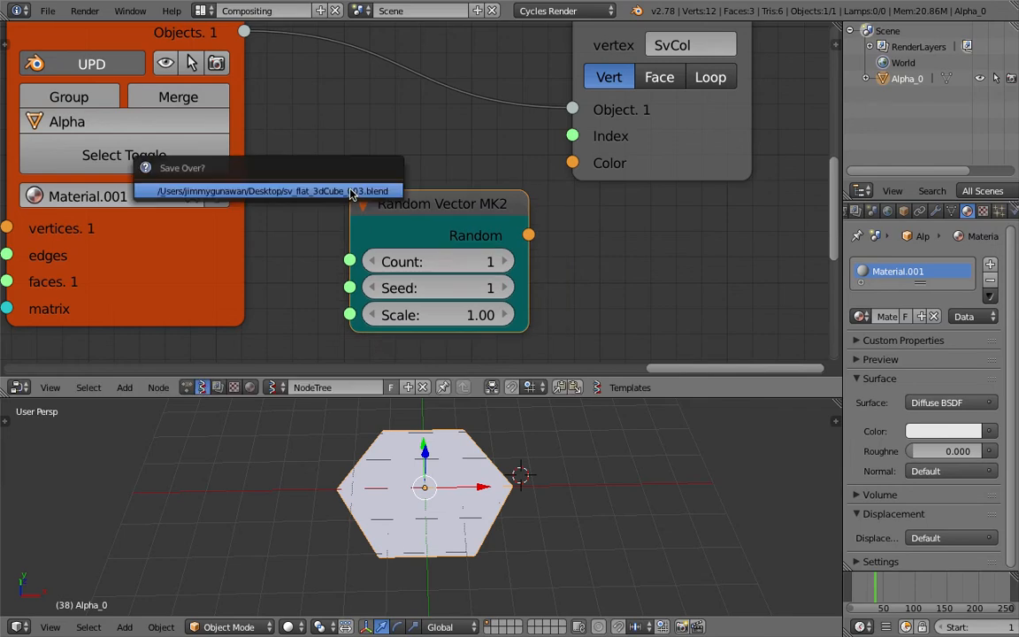
- Link the Random output to the Vertex color node's Color input, set the random count to 3, and save
drag(528, 234, 572, 163)
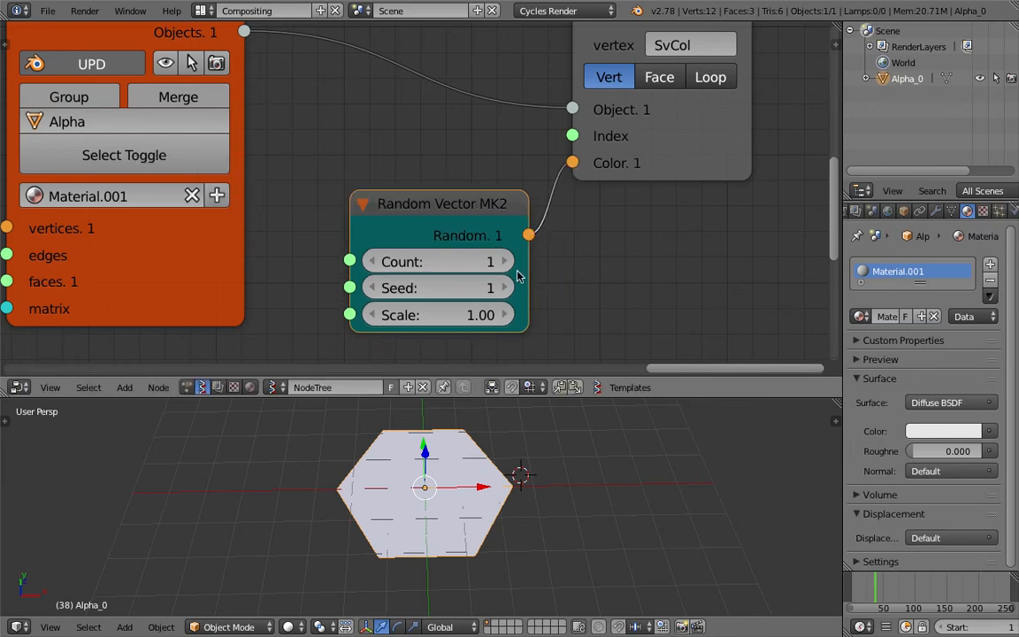
click(506, 263)
click(506, 263)
middle_drag(609, 267, 554, 262)
key(ctrl+s)
click(554, 263)
- Set the Vertex color new node to Face mode, shift it away from the random node, and save
middle_drag(609, 181, 608, 222)
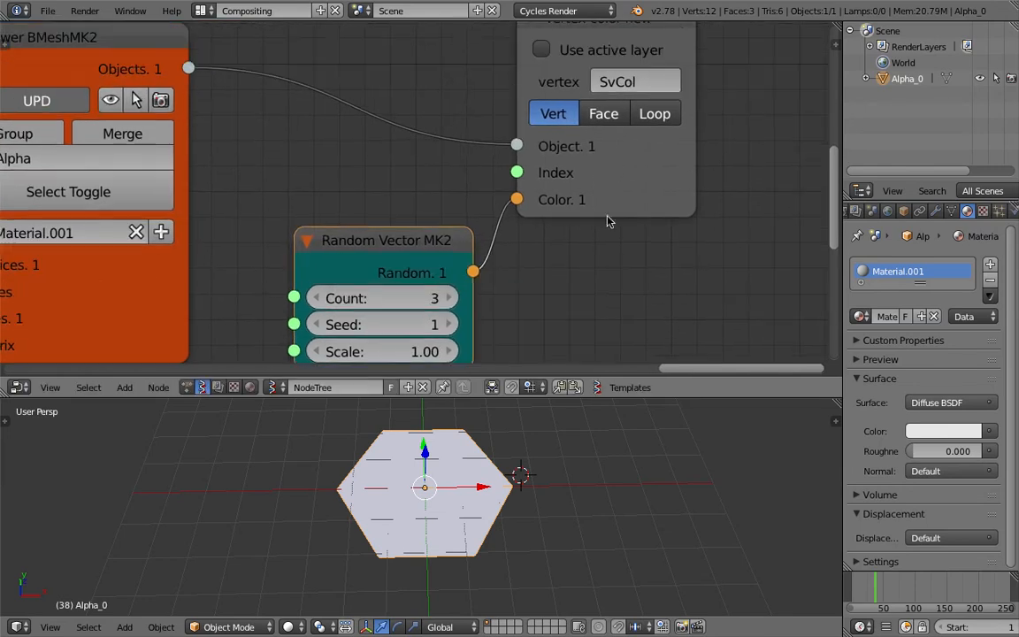
click(609, 117)
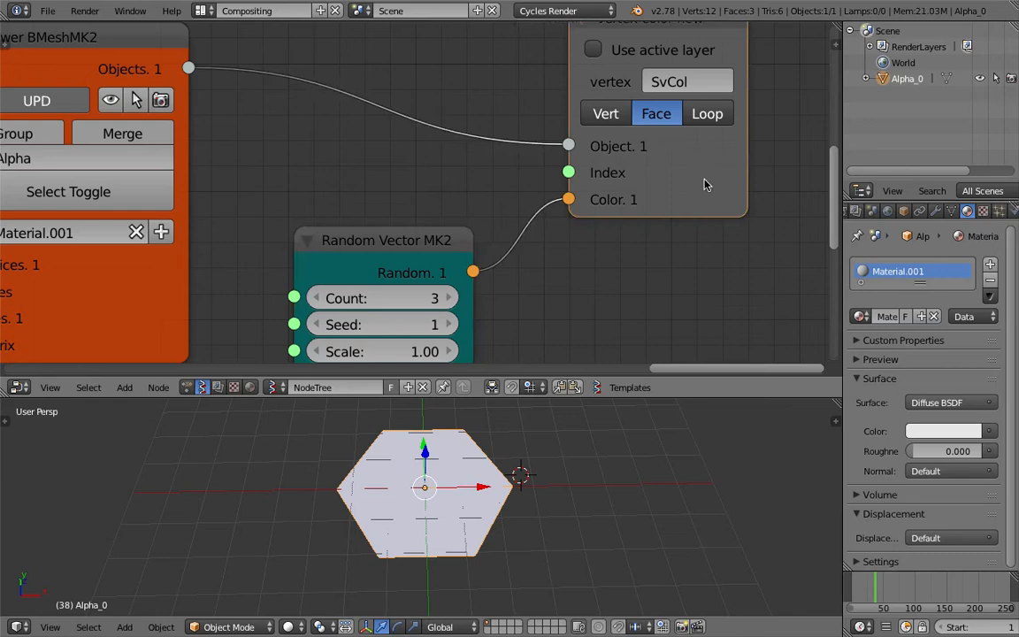
scroll(705, 186, down, 2)
key(ctrl+s)
click(660, 183)
- Enlarge the 3D view, check the mesh data for the SvCol vertex color layer, and save the file
middle_drag(538, 482, 537, 472)
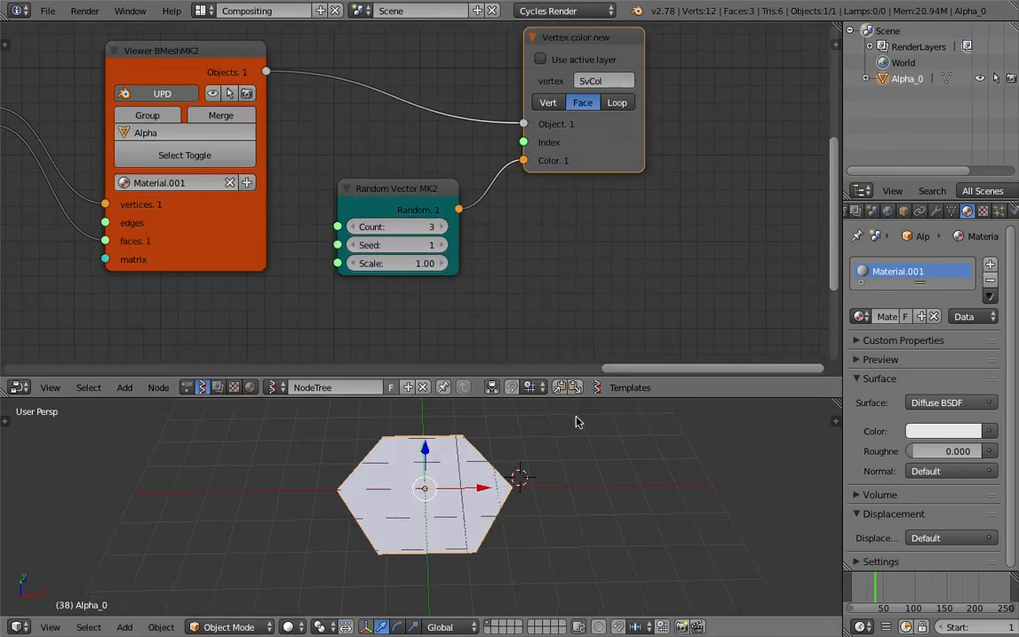
drag(575, 398, 514, 336)
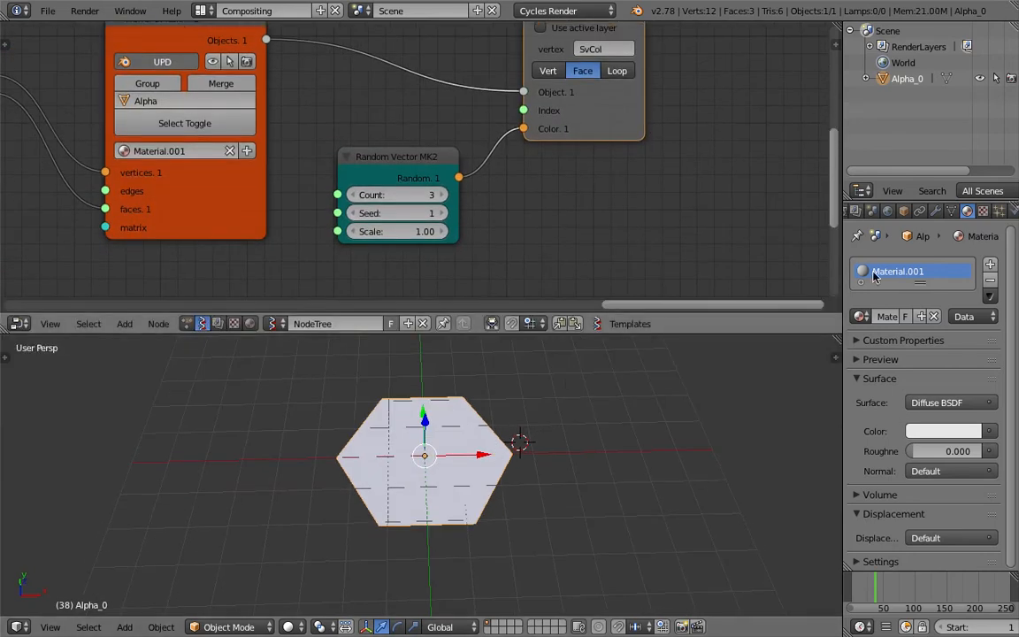
click(952, 211)
scroll(920, 449, down, 4)
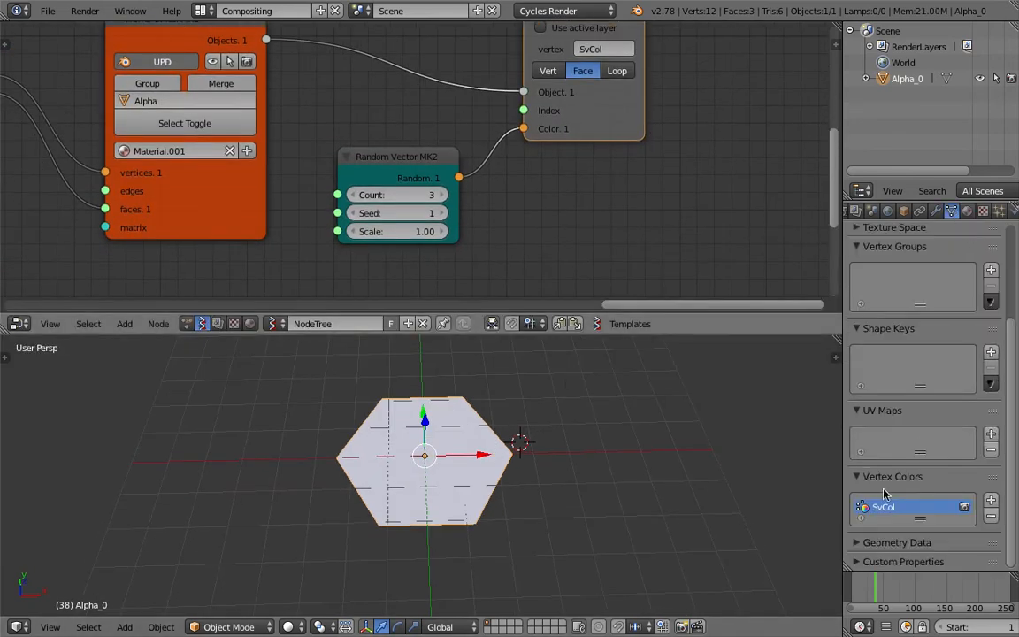
key(ctrl+s)
click(638, 456)
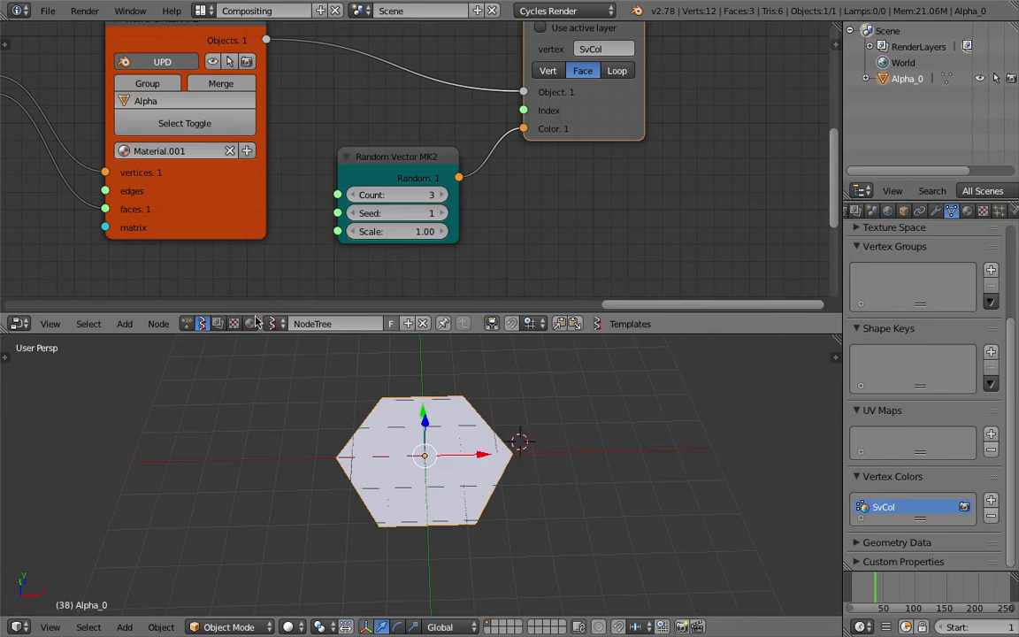
- Switch the node editor to the shader nodes of Material.001 and bring the Diffuse BSDF node into view
click(251, 323)
middle_drag(295, 177, 386, 214)
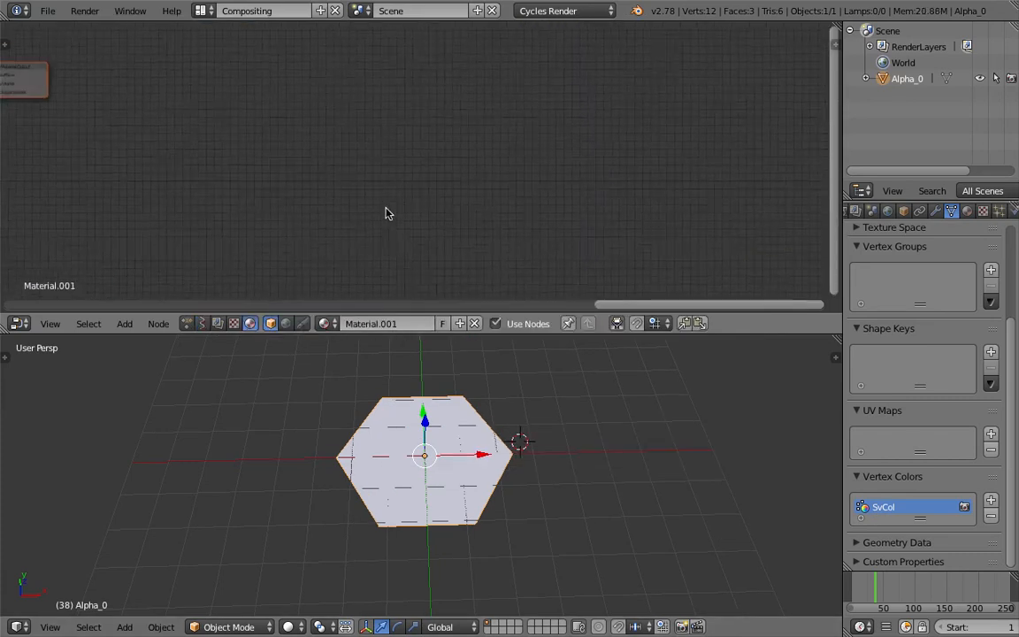
scroll(387, 214, down, 8)
scroll(239, 175, up, 8)
middle_drag(238, 175, 509, 207)
scroll(628, 222, up, 4)
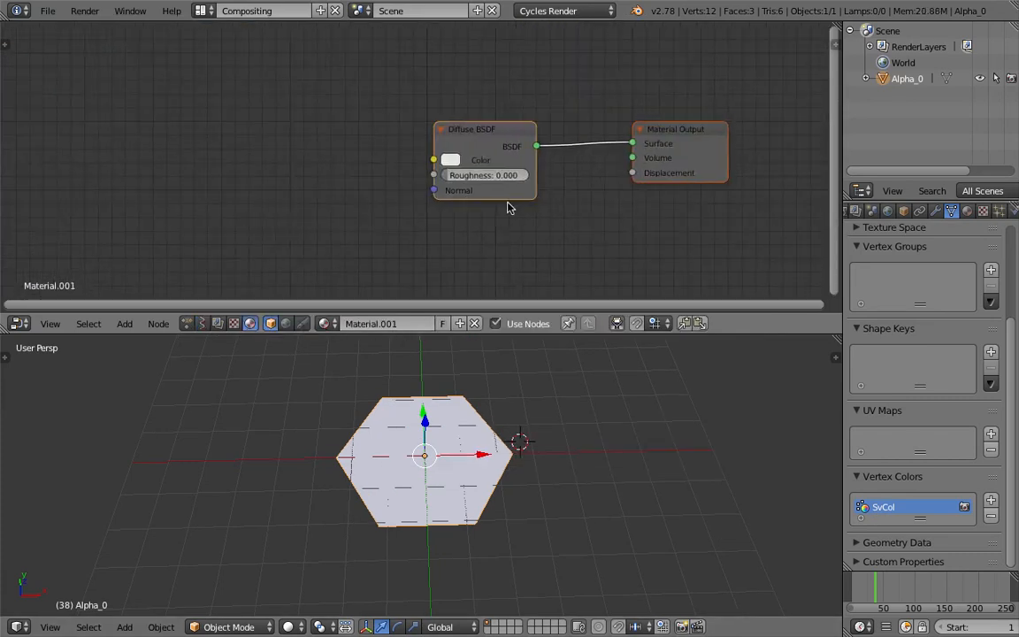
- Add an Attribute node named SvCol, link its Color to the Diffuse BSDF color, and place it beside that shader
key(shift+a)
click(269, 143)
text(att)
key(Return)
click(271, 148)
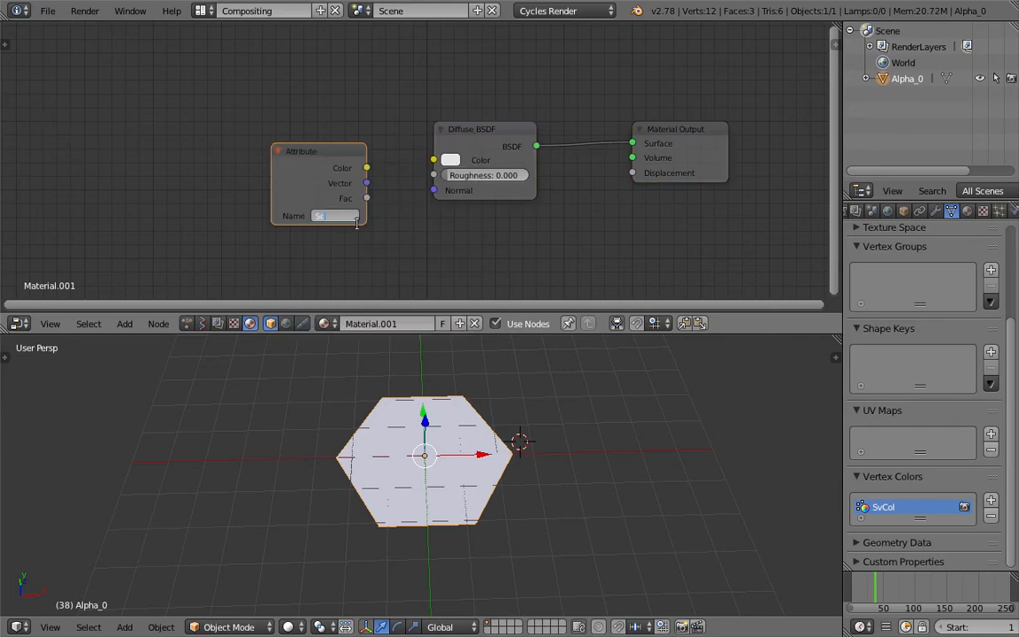
drag(369, 169, 434, 160)
drag(343, 155, 370, 132)
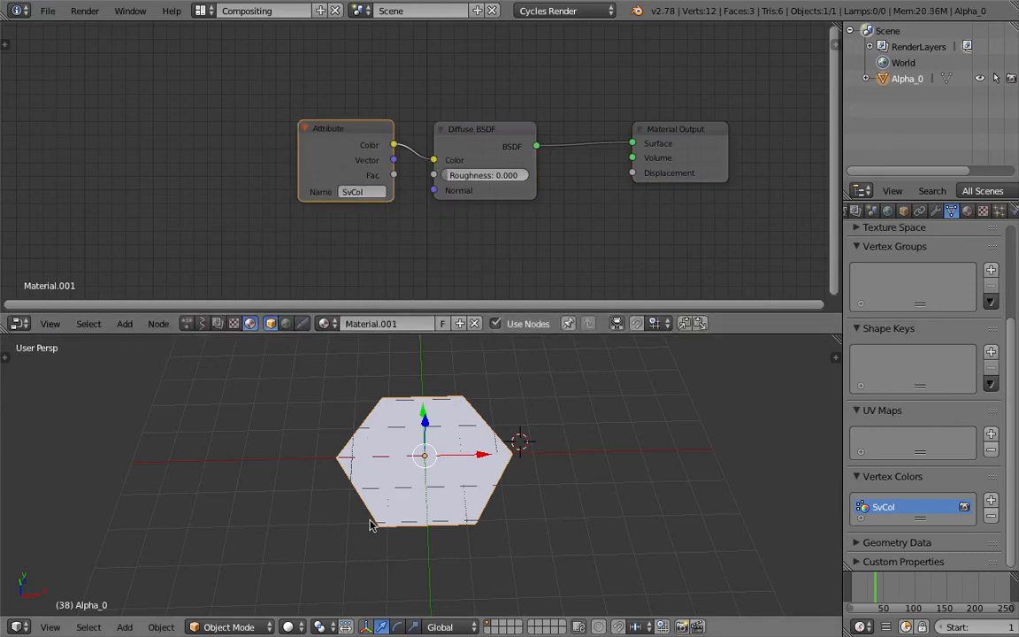
- Set the 3D view's shading to Material to preview the vertex colors on the mesh
click(300, 626)
click(329, 537)
middle_drag(373, 537, 378, 536)
click(300, 626)
click(314, 541)
scroll(495, 507, up, 1)
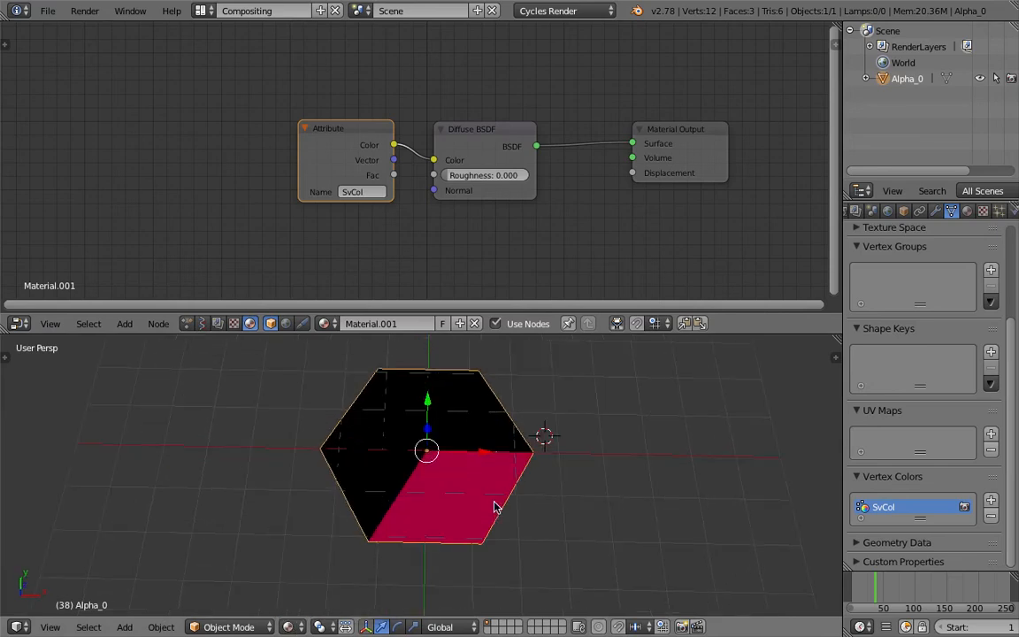
- Check the Blender version and build date on the splash screen
click(172, 10)
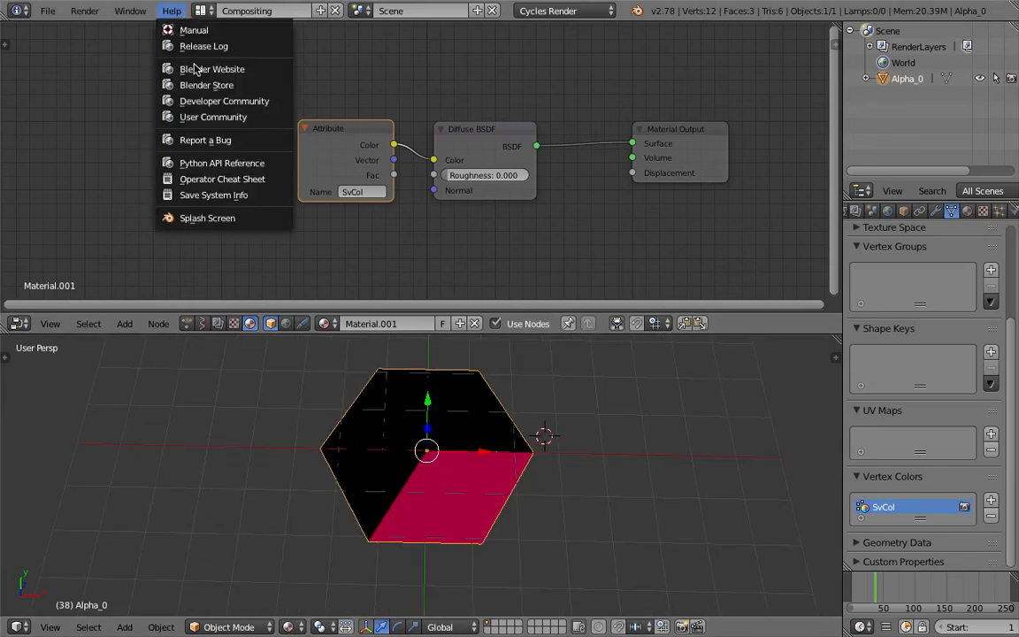
click(209, 220)
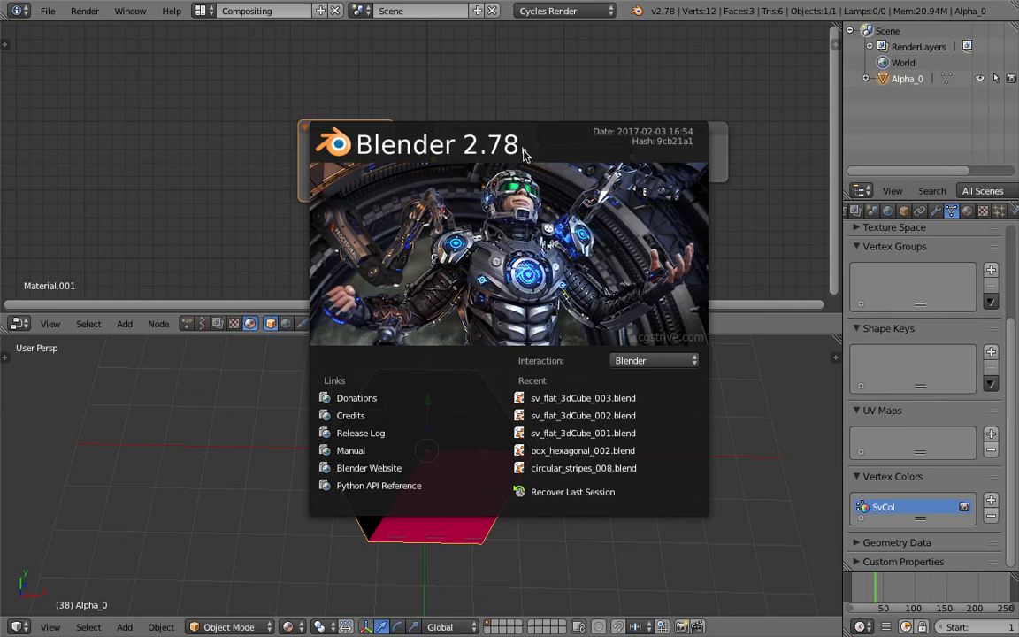
click(781, 281)
middle_drag(555, 467, 503, 492)
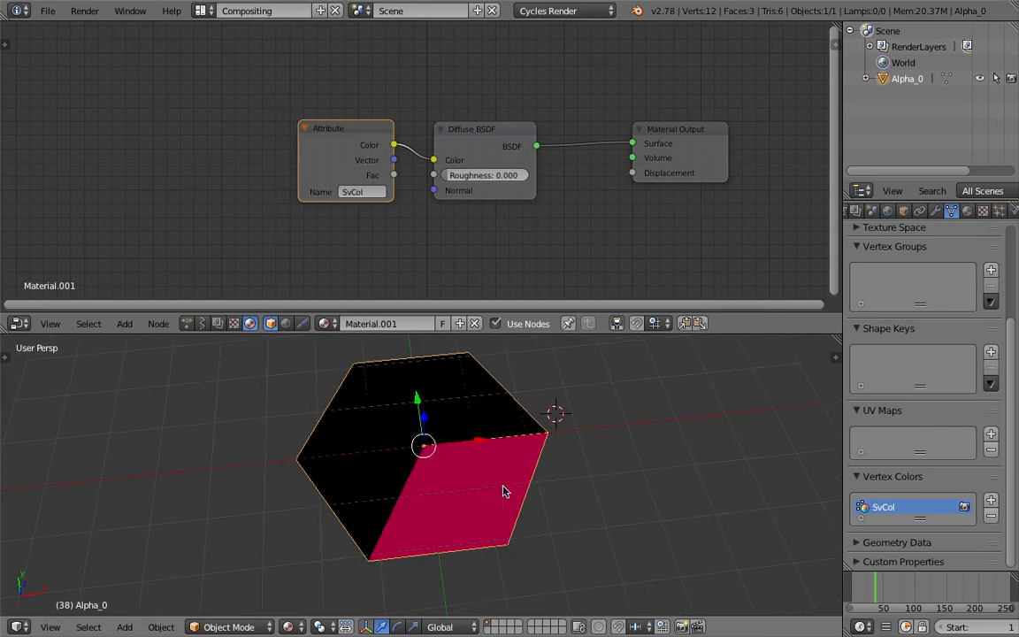
middle_drag(352, 431, 354, 350)
middle_drag(359, 195, 296, 195)
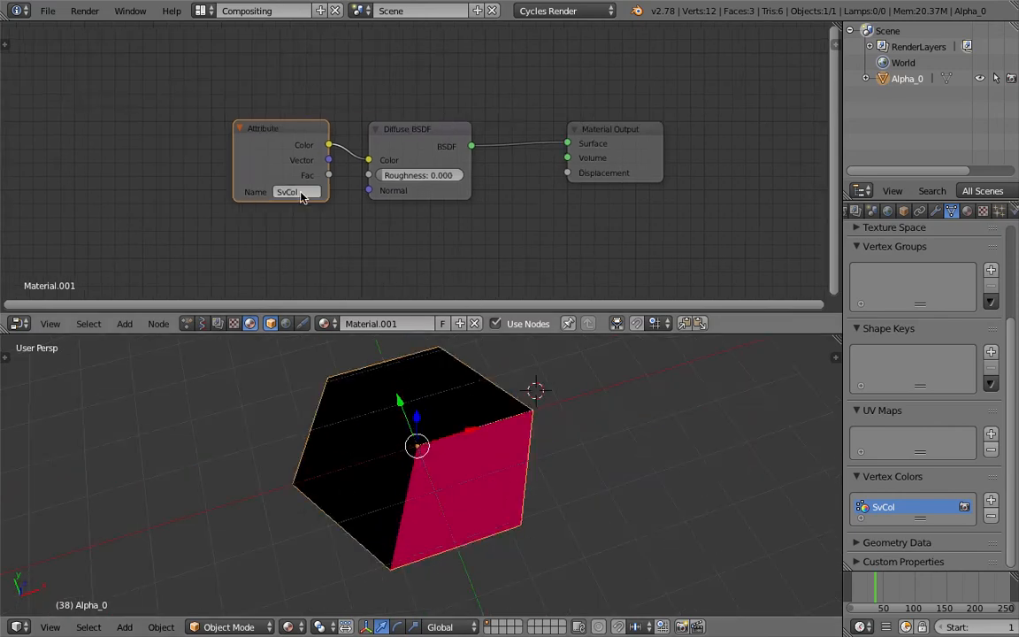
scroll(279, 205, up, 1)
middle_drag(528, 480, 433, 411)
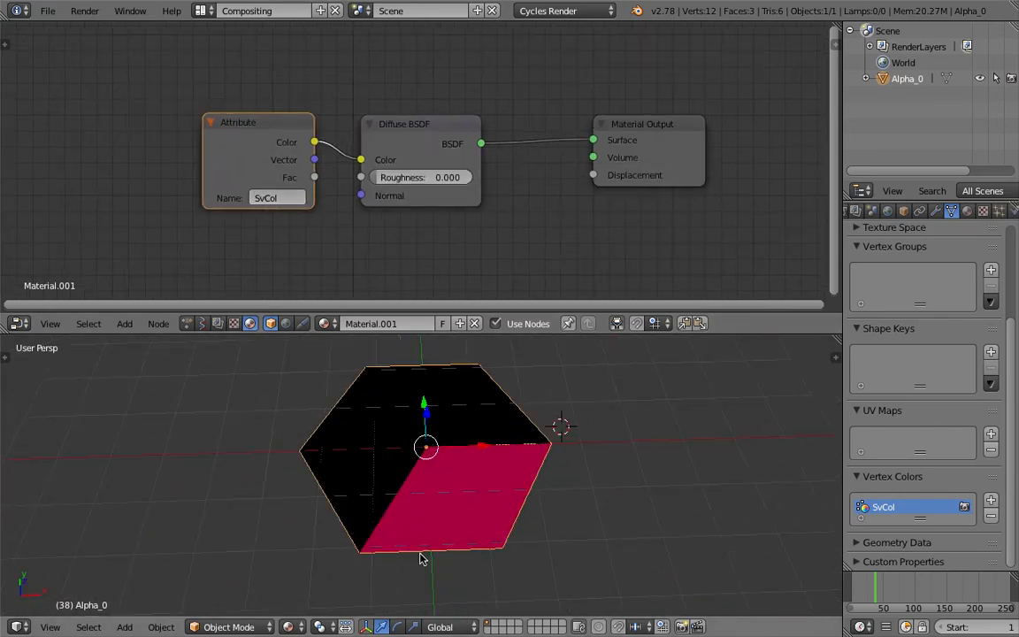
- Paint a test vertex-color stroke on the mesh's upper face in Vertex Paint mode and return to Object Mode
click(229, 627)
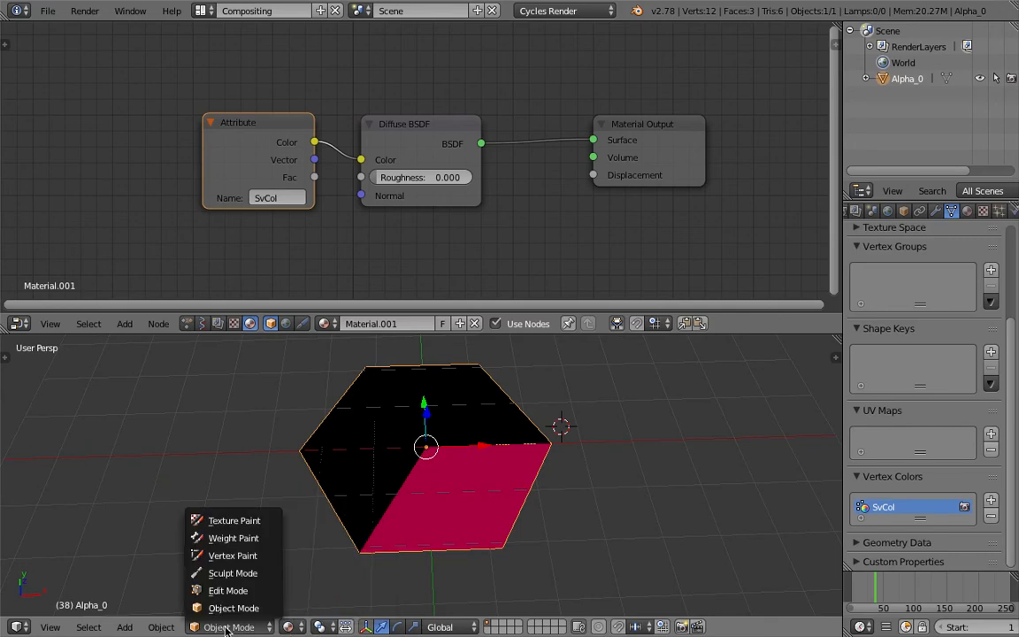
click(265, 556)
mouse_move(375, 405)
mouse_down()
mouse_move(444, 394)
mouse_move(349, 432)
mouse_up()
click(199, 626)
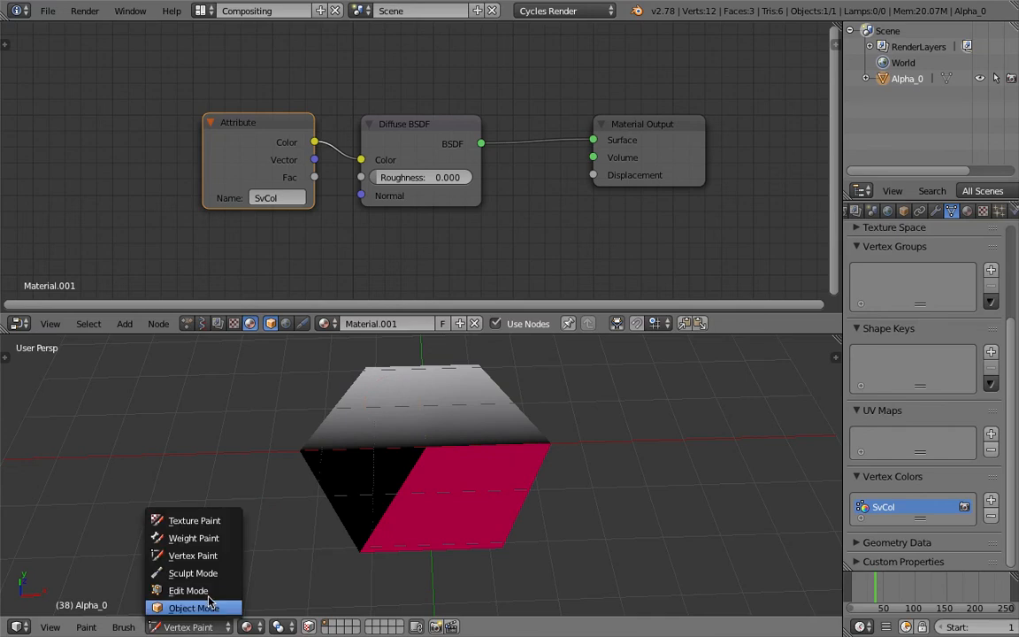
click(204, 608)
middle_drag(392, 508, 362, 485)
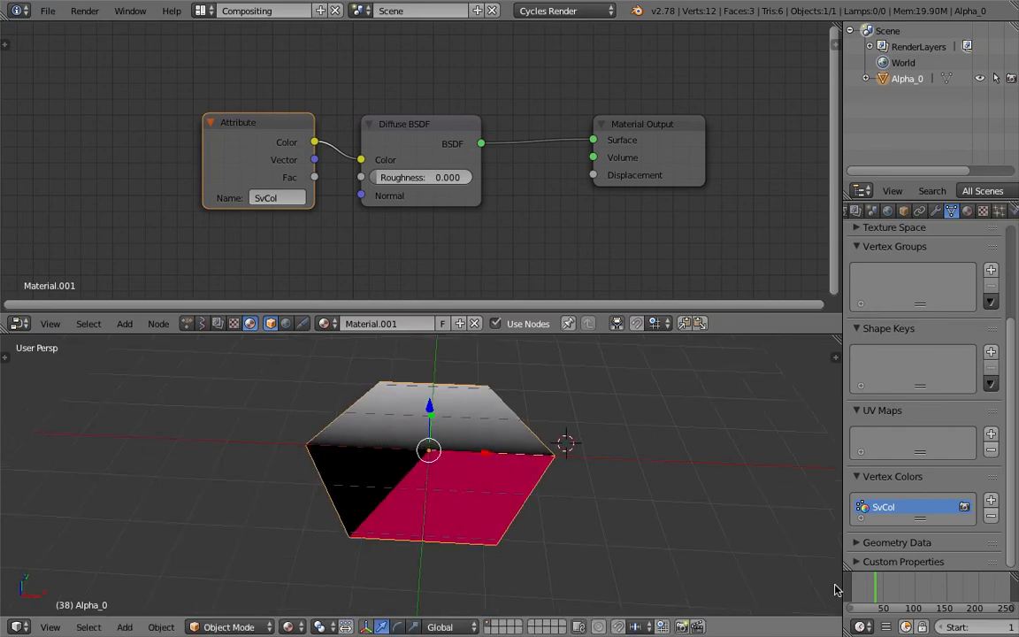
- Move the timeline to frame 44 and switch the node editor back to the Sverchok NodeTree
click(879, 590)
middle_drag(601, 433, 580, 450)
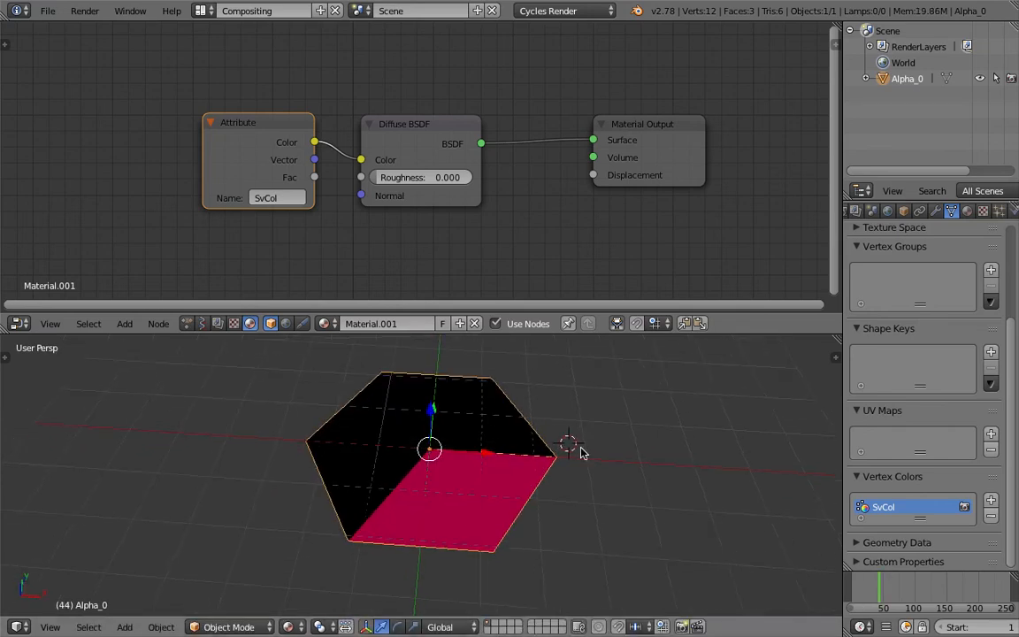
click(202, 323)
click(271, 323)
click(318, 347)
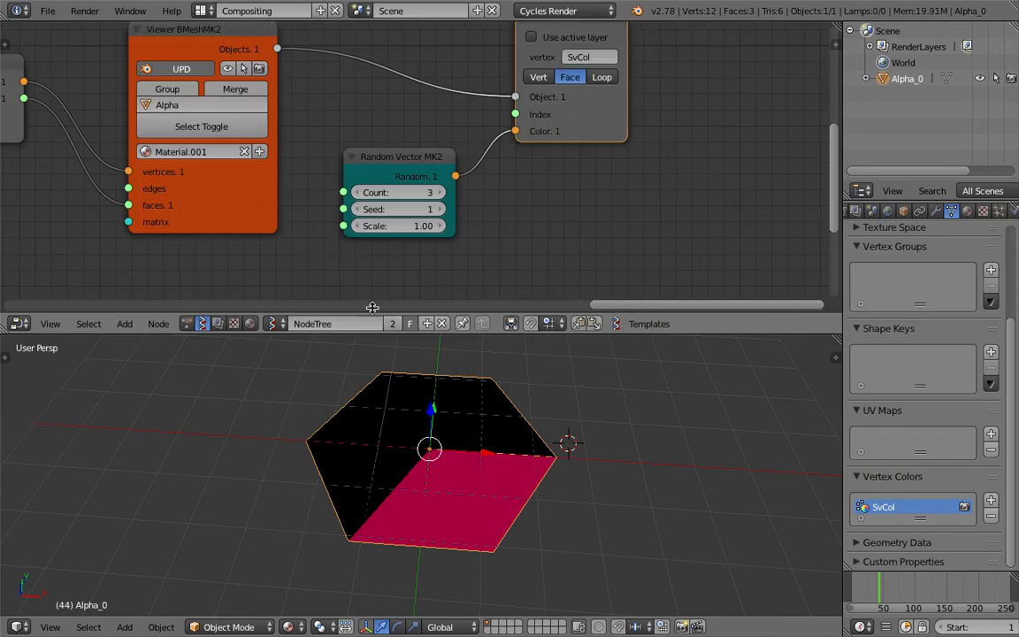
- Set the Random Vector MK2 seed to 111 and move the Vertex color new node farther from it
scroll(336, 223, down, 4)
key(ctrl+s)
click(449, 237)
scroll(447, 237, up, 3)
drag(462, 231, 702, 231)
drag(597, 157, 690, 127)
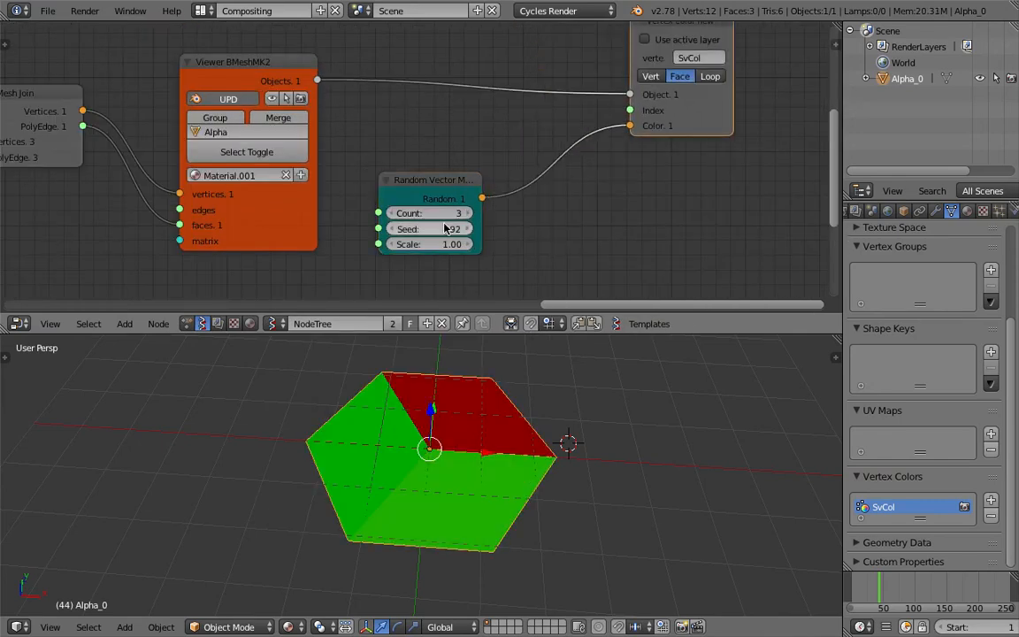
drag(447, 229, 497, 229)
drag(451, 189, 440, 190)
mouse_move(473, 468)
middle_down()
mouse_move(400, 442)
mouse_move(487, 485)
middle_up()
key(ctrl+s)
- Inspect the Random Vector output through a linked Stethoscope node and delete that node
middle_drag(586, 237, 482, 209)
key(alt+space)
text(ste)
click(523, 233)
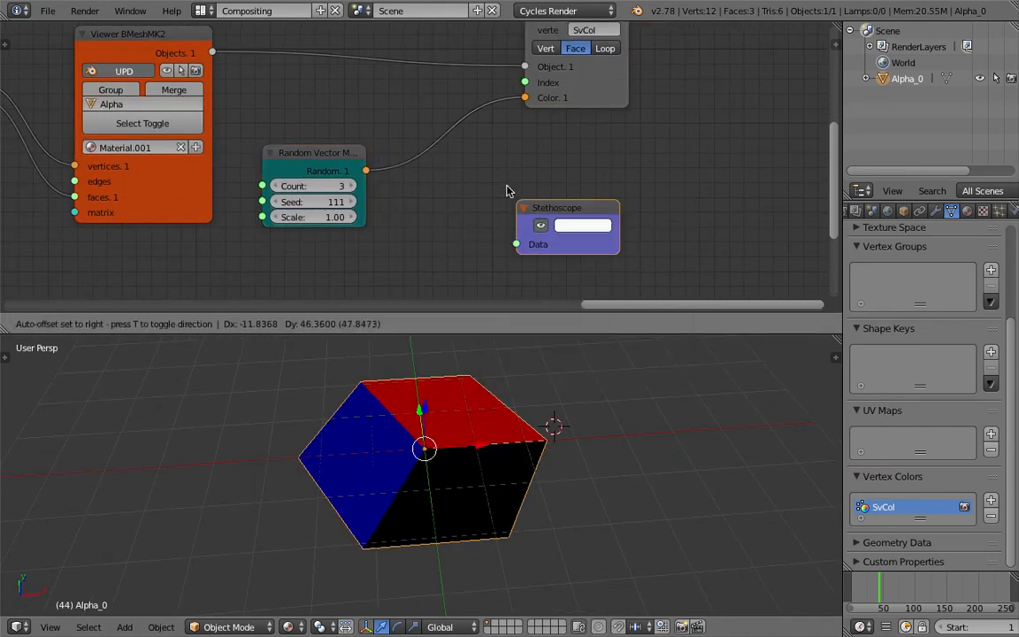
click(510, 182)
drag(366, 170, 499, 222)
middle_drag(536, 169, 444, 169)
scroll(454, 175, up, 1)
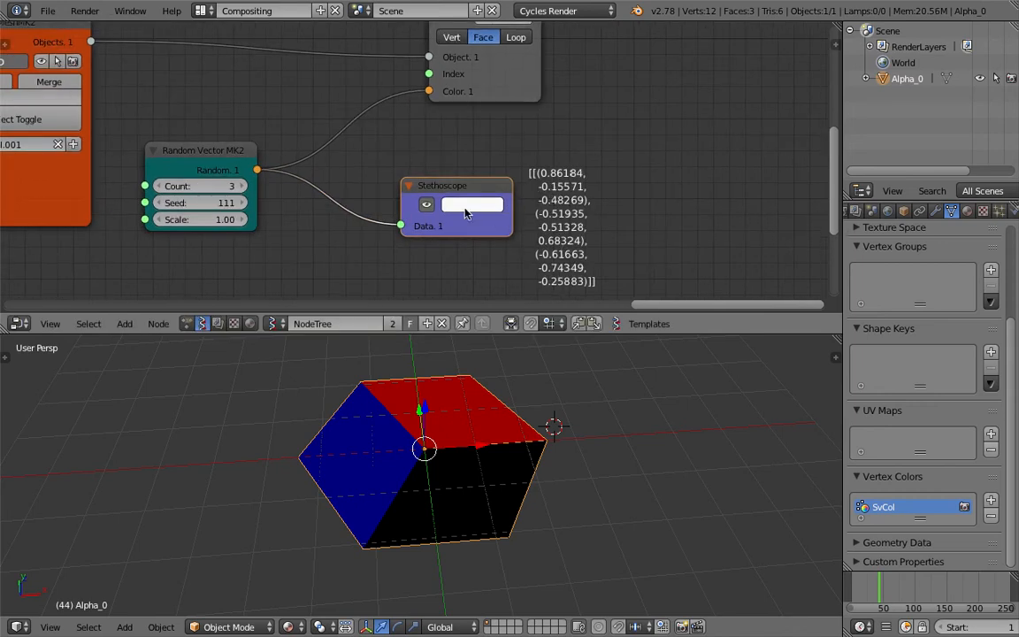
key(x)
- Insert a Vector out node after Random Vector MK2 and place a Vector in node beyond it
key(alt+space)
text(vector out)
key(Return)
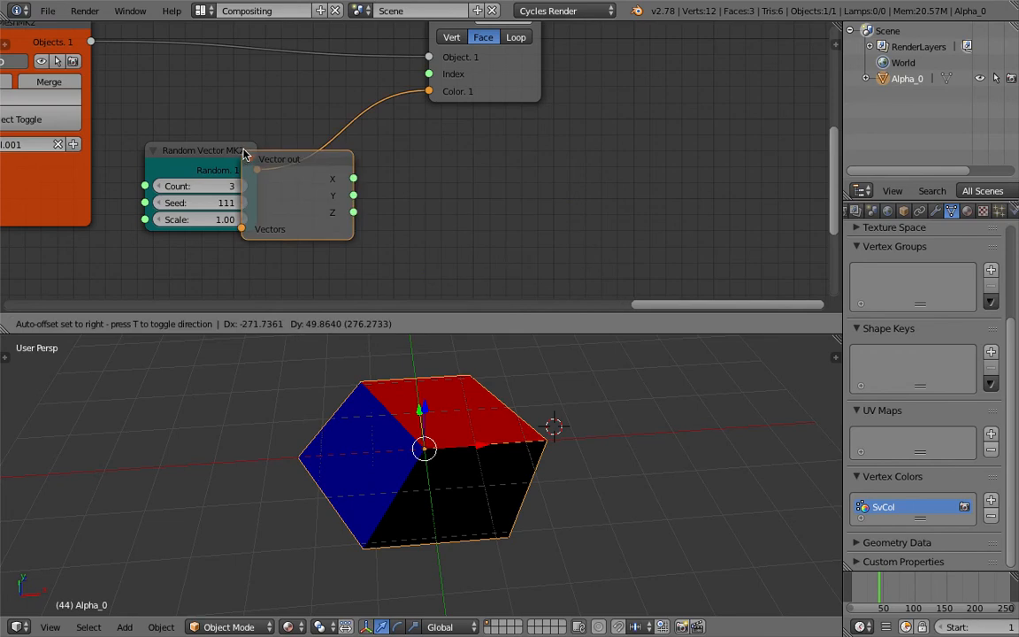
click(267, 152)
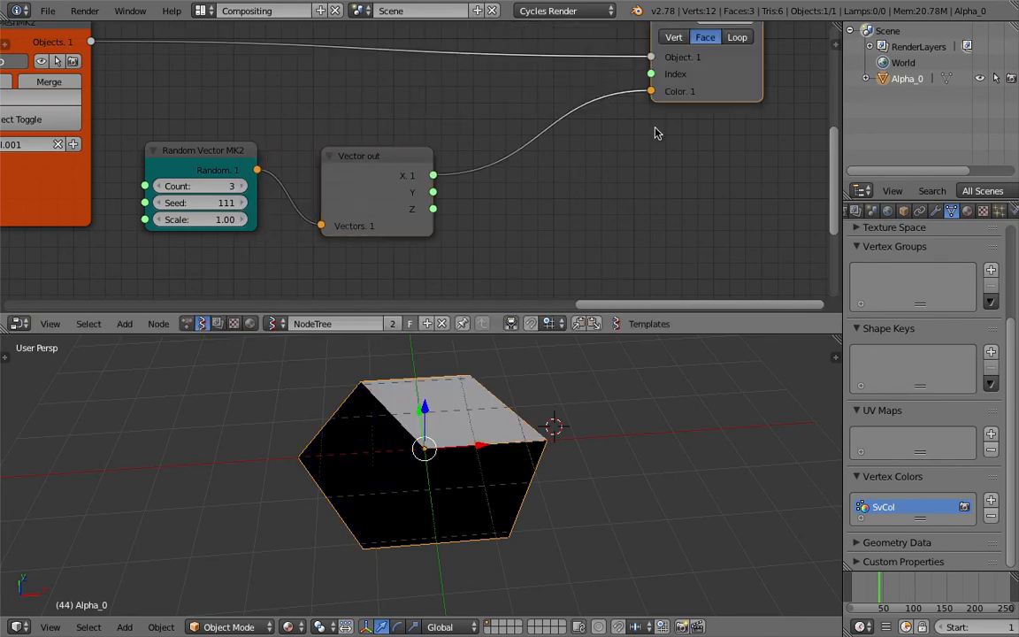
key(space)
text(vec)
click(685, 174)
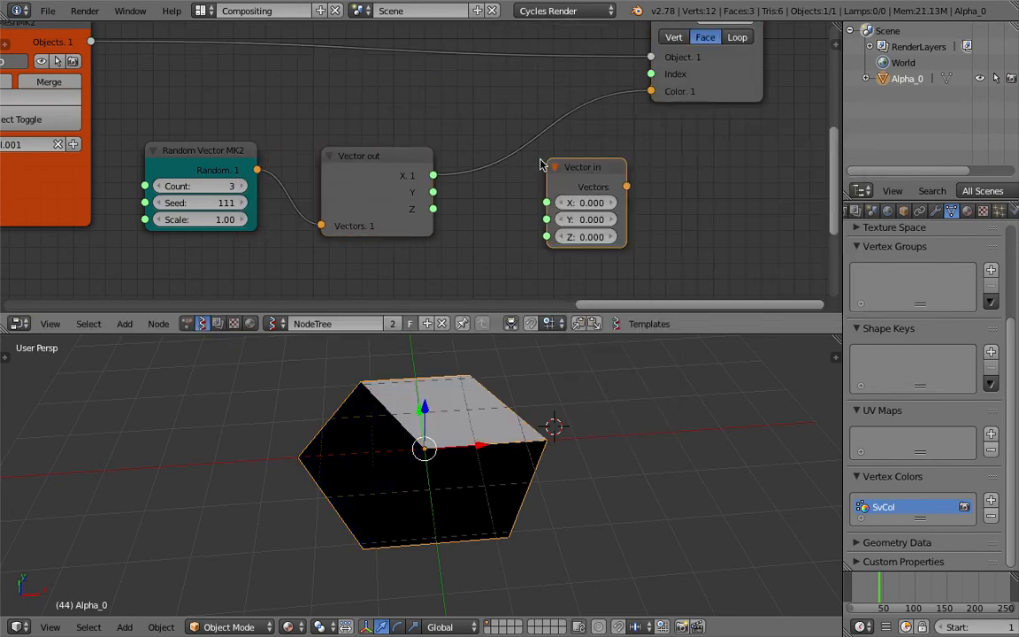
click(591, 177)
- Insert a Math node set to Absolute on Vector out's X output and link its result to Vector in's X
key(space)
text(math)
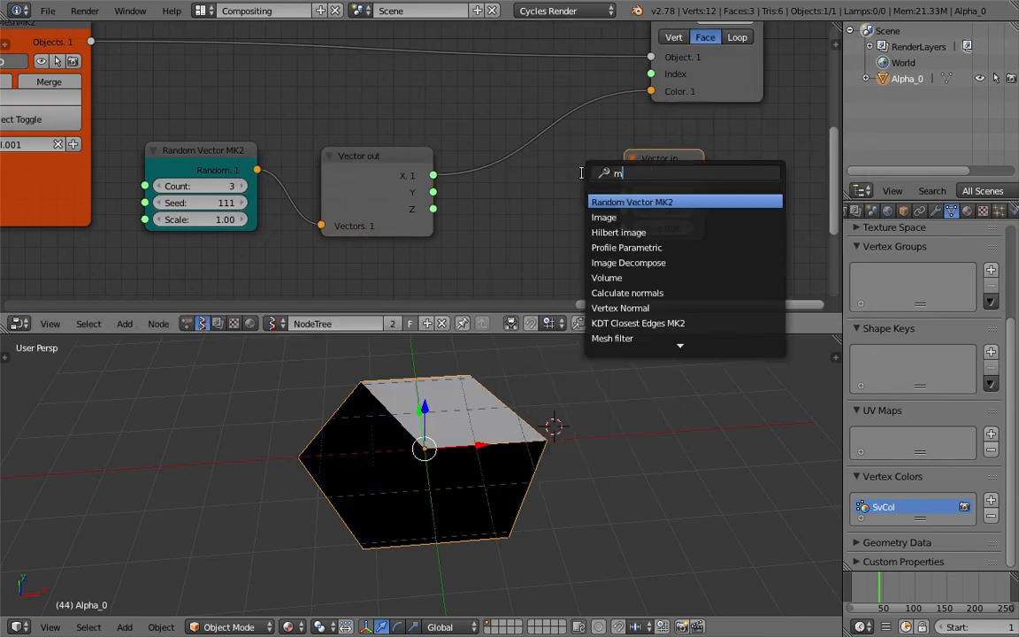
key(Return)
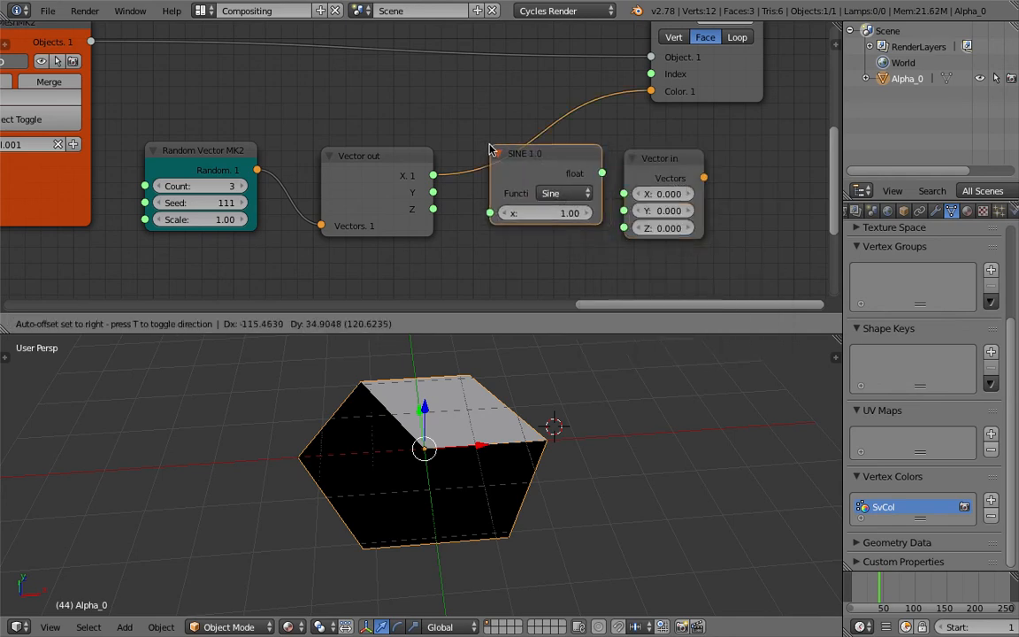
click(486, 155)
click(559, 193)
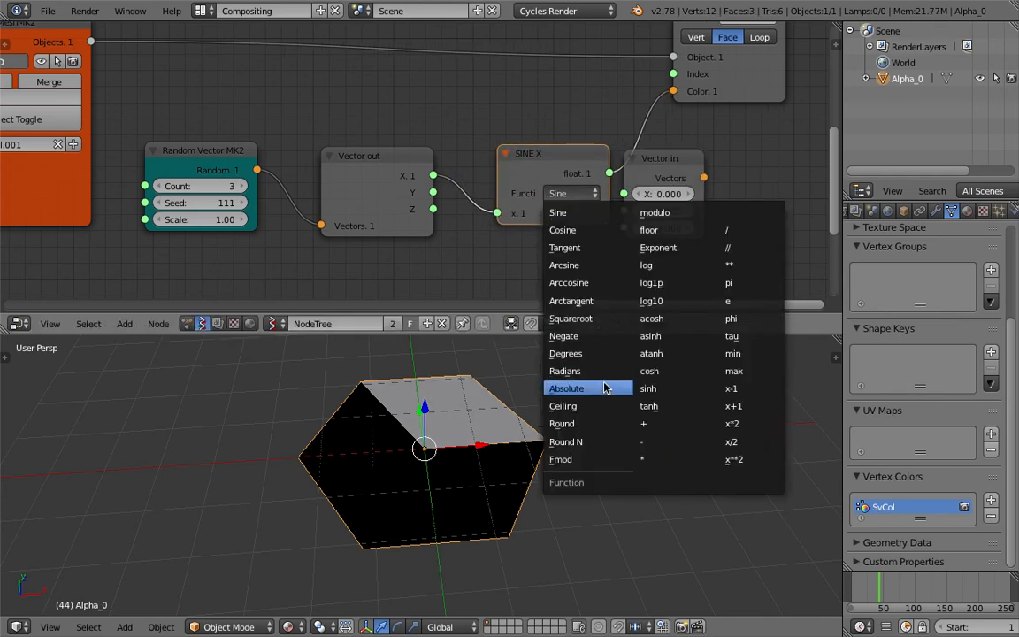
click(566, 388)
drag(543, 160, 623, 194)
drag(475, 171, 479, 127)
- Duplicate the Absolute math node twice and stack the copies below the original
key(shift+d)
click(489, 224)
scroll(510, 170, down, 3)
middle_drag(511, 165, 495, 143)
key(shift+d)
click(515, 258)
- Wire Vector out's Y and Z through the Absolute copies into Vector in, and link its Vectors to the Vertex color node's Color
drag(382, 155, 429, 200)
drag(518, 168, 561, 168)
drag(387, 159, 435, 272)
drag(624, 145, 600, 73)
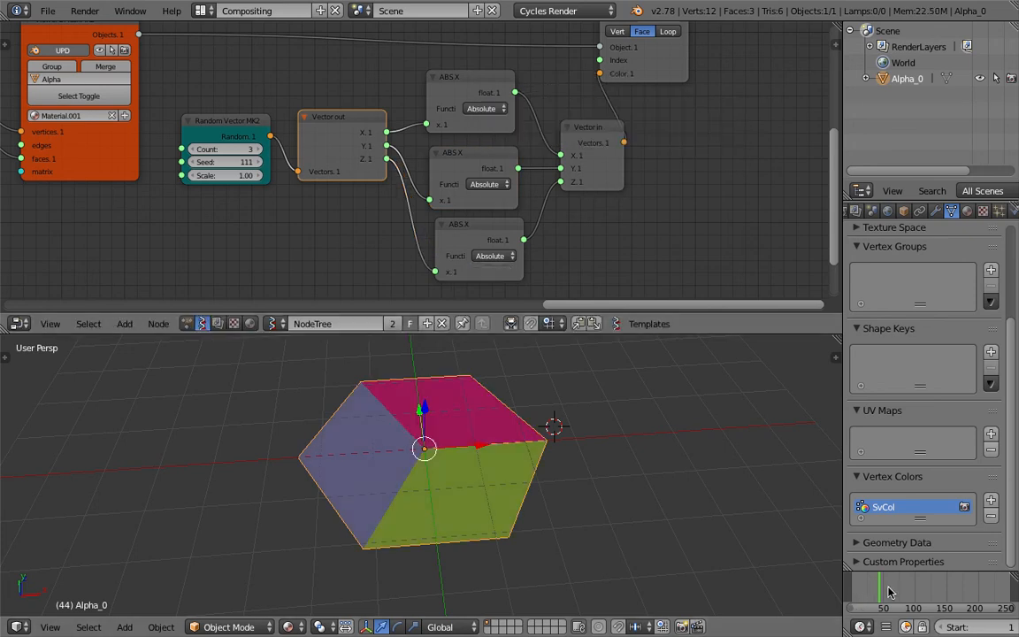
- Move the timeline to frame 65 and show the deselected mesh from the top
drag(891, 593, 892, 591)
middle_drag(650, 473, 672, 500)
click(55, 627)
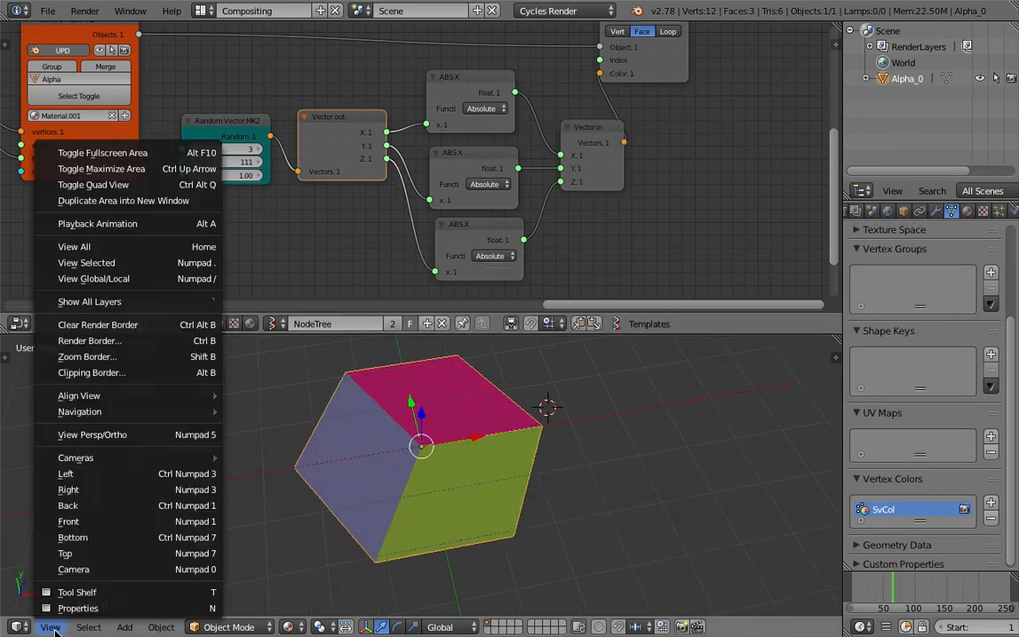
click(86, 553)
scroll(529, 437, down, 3)
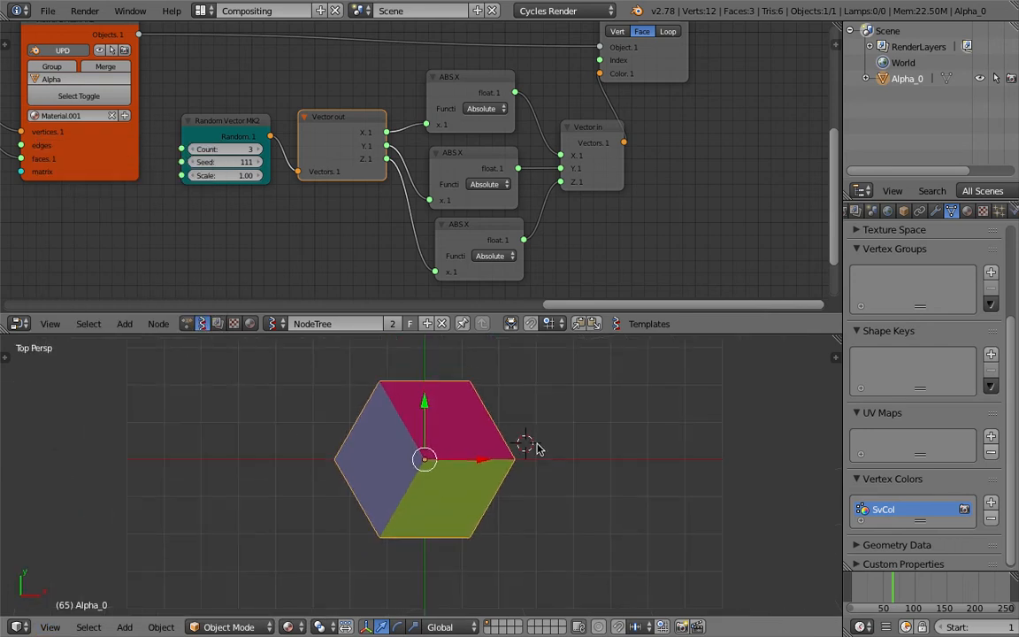
scroll(572, 463, up, 1)
click(572, 459)
key(ctrl+s)
click(572, 459)
key(a)
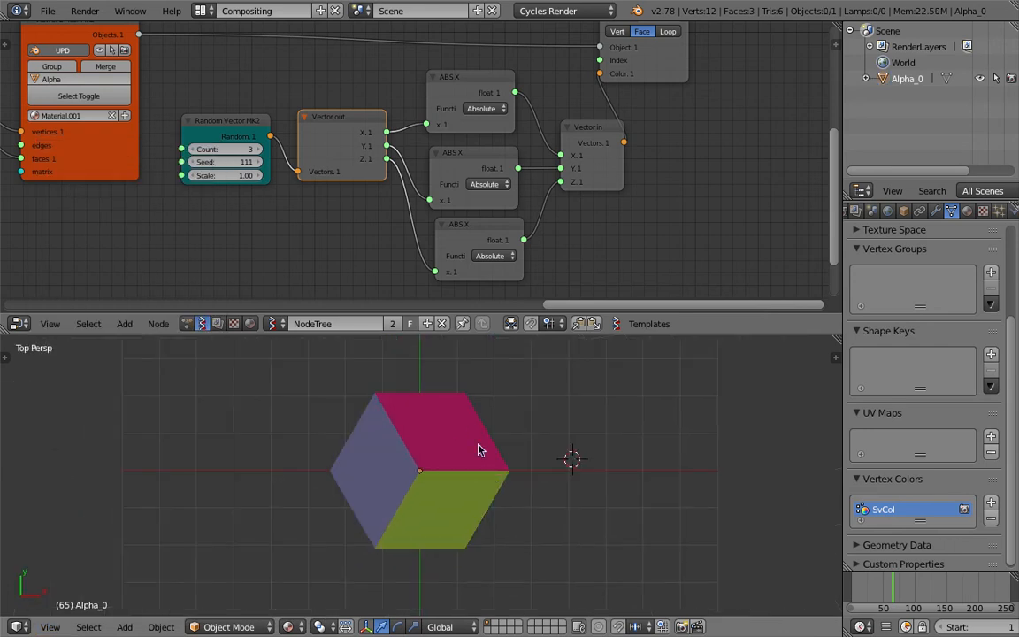
- Set the Random Vector MK2 node's seed to 164 and its scale to 1
drag(231, 179, 279, 162)
text(1)
key(Return)
key(ctrl+s)
click(232, 199)
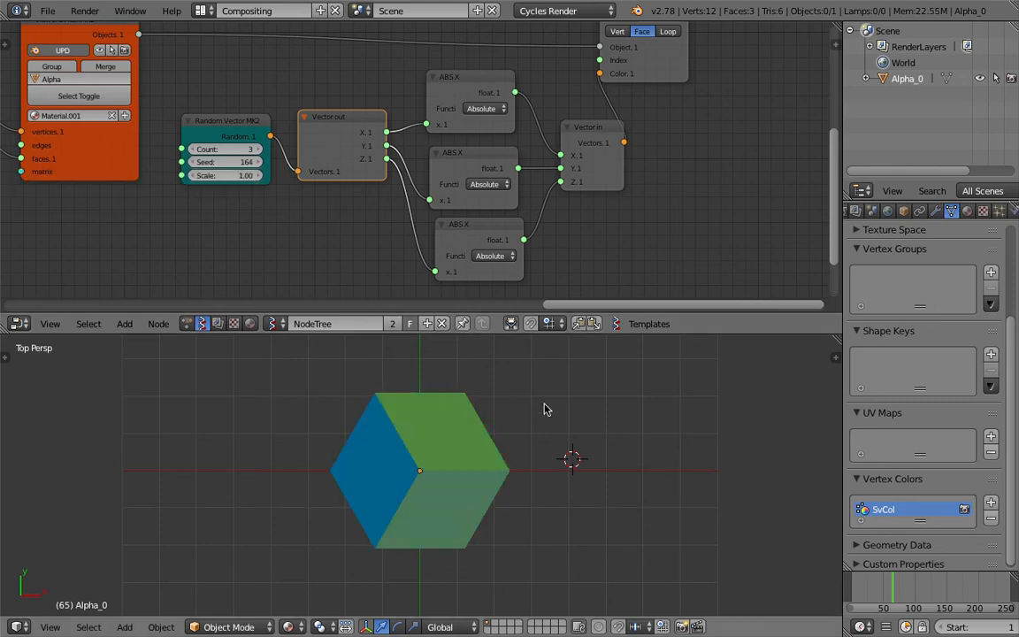
- Set the framed integer node that controls the number of sides to 10
scroll(493, 434, down, 4)
scroll(474, 513, up, 4)
scroll(289, 252, down, 4)
middle_drag(239, 192, 575, 243)
middle_drag(265, 177, 599, 145)
middle_drag(489, 453, 390, 482)
click(50, 627)
click(53, 511)
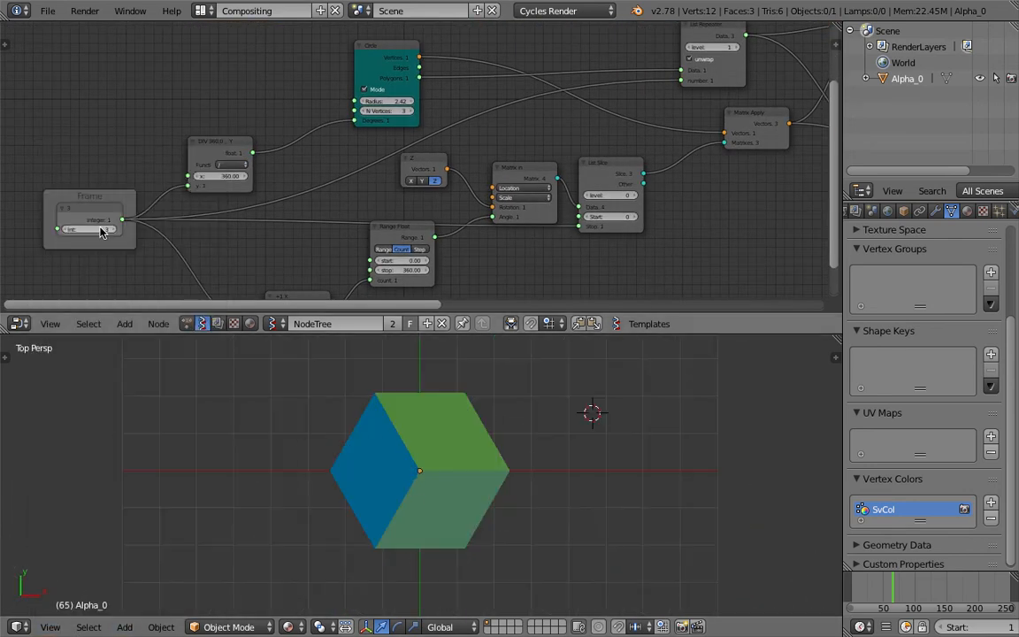
drag(102, 232, 175, 232)
middle_drag(103, 228, 194, 167)
drag(191, 168, 152, 168)
key(ctrl+s)
click(199, 177)
- Link the framed integer's output to the Count input of Random Vector MK2
scroll(274, 167, down, 6)
middle_drag(290, 166, 96, 183)
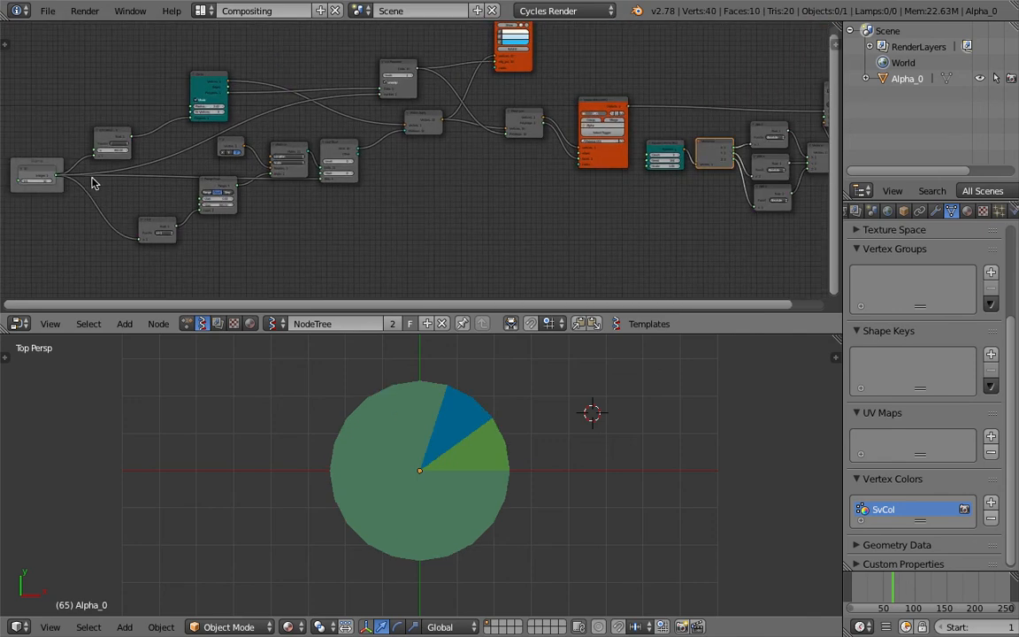
drag(61, 179, 650, 155)
- Test a higher side count in the framed integer node and set it back to 3
middle_drag(398, 182, 596, 179)
scroll(326, 191, up, 4)
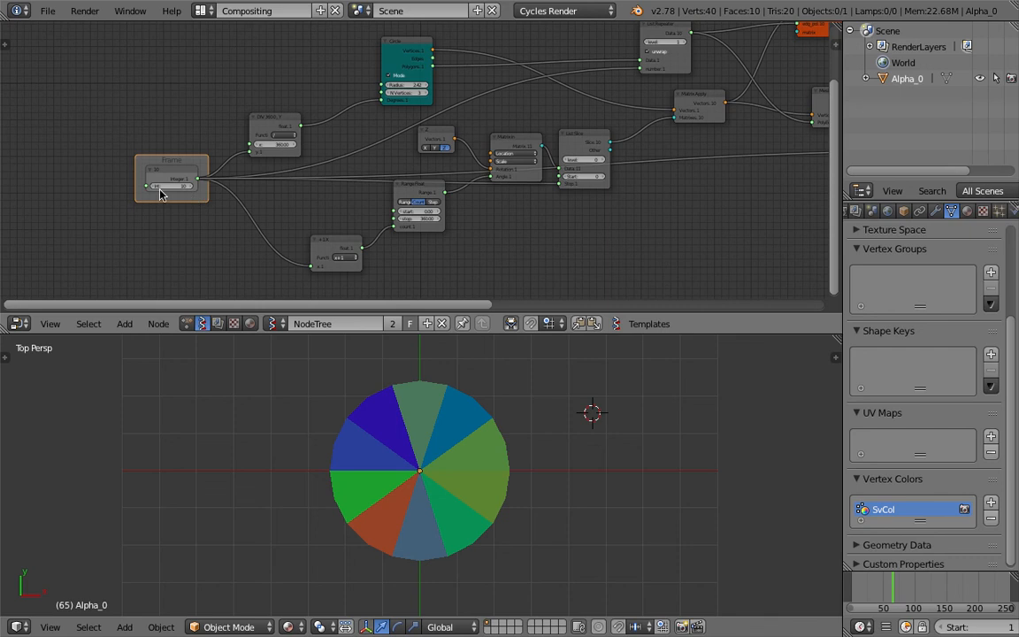
drag(171, 186, 200, 185)
scroll(336, 441, up, 8)
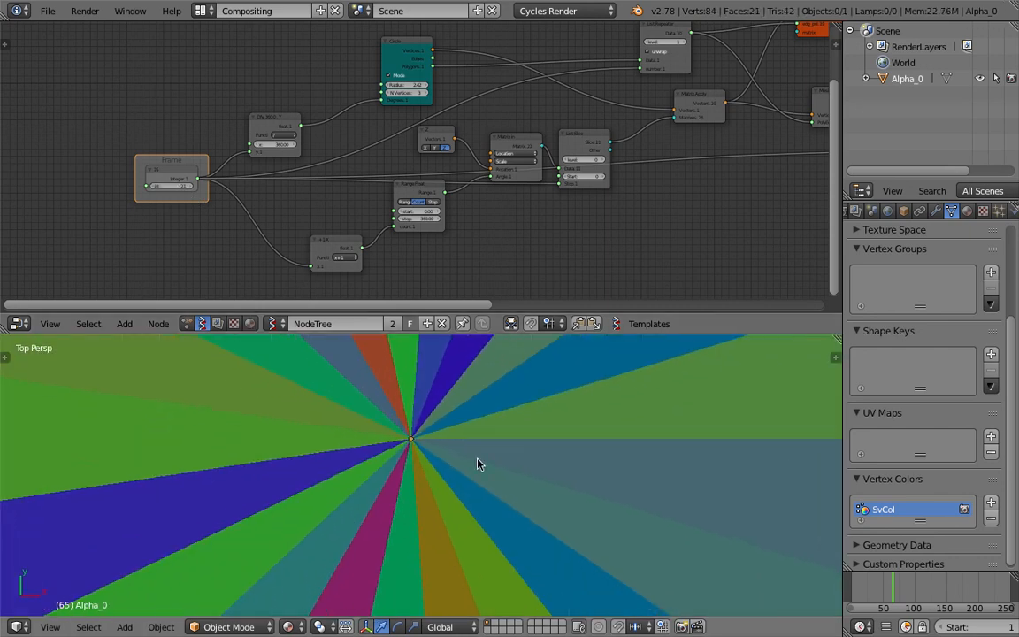
drag(173, 186, 208, 186)
scroll(510, 523, down, 8)
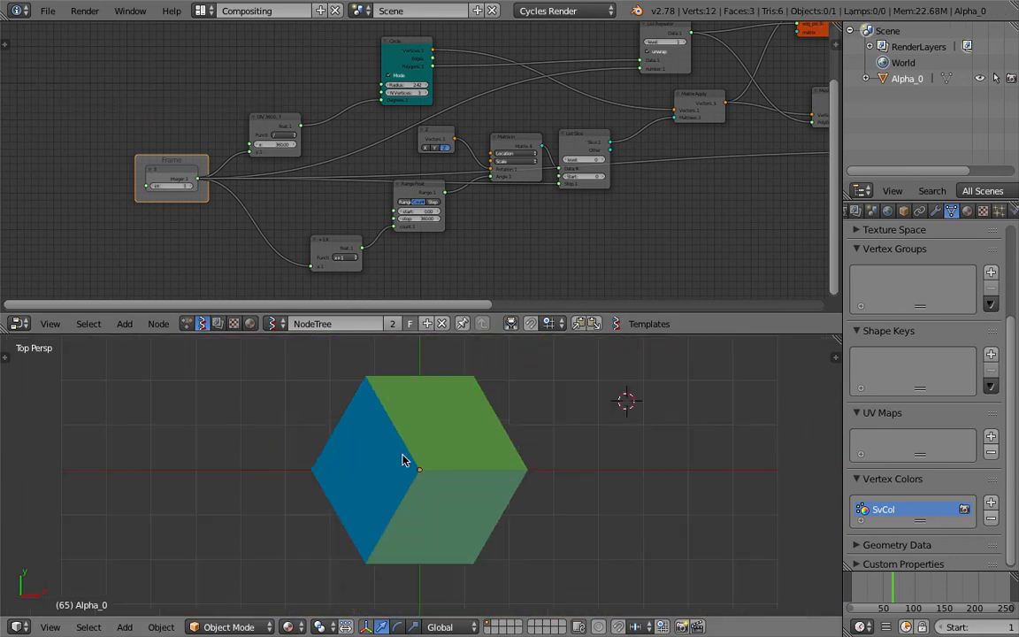
- Set the Random Vector MK2 node's seed to 152
middle_drag(389, 169, 309, 177)
scroll(376, 186, up, 6)
mouse_move(315, 192)
mouse_down()
mouse_move(301, 192)
mouse_move(310, 192)
mouse_up()
key(ctrl+s)
click(311, 194)
- Move the Vertex color new node farther away and place Random Vector MK2 below the mesh viewer to free up space
middle_drag(701, 101, 593, 119)
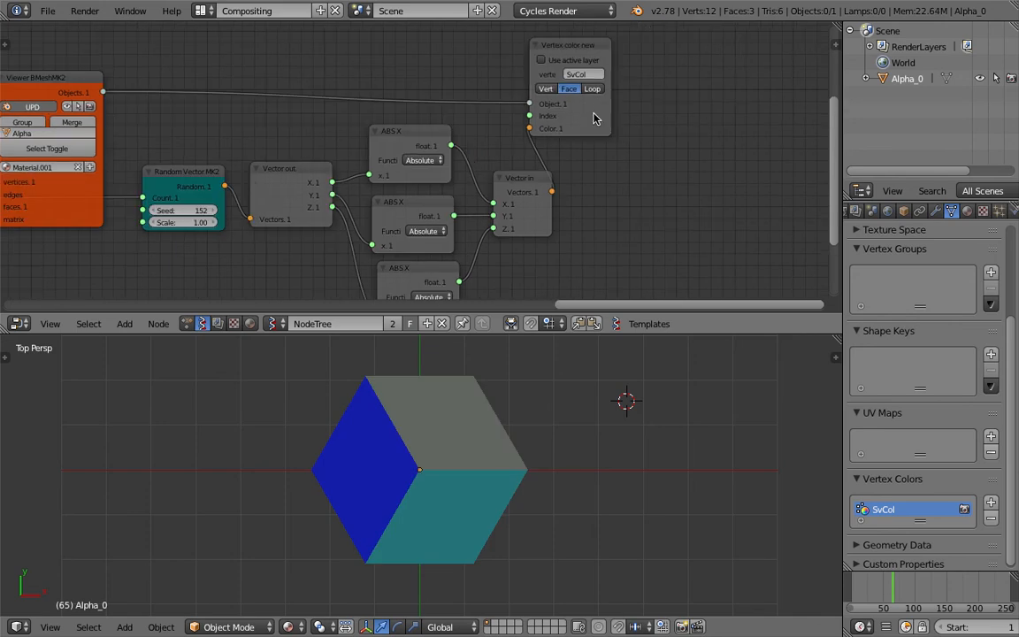
drag(598, 120, 790, 53)
drag(193, 171, 202, 257)
middle_drag(215, 268, 311, 188)
scroll(311, 188, down, 1)
scroll(311, 190, down, 1)
drag(290, 177, 252, 169)
- Add a Vector Noise MK2 node and place it below Random Vector MK2
middle_drag(259, 223, 279, 195)
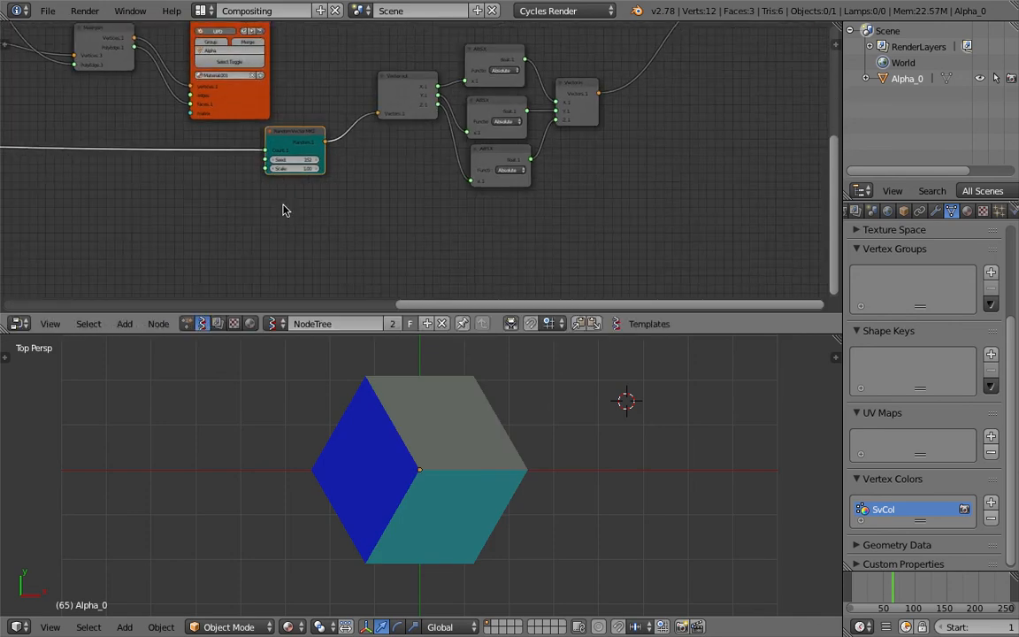
key(shift+a)
click(279, 207)
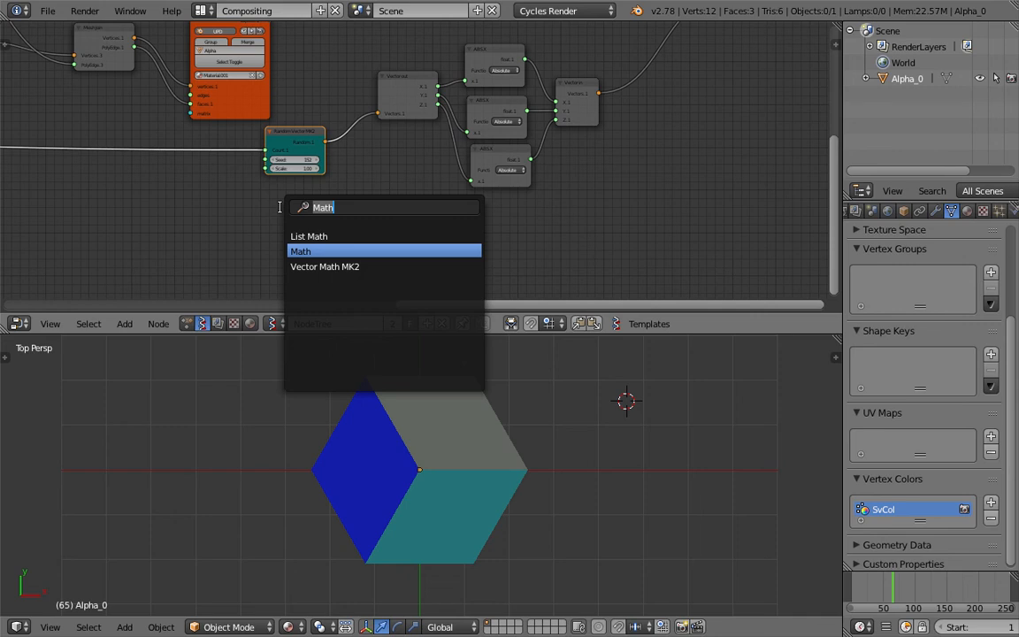
key(BackSpace)
text(noise)
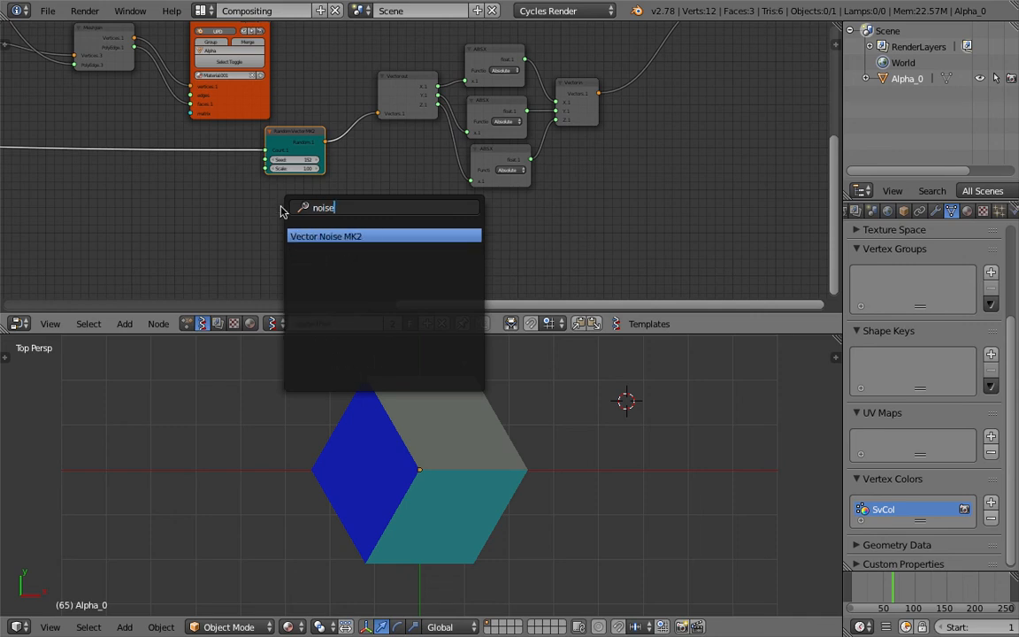
key(Return)
click(273, 208)
scroll(277, 210, up, 4)
middle_drag(412, 161, 474, 141)
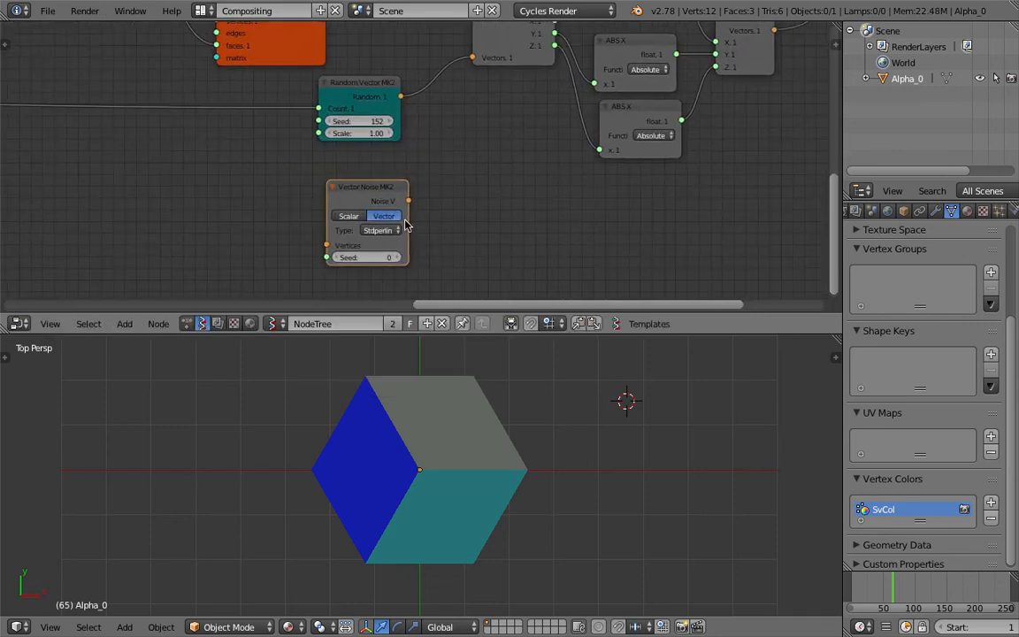
- Add a Line node and place it in front of the Vector Noise MK2 node
scroll(405, 226, up, 1)
scroll(328, 270, down, 2)
middle_drag(320, 219, 484, 218)
key(shift+a)
click(325, 215)
text(line)
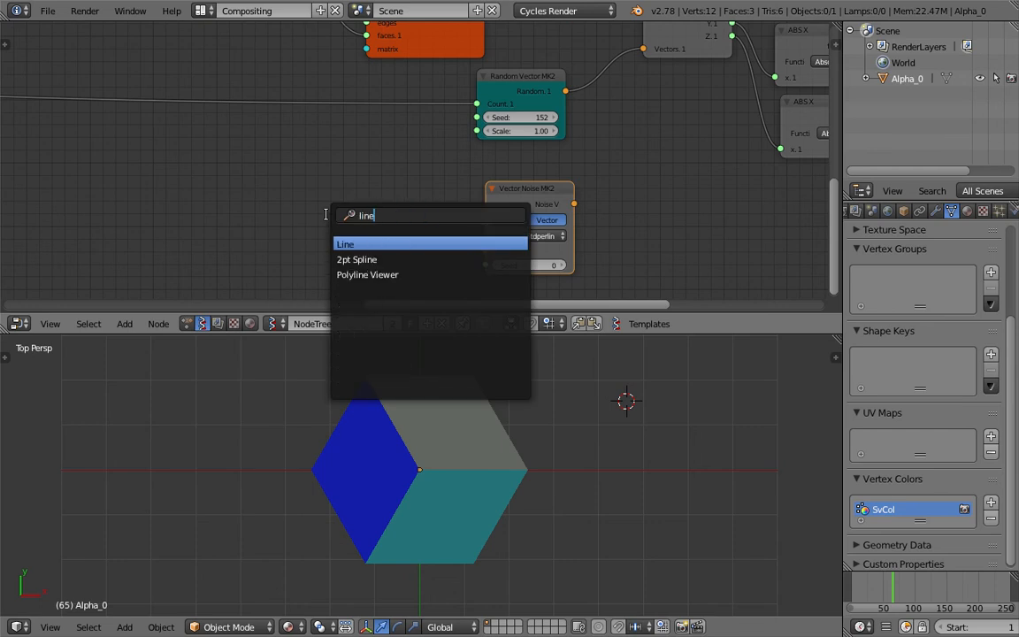
key(Return)
click(328, 149)
- Link the framed integer's output to the Line node's N Verts input
scroll(318, 169, down, 3)
middle_drag(174, 157, 462, 173)
scroll(455, 172, down, 1)
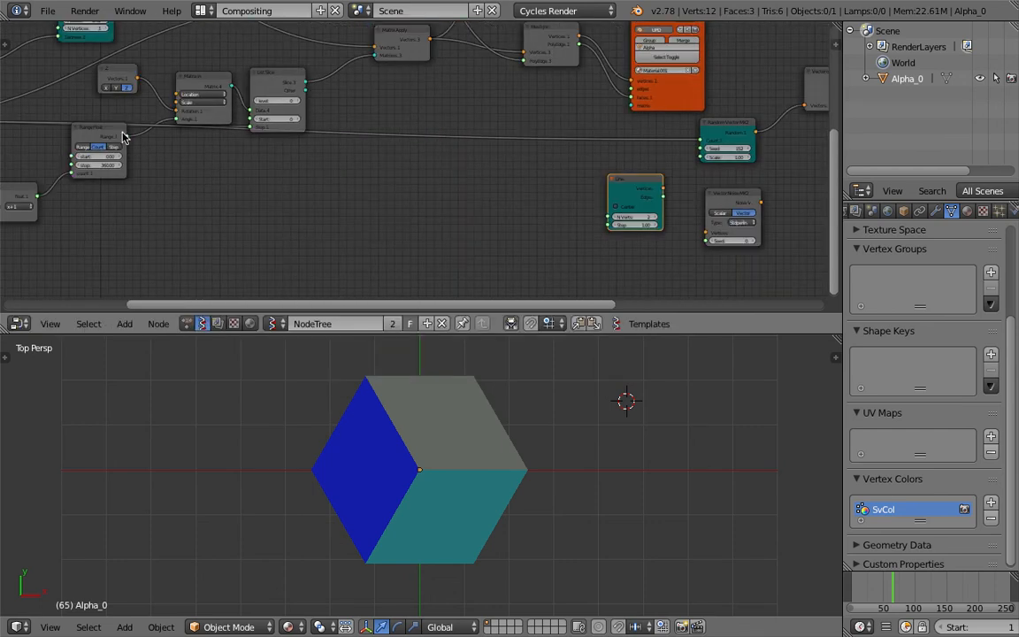
scroll(120, 131, down, 2)
middle_drag(159, 140, 288, 156)
drag(68, 149, 710, 227)
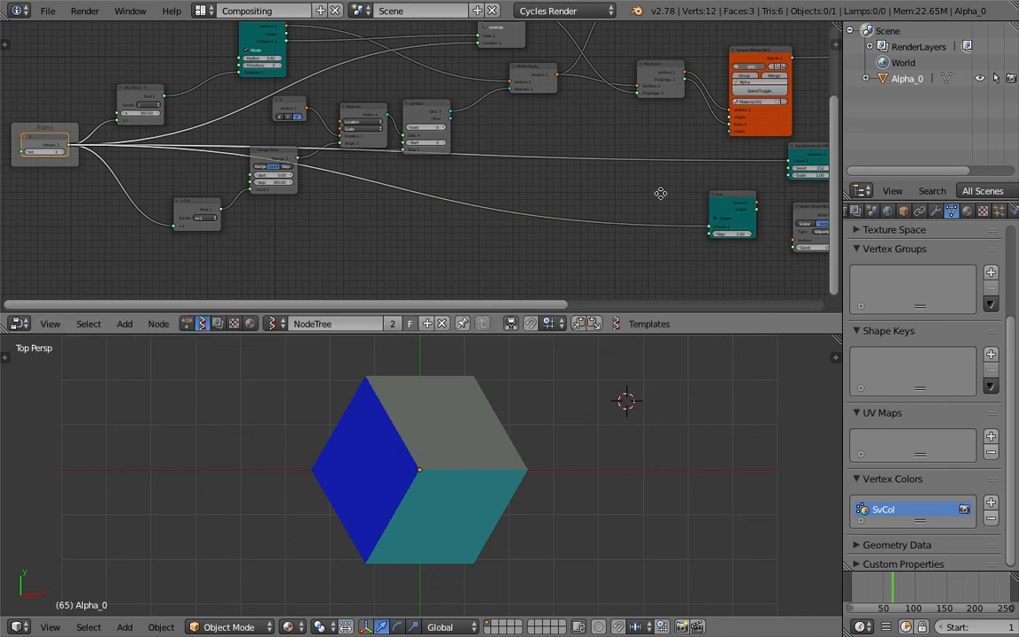
- Link the Line's Vertices to Vector Noise MK2 and its Noise V output to Vector out in place of the random vectors
middle_drag(661, 194, 338, 159)
scroll(424, 180, up, 5)
drag(440, 166, 452, 183)
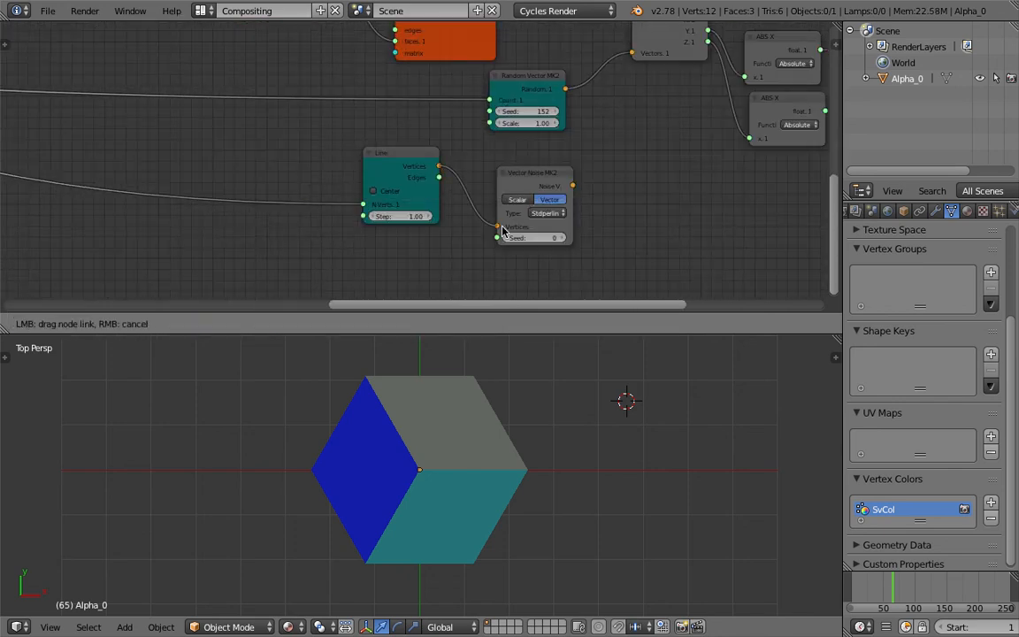
drag(503, 232, 499, 228)
middle_drag(637, 161, 380, 223)
drag(378, 222, 437, 86)
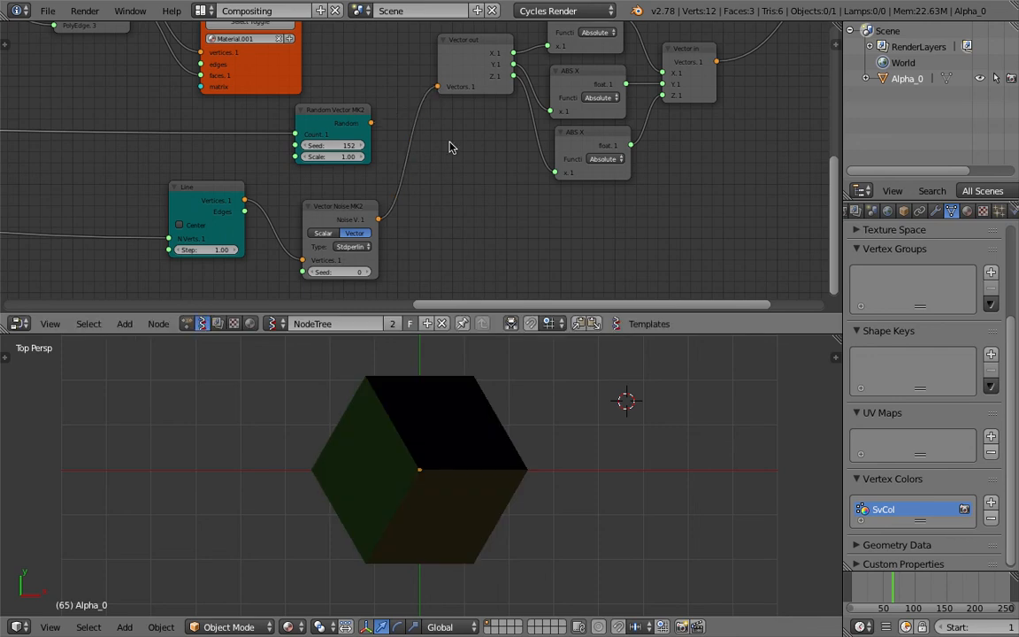
- Switch Vector Noise MK2 to a Voronoi noise type and set the Line node's step to 0.31
click(346, 246)
click(316, 166)
drag(225, 242, 181, 249)
ctrl+scroll(349, 251, down, 2)
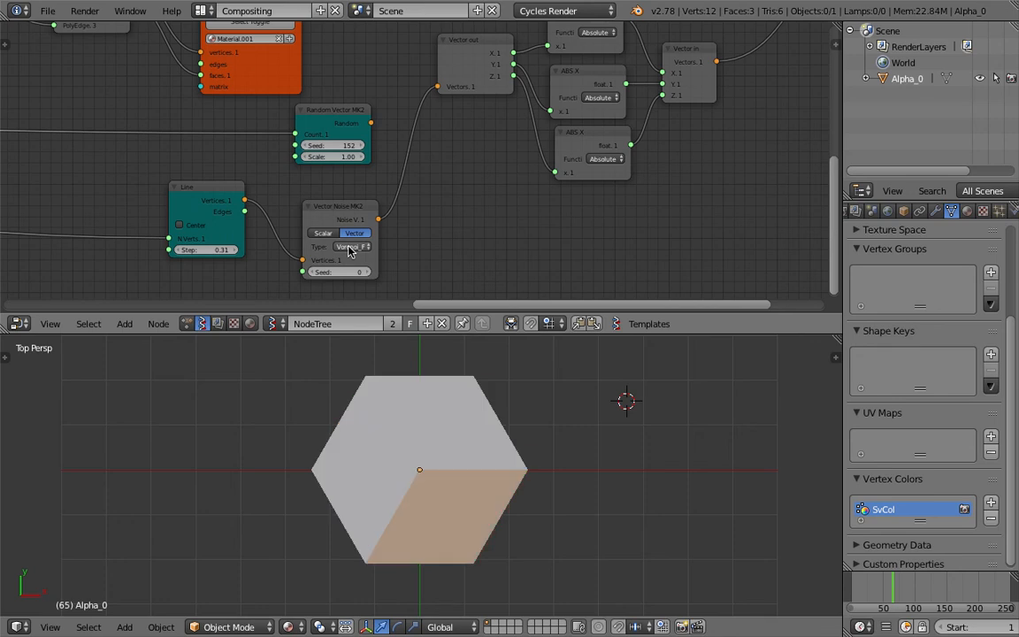
- Widen the Vector Noise MK2 node and set its noise type to Voronoi_F3 after trying Voronoi_F4
scroll(351, 251, up, 1)
click(358, 251)
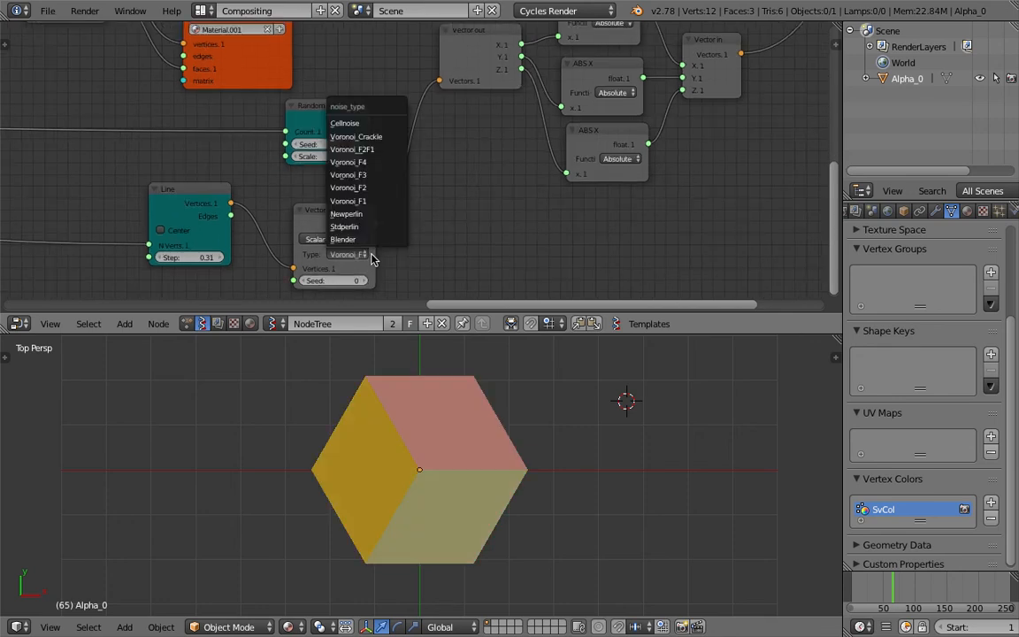
click(373, 258)
drag(375, 256, 394, 256)
click(384, 255)
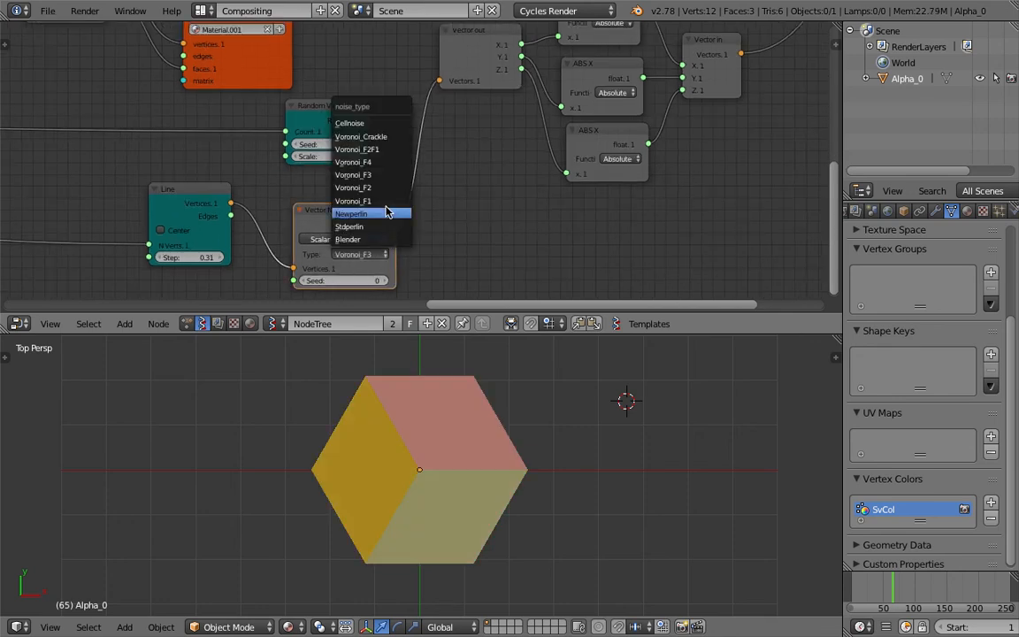
click(389, 163)
middle_drag(463, 250, 470, 233)
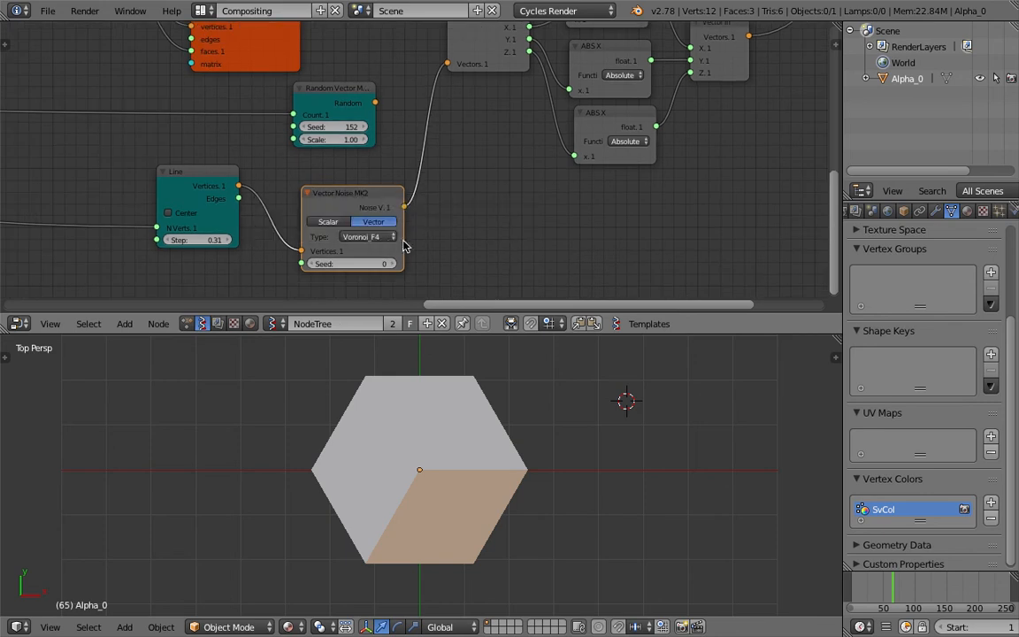
click(389, 237)
click(389, 159)
- Raise the Line node's step and set the Vector Noise MK2 seed to 41, saving the file
drag(214, 239, 250, 242)
drag(347, 263, 398, 264)
scroll(262, 218, down, 8)
middle_drag(259, 215, 473, 204)
key(ctrl+s)
click(473, 203)
- Set the framed integer to 4
middle_drag(218, 185, 384, 202)
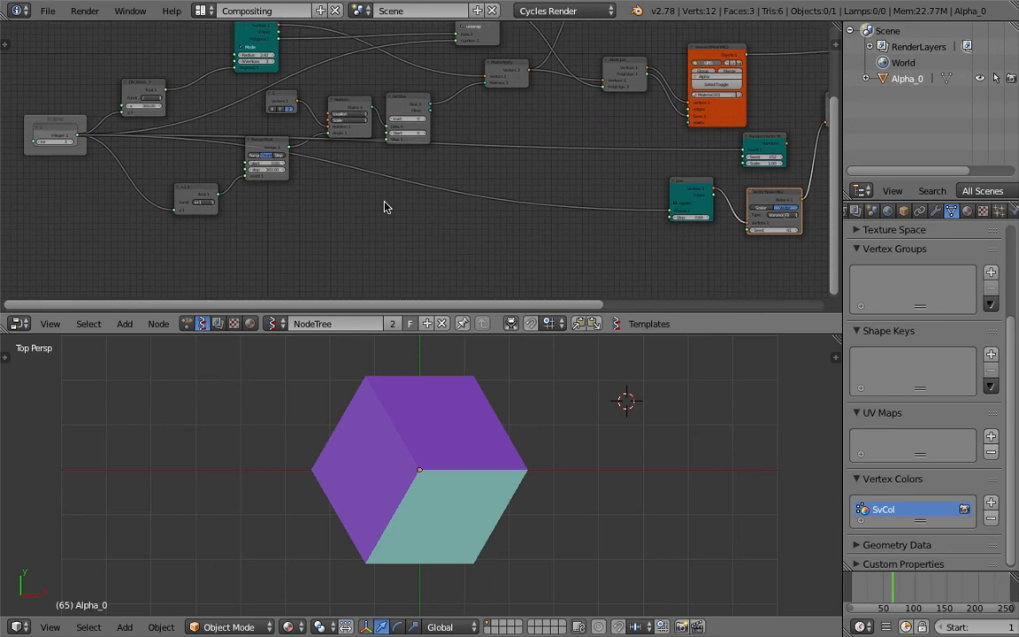
middle_drag(147, 202, 339, 207)
scroll(225, 157, up, 4)
drag(192, 143, 199, 144)
text(4)
key(Return)
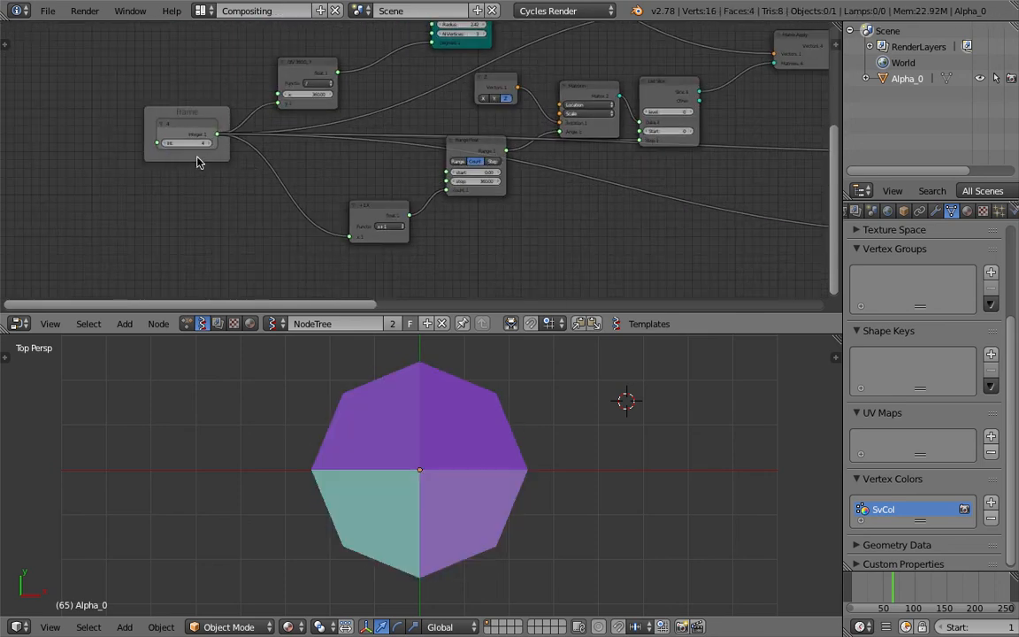
- Set the framed integer back to 3
scroll(497, 452, up, 3)
scroll(498, 452, down, 4)
drag(191, 143, 198, 144)
click(191, 144)
text(3)
key(Return)
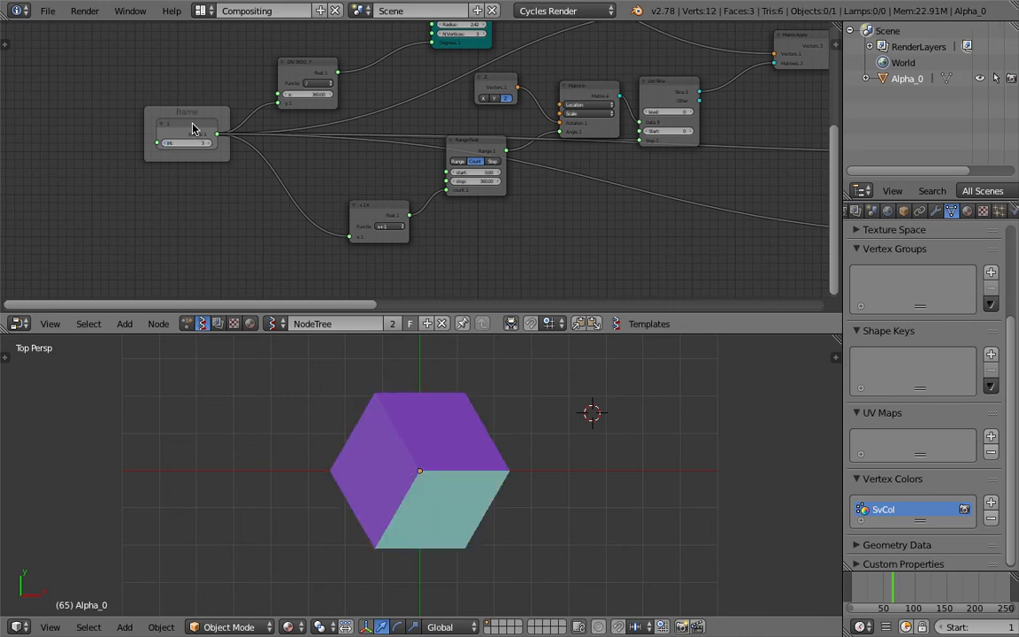
- Limit the framed integer node's range to a minimum of 3 and a maximum of 100 in its properties
key(n)
scroll(809, 106, down, 3)
click(732, 118)
text(3)
key(Return)
click(793, 117)
text(100)
key(Return)
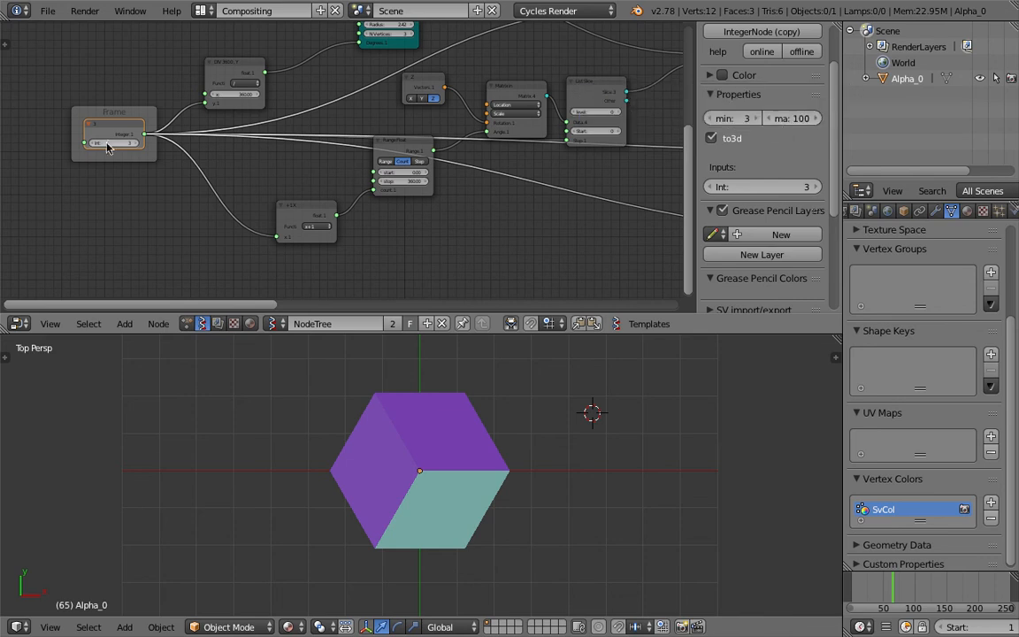
- Try the framed integer at 100, inspect the colored faces, and undo the change
drag(114, 143, 292, 143)
scroll(442, 476, up, 10)
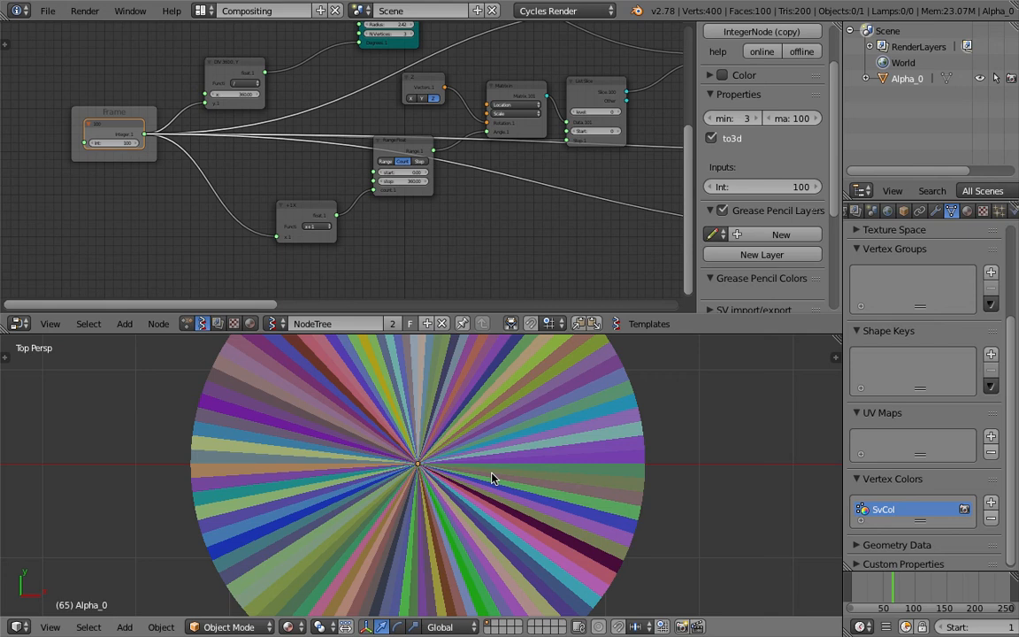
scroll(495, 491, down, 11)
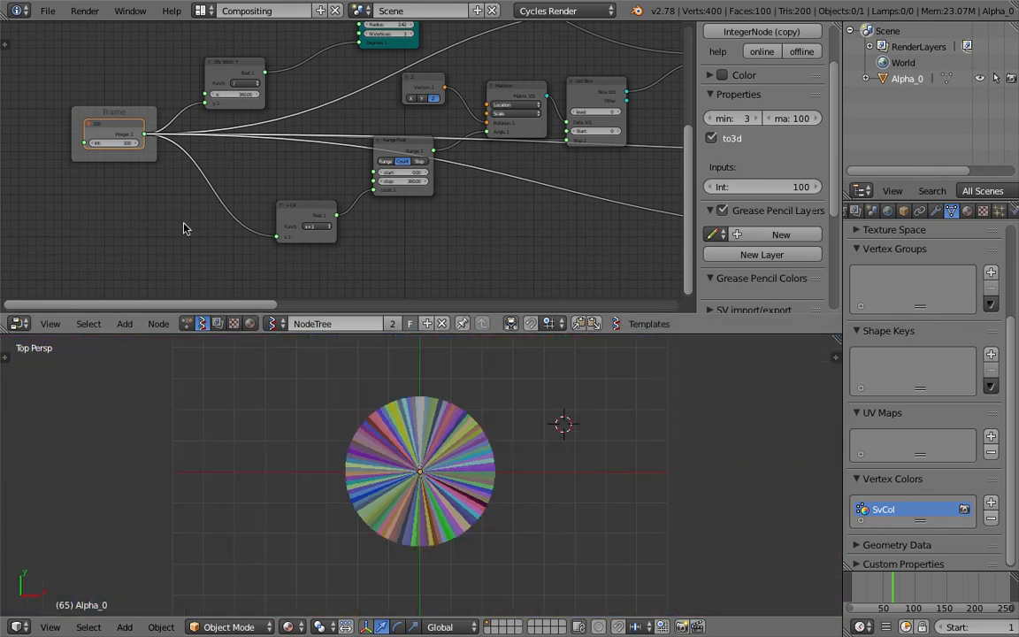
key(ctrl+z)
- Save the file and set the Line node's step to 1.21
key(ctrl+s)
click(270, 210)
middle_drag(450, 210, 272, 193)
scroll(272, 193, up, 1)
mouse_move(384, 253)
mouse_down()
mouse_move(405, 254)
mouse_move(389, 255)
mouse_up()
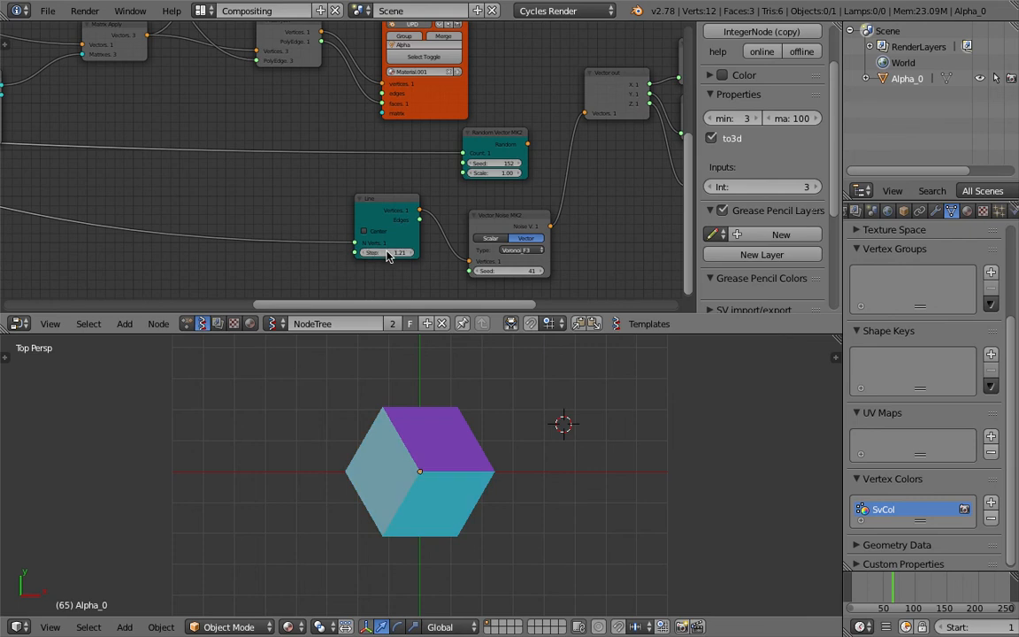
- Move the Viewer BMesh node up slightly, hide the node properties sidebar and show the whole node tree
middle_drag(365, 137, 283, 168)
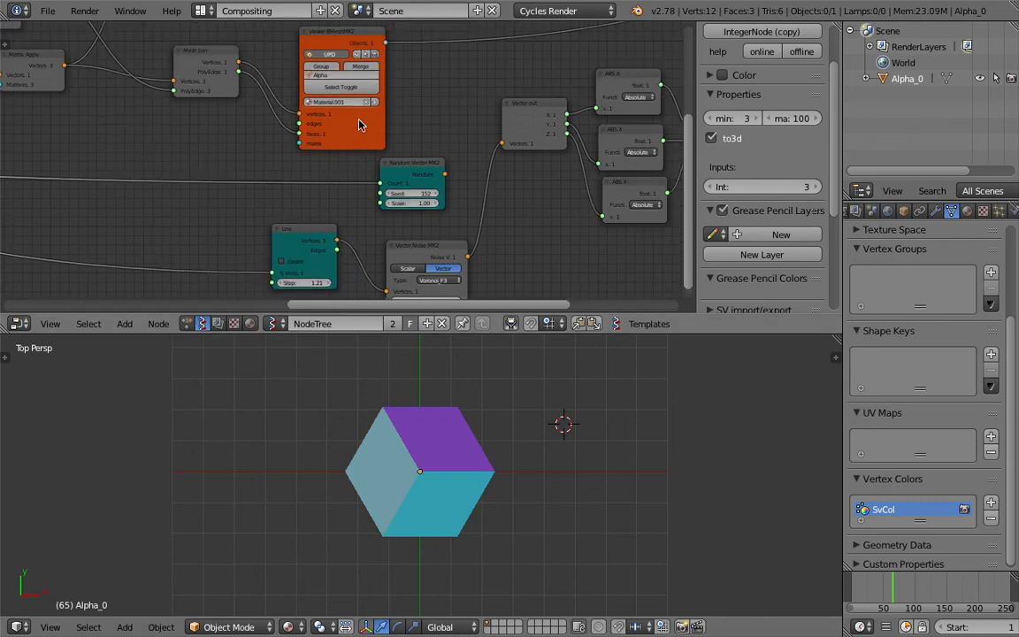
drag(359, 123, 339, 102)
scroll(381, 128, down, 4)
middle_drag(346, 113, 407, 118)
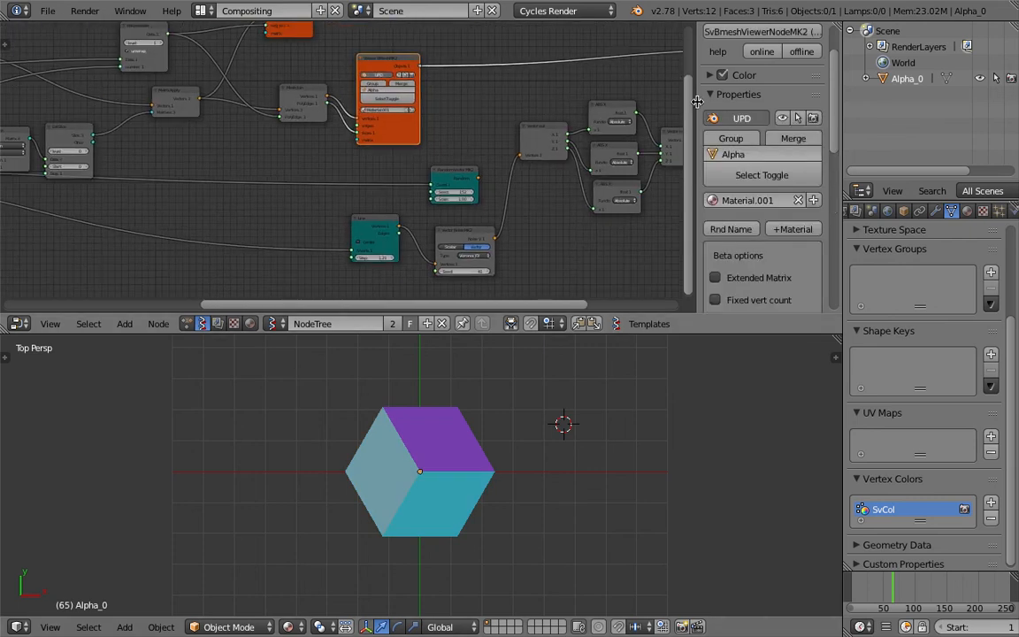
key(n)
key(Home)
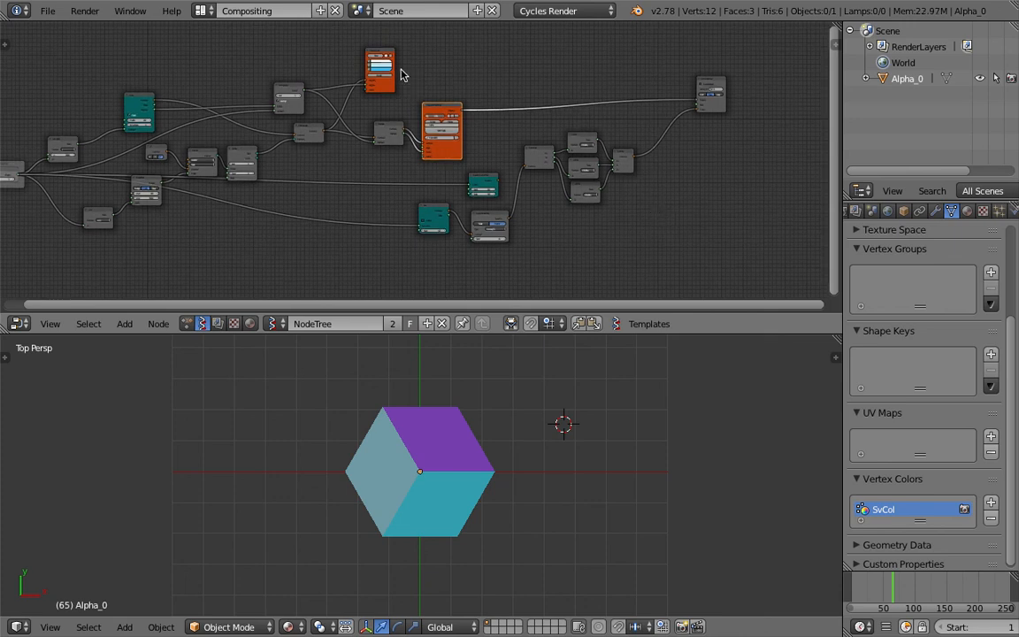
- Nudge the topmost orange viewer node up and move the vertex color node closer to the Vector in node
drag(385, 53, 391, 50)
middle_drag(497, 78, 564, 83)
drag(775, 86, 727, 117)
shift+scroll(541, 144, down, 1)
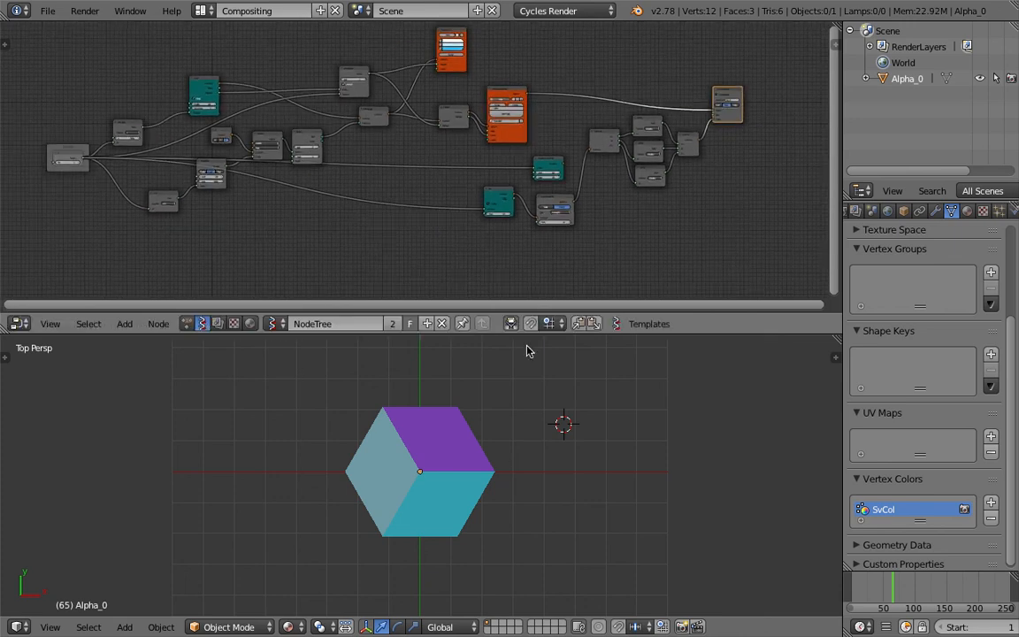
- Try the framed integer at 25 and set it back to 3
scroll(493, 467, up, 2)
click(623, 455)
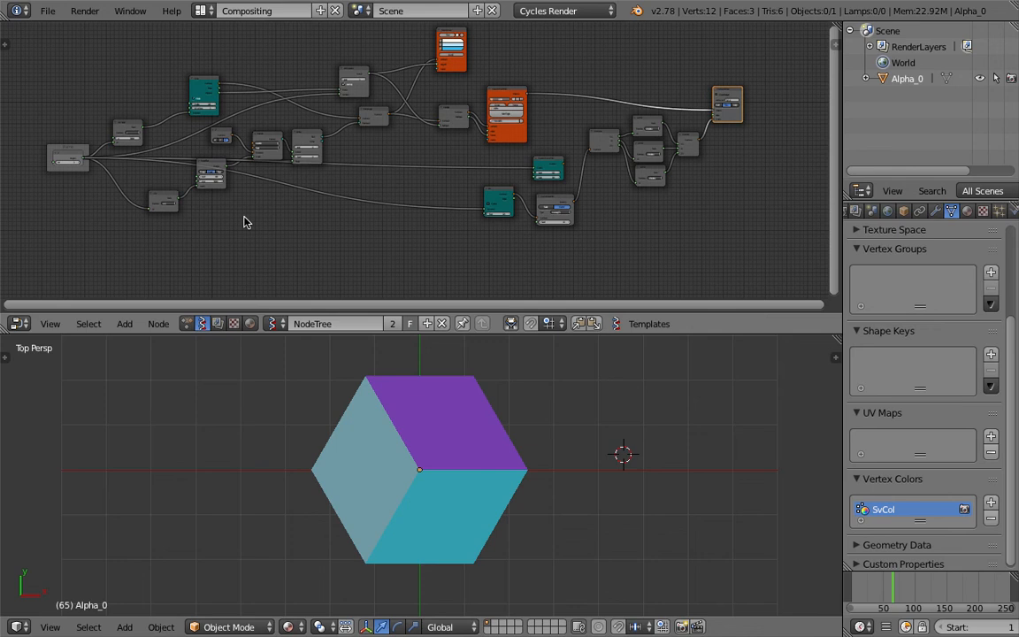
scroll(352, 182, up, 4)
scroll(223, 186, up, 1)
mouse_move(113, 165)
mouse_down()
mouse_move(177, 166)
mouse_move(125, 167)
mouse_up()
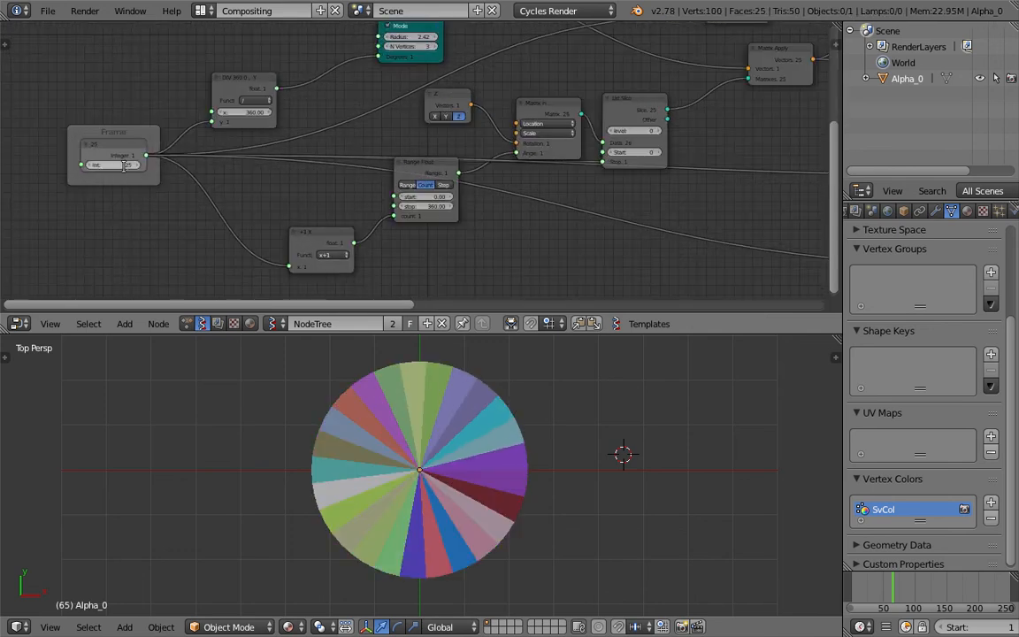
key(Return)
- Move the timeline's current frame to 28
scroll(594, 424, down, 3)
click(867, 594)
drag(867, 595, 869, 593)
- Try another start value on the Range Float node and reset it to 0
scroll(466, 226, up, 2)
click(430, 205)
drag(430, 205, 469, 203)
click(437, 204)
text(0)
key(Return)
- Save the file and move the List Slice node up slightly
key(ctrl+s)
click(475, 210)
middle_drag(580, 154, 398, 146)
middle_drag(498, 138, 336, 136)
drag(329, 98, 331, 78)
middle_drag(418, 104, 255, 91)
middle_drag(496, 159, 346, 130)
scroll(540, 250, up, 1)
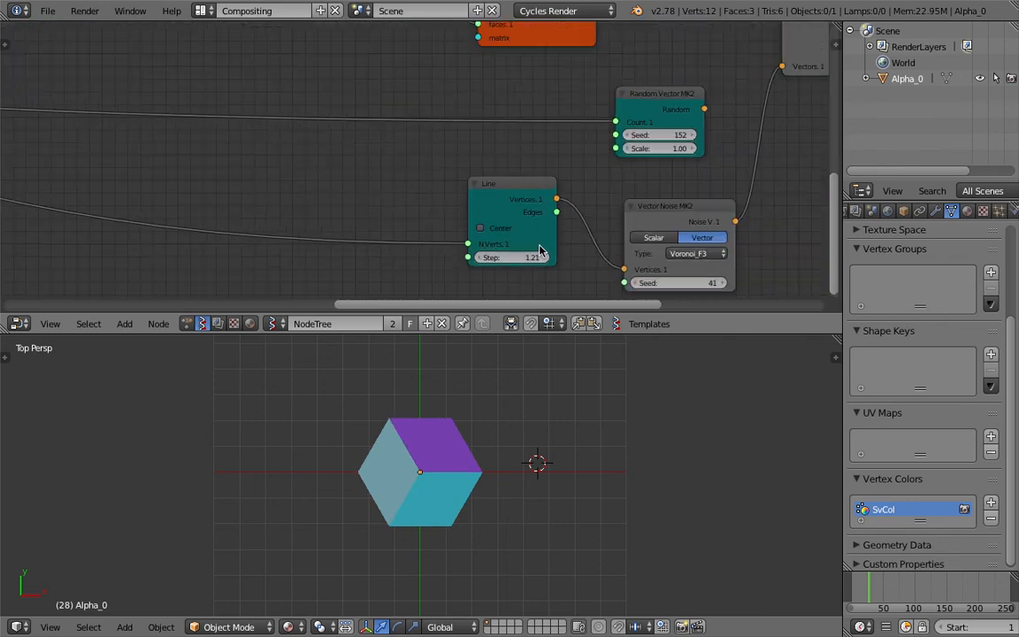
- Set the Line node's step to 1.30 and move the Line and Vector Noise MK2 nodes to the left
mouse_move(535, 256)
mouse_down()
mouse_move(601, 256)
mouse_move(537, 257)
mouse_up()
drag(528, 193, 405, 177)
drag(684, 212, 551, 194)
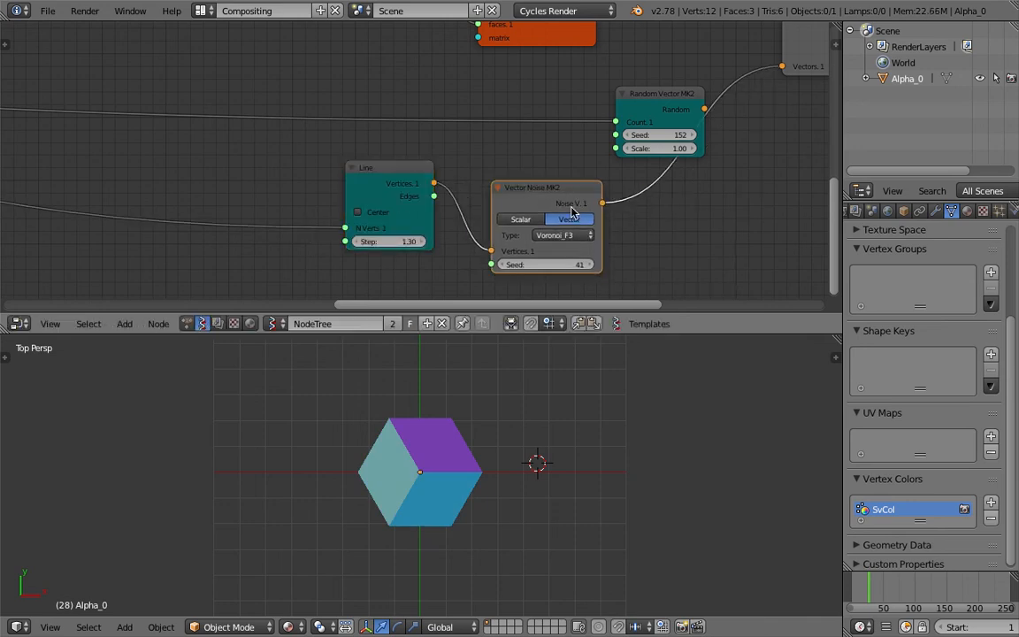
- Switch Vector Noise MK2 to Stdperlin with seed 83 and set the Line node's step to 1.81
click(562, 234)
click(559, 204)
drag(399, 242, 423, 241)
mouse_move(546, 264)
mouse_down()
mouse_move(575, 265)
mouse_move(542, 275)
mouse_up()
- Orbit around the cube, return the 3D viewport to the top view and save the file
middle_drag(541, 434, 486, 481)
scroll(485, 482, up, 3)
scroll(485, 482, down, 2)
click(51, 627)
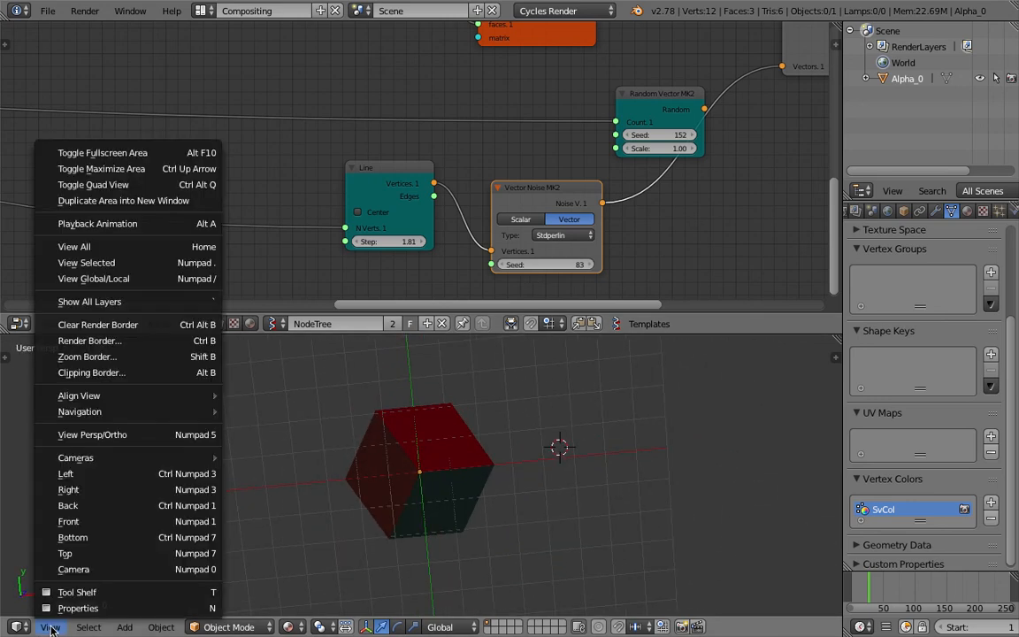
click(64, 628)
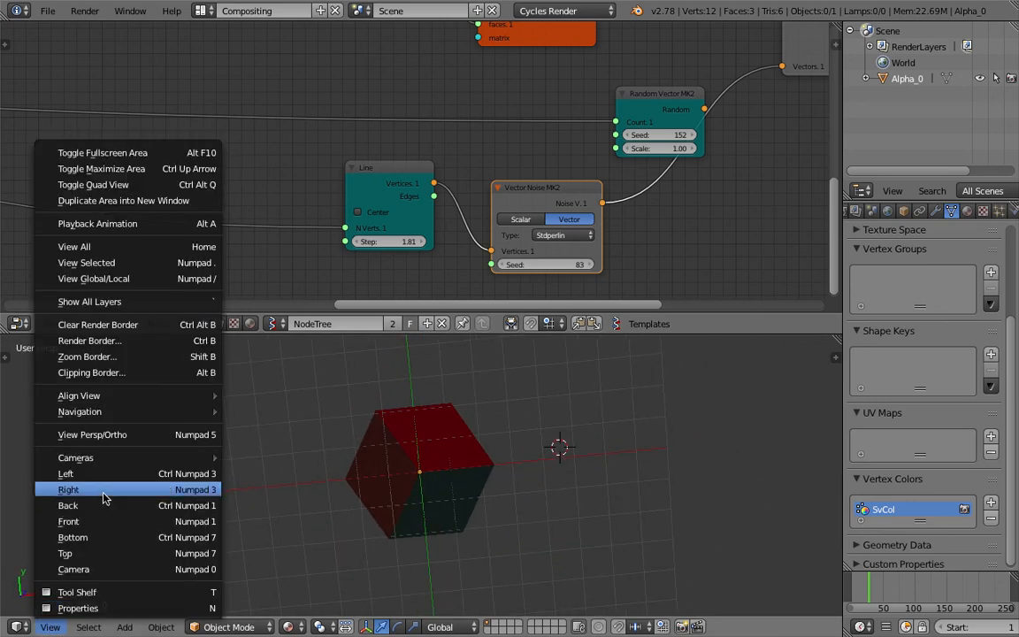
click(98, 550)
click(553, 426)
key(ctrl+s)
click(554, 427)
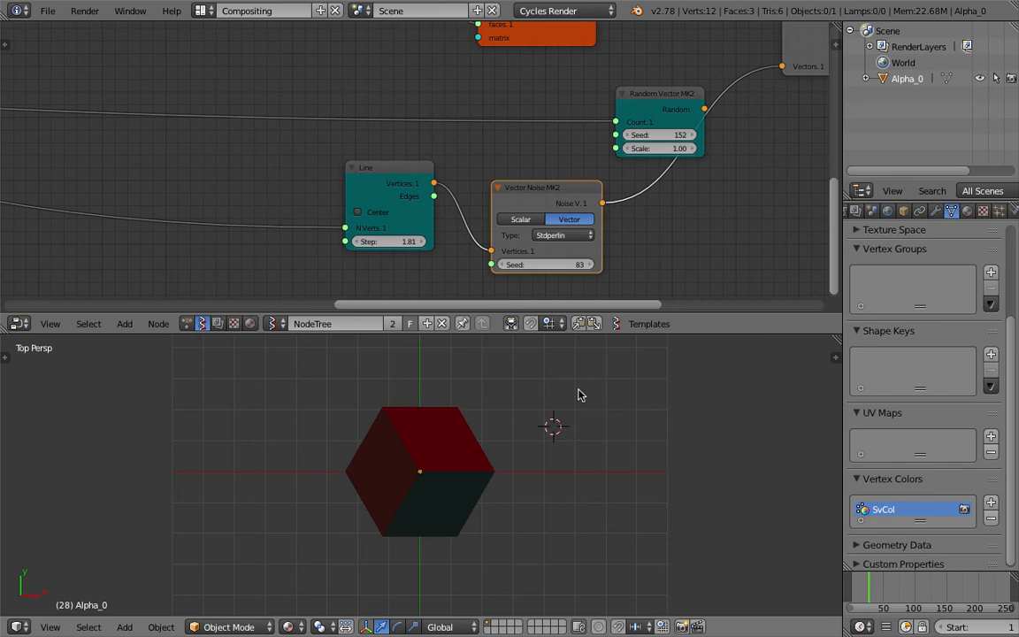
scroll(445, 458, down, 1)
shift+middle_drag(479, 465, 386, 447)
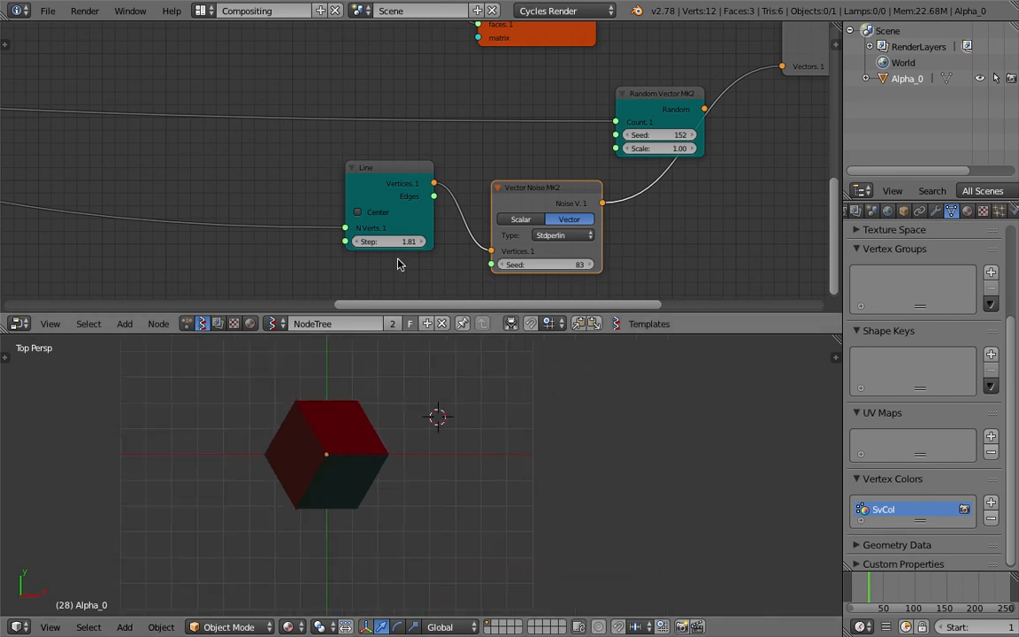
scroll(316, 150, down, 8)
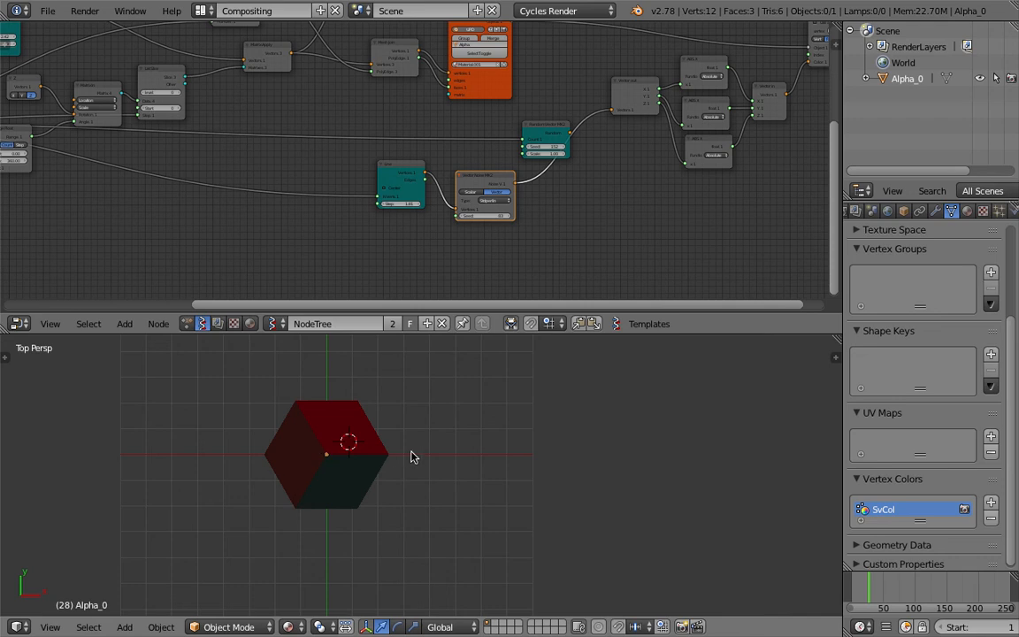
scroll(413, 449, up, 2)
shift+middle_drag(419, 445, 538, 479)
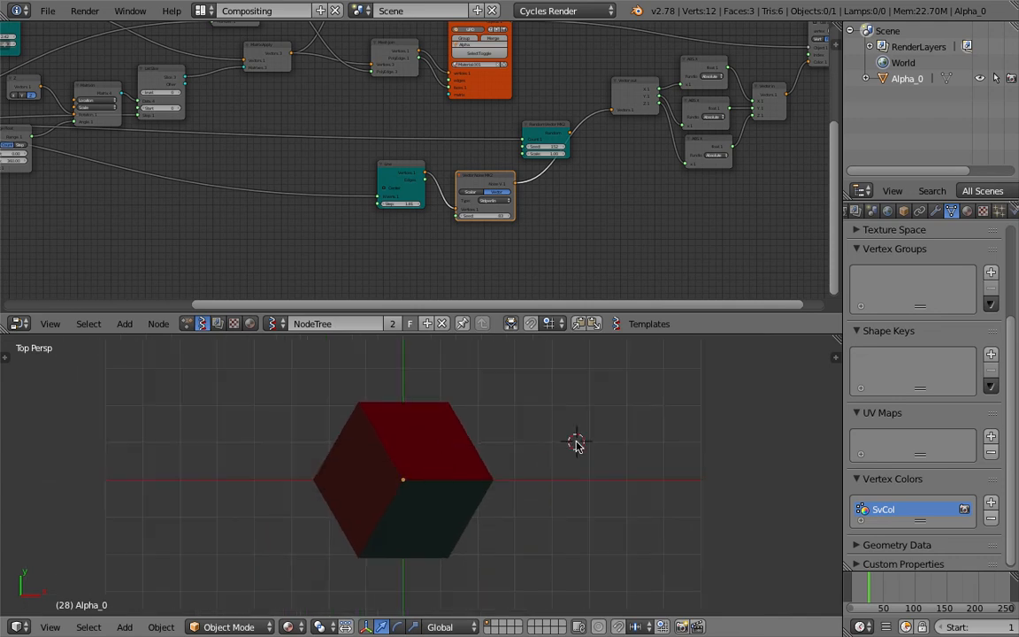